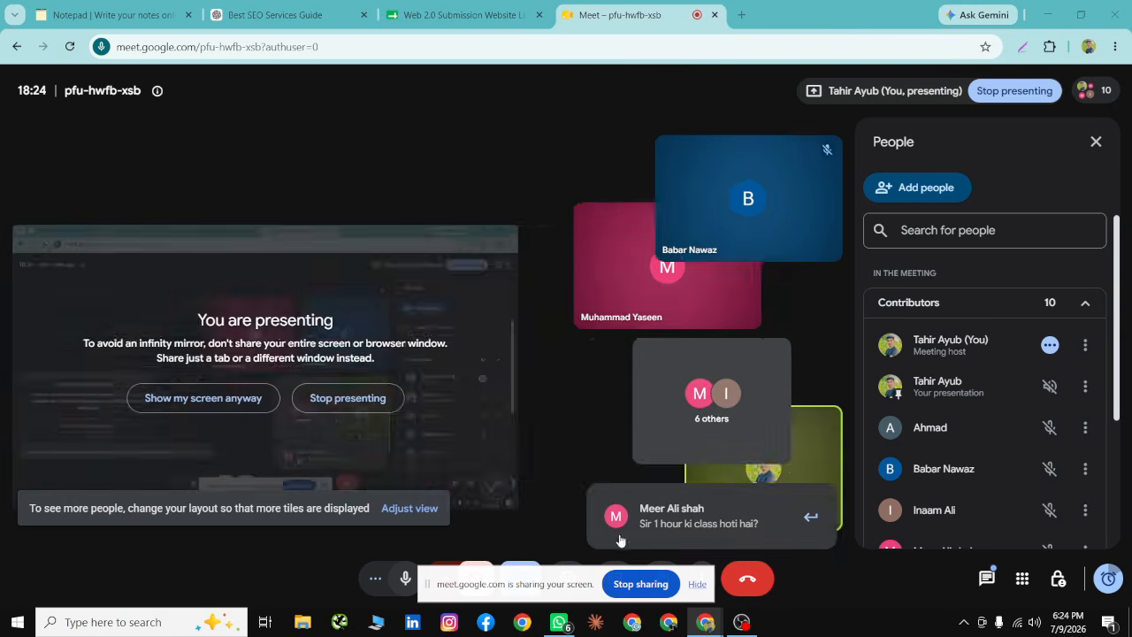
Step: Present the screen despite the mirror warning, read the chat, then return to the backlink notes
click(321, 368)
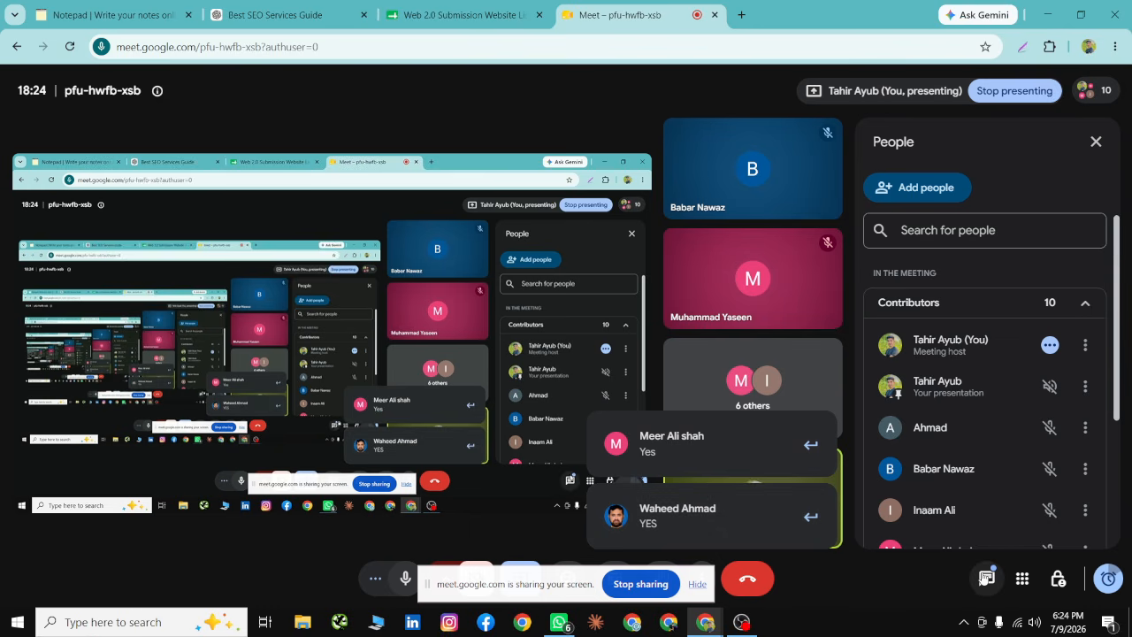
click(984, 580)
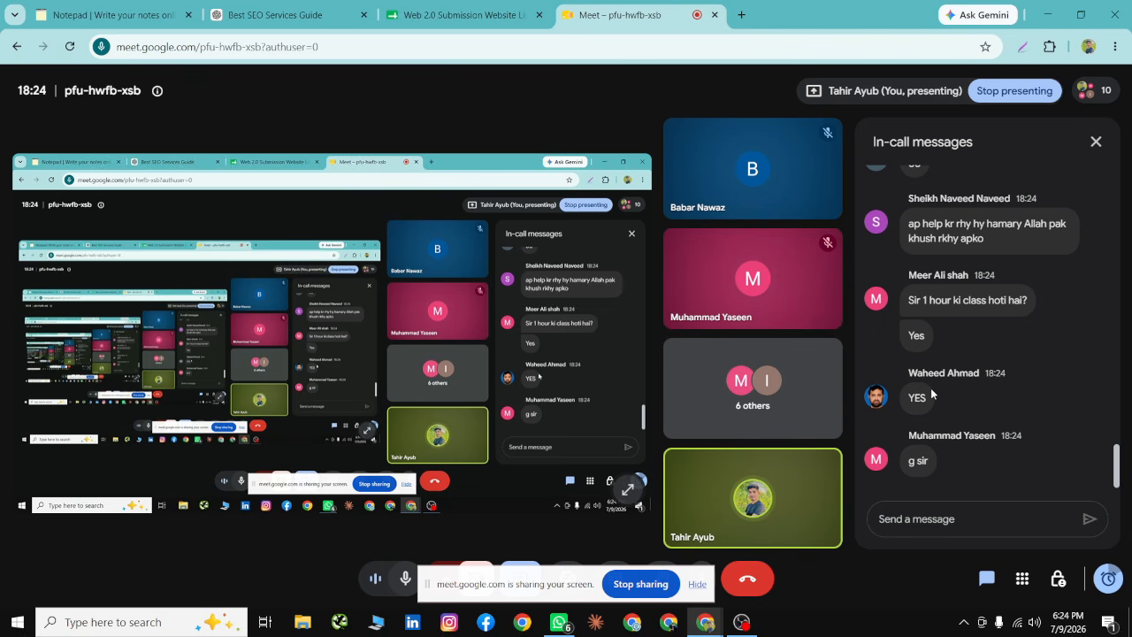
click(1090, 148)
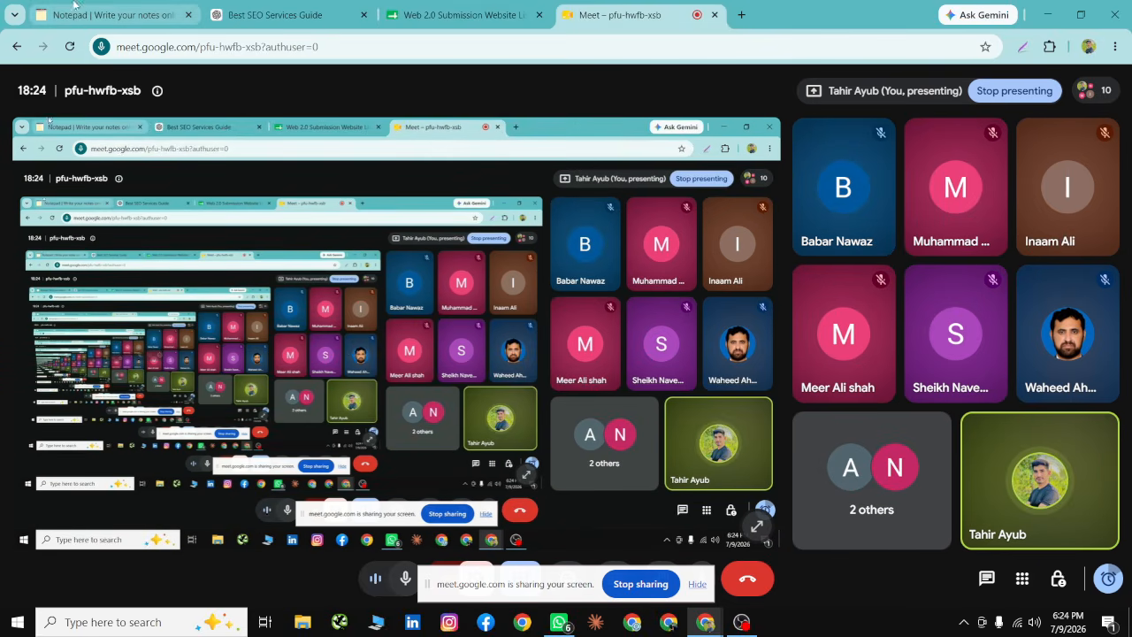
click(66, 7)
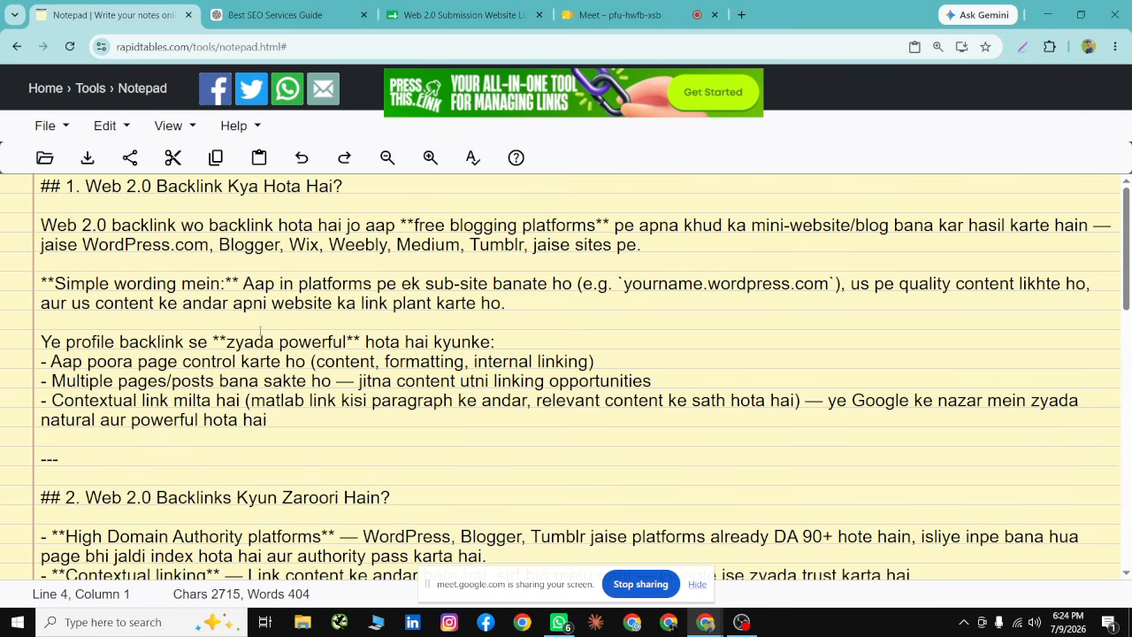
Step: Point out 'Backlink' in the heading and the free blogging platforms in the first paragraph
click(186, 186)
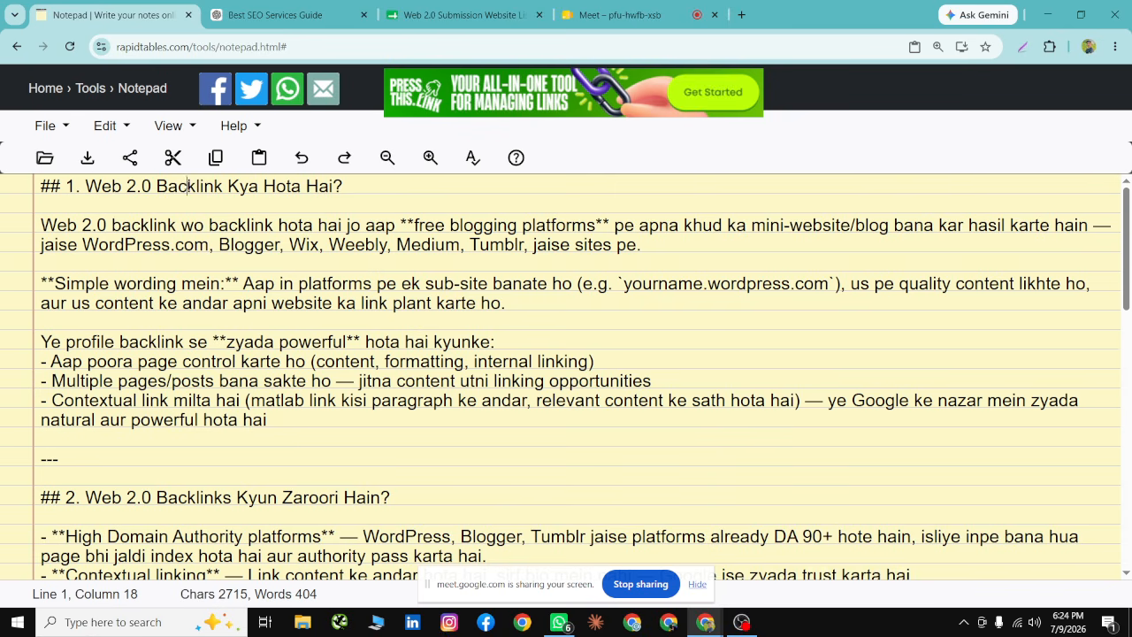
click(206, 185)
click(461, 245)
click(573, 224)
click(608, 8)
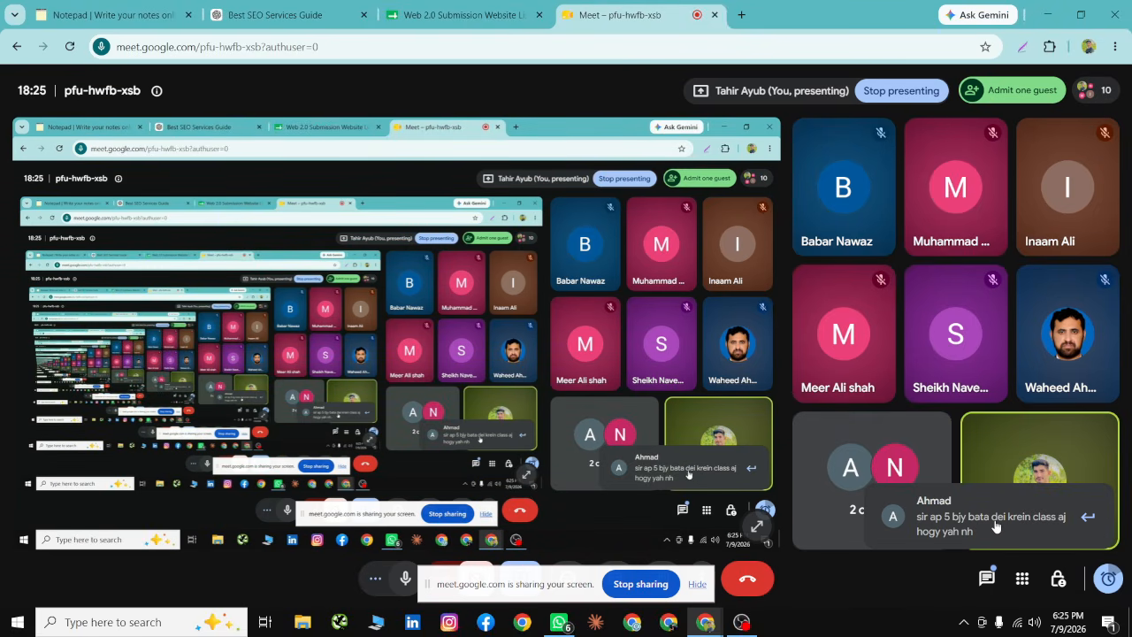
Step: Admit the one waiting guest, bringing the call to 11, and go back to the notepad
click(1012, 89)
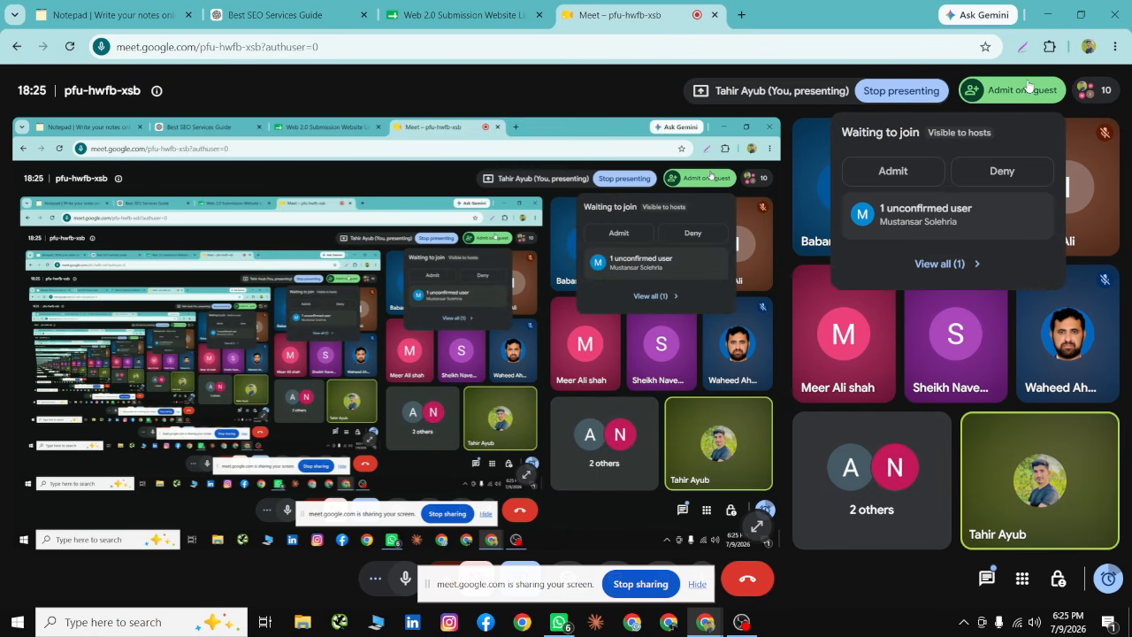
click(892, 172)
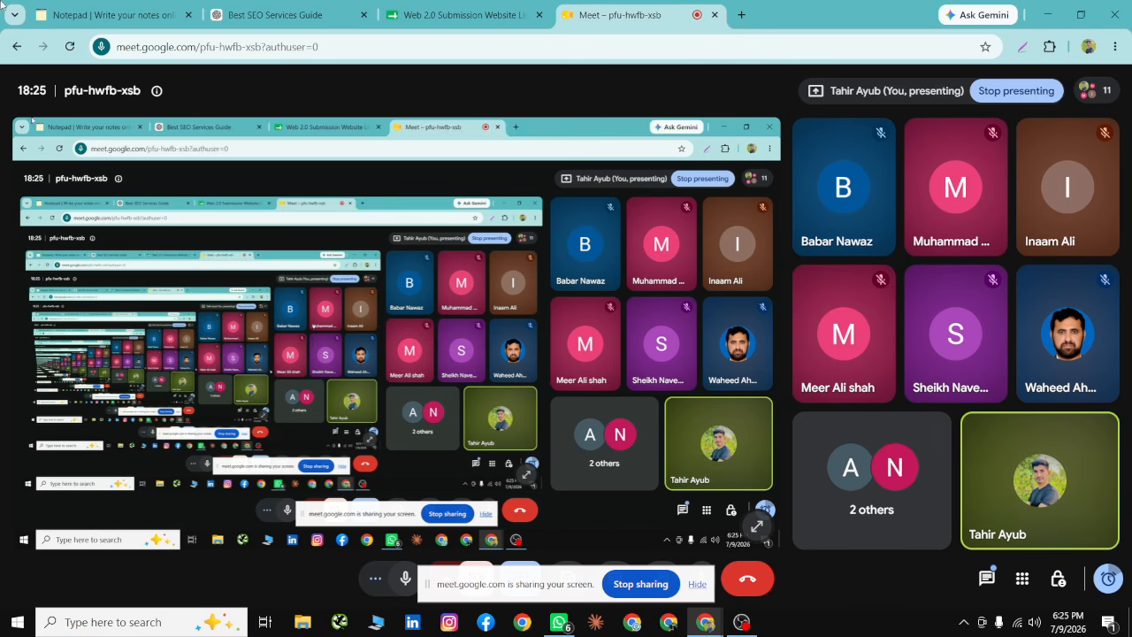
click(106, 14)
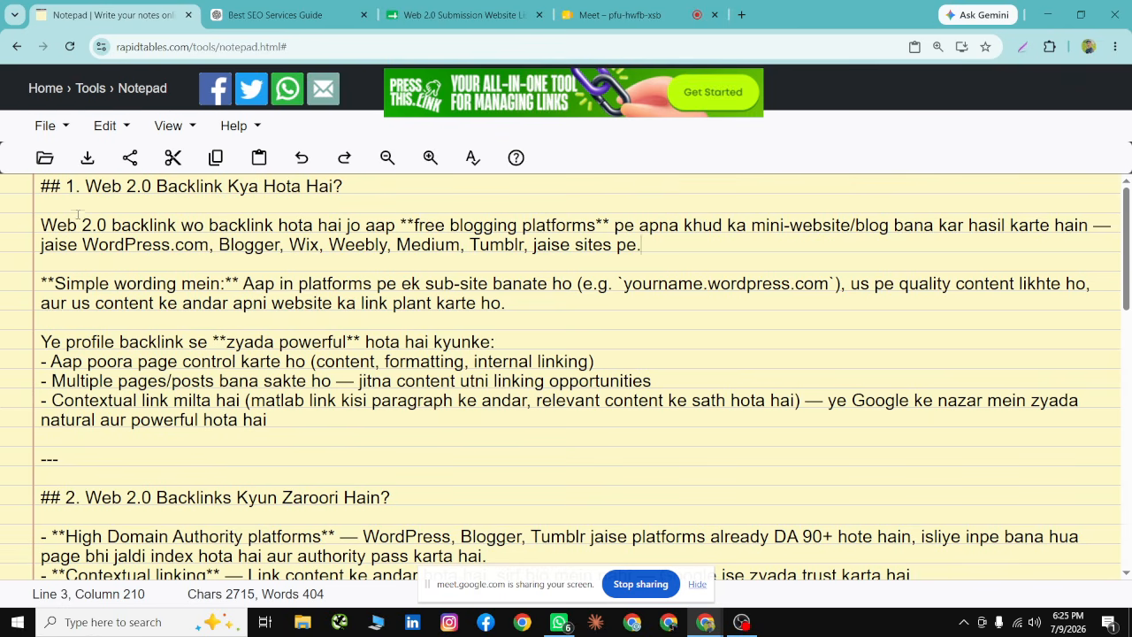
drag(107, 224, 41, 225)
click(57, 225)
click(41, 223)
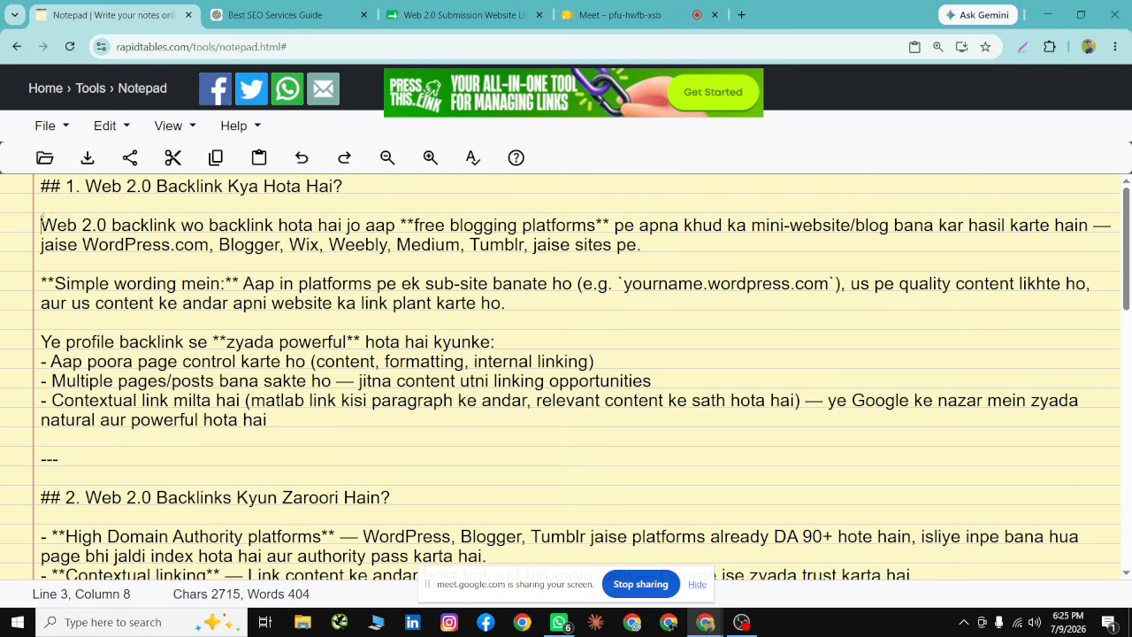
click(98, 224)
Step: In the Meet call, capture a screenshot of a small area of the screen
click(619, 15)
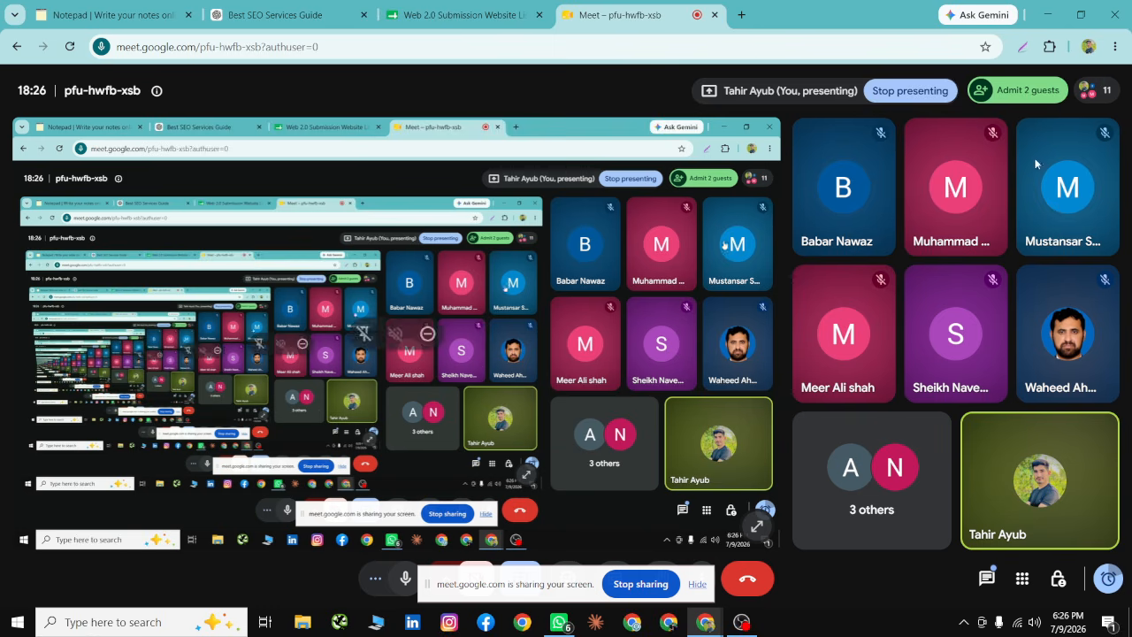
mouse_move(1002, 112)
click(1022, 47)
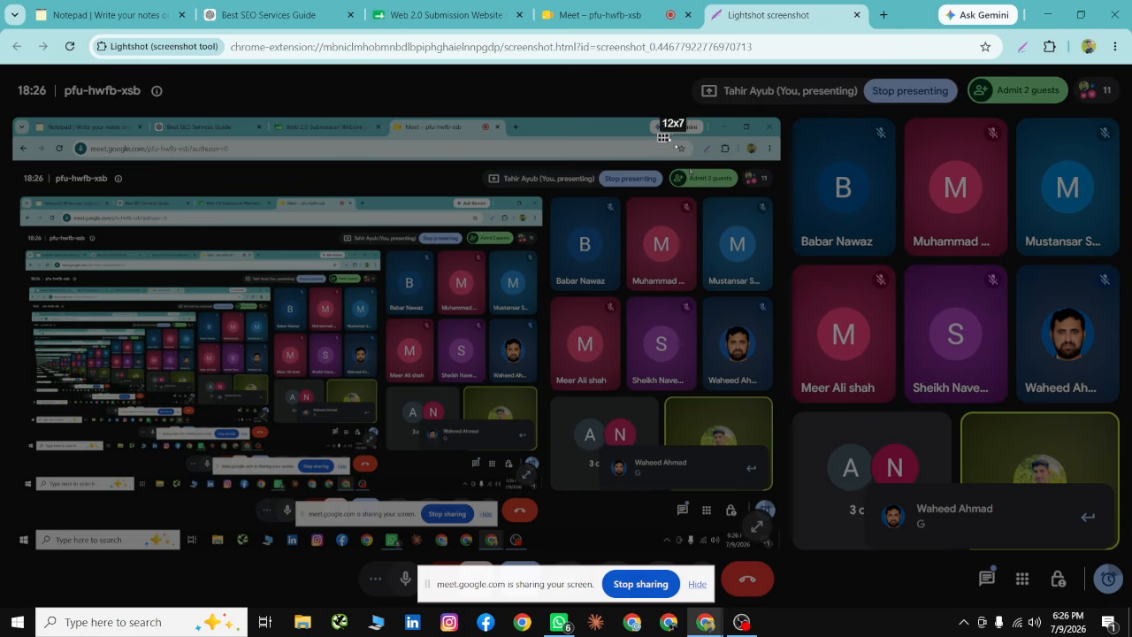
drag(658, 133, 708, 167)
click(681, 173)
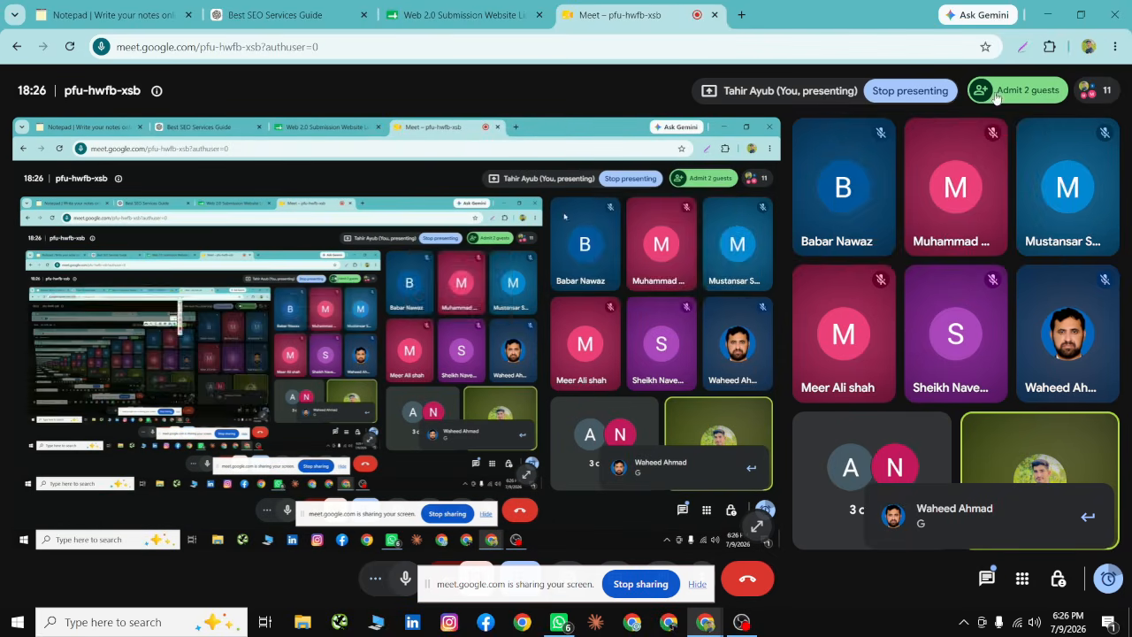
Step: Admit both waiting guests, confirm 12 participants in People, and return to the notepad
mouse_move(1030, 89)
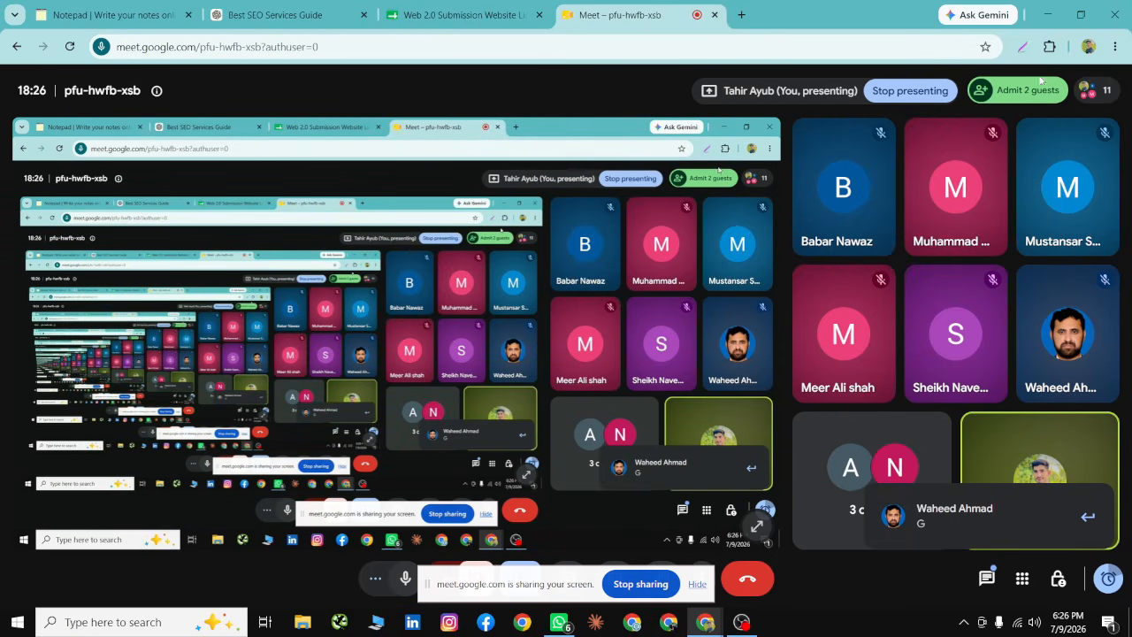
click(1025, 89)
click(1040, 374)
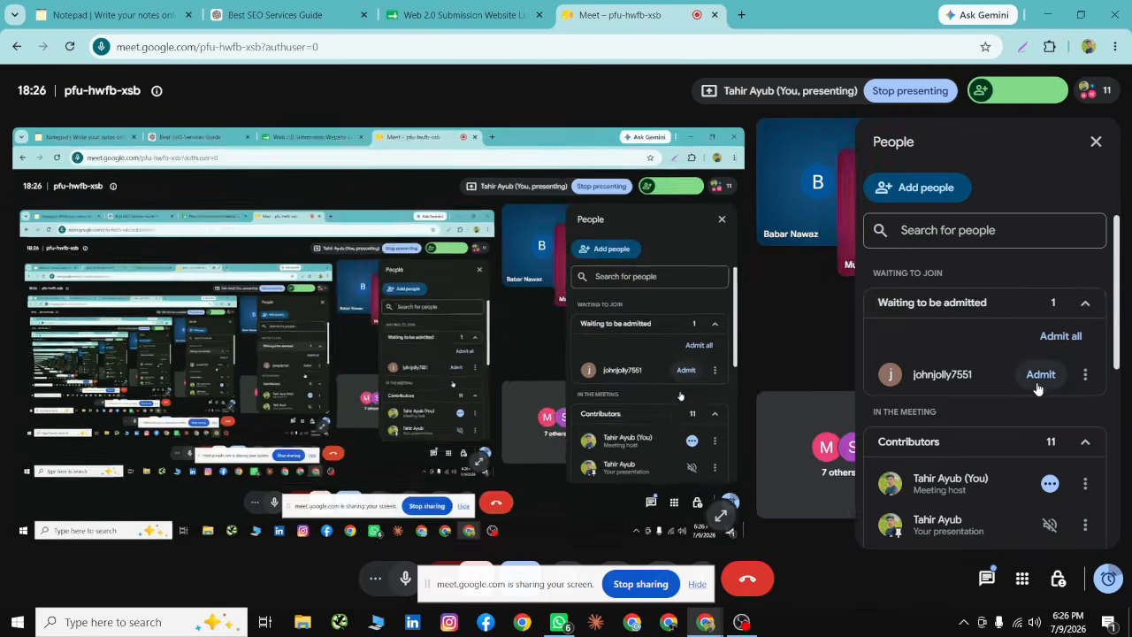
click(1038, 375)
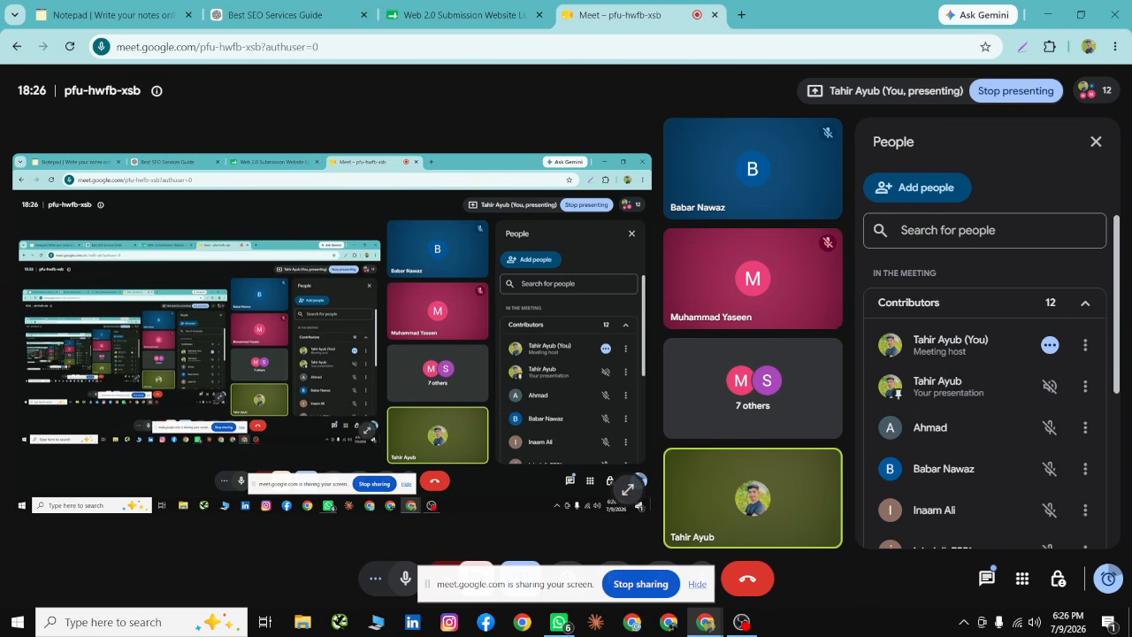
click(1096, 90)
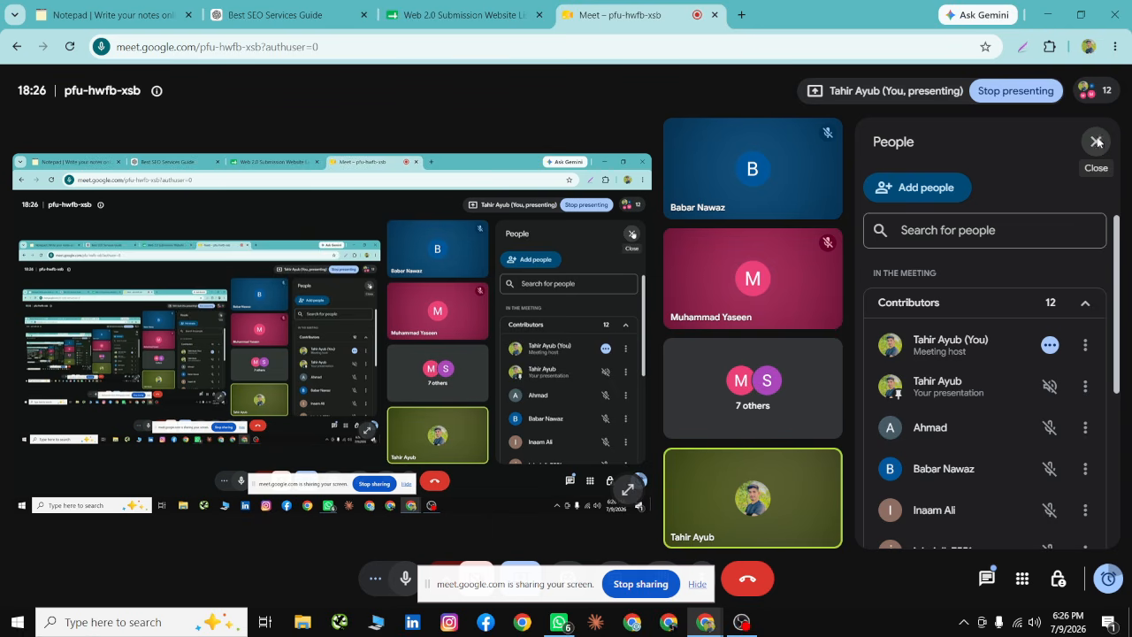
click(1096, 142)
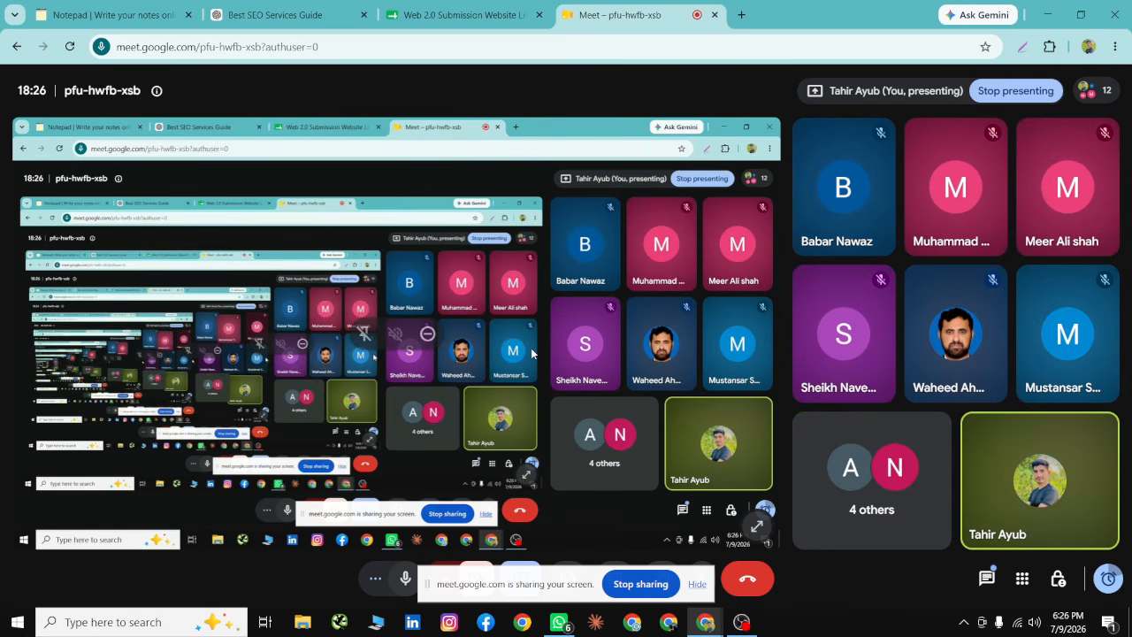
mouse_move(704, 622)
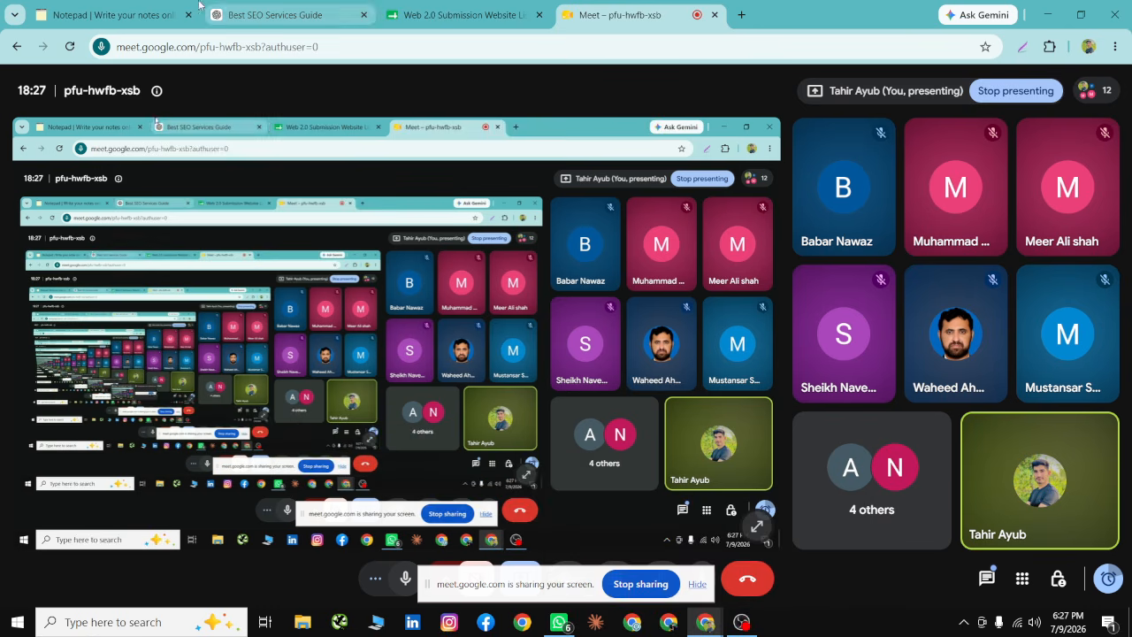
click(115, 15)
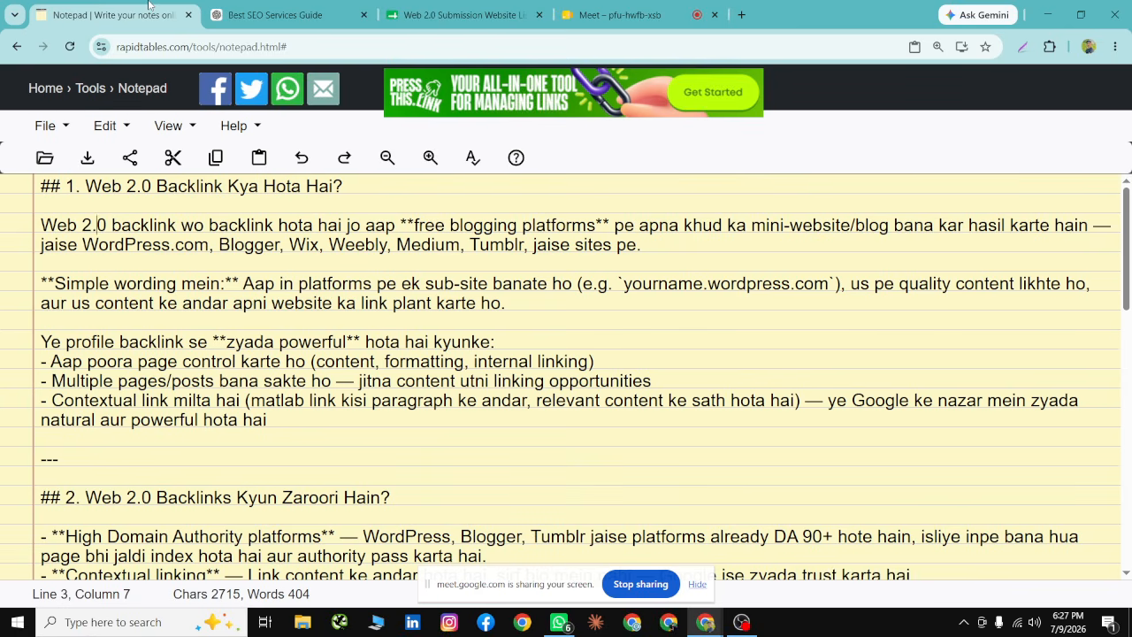
click(221, 302)
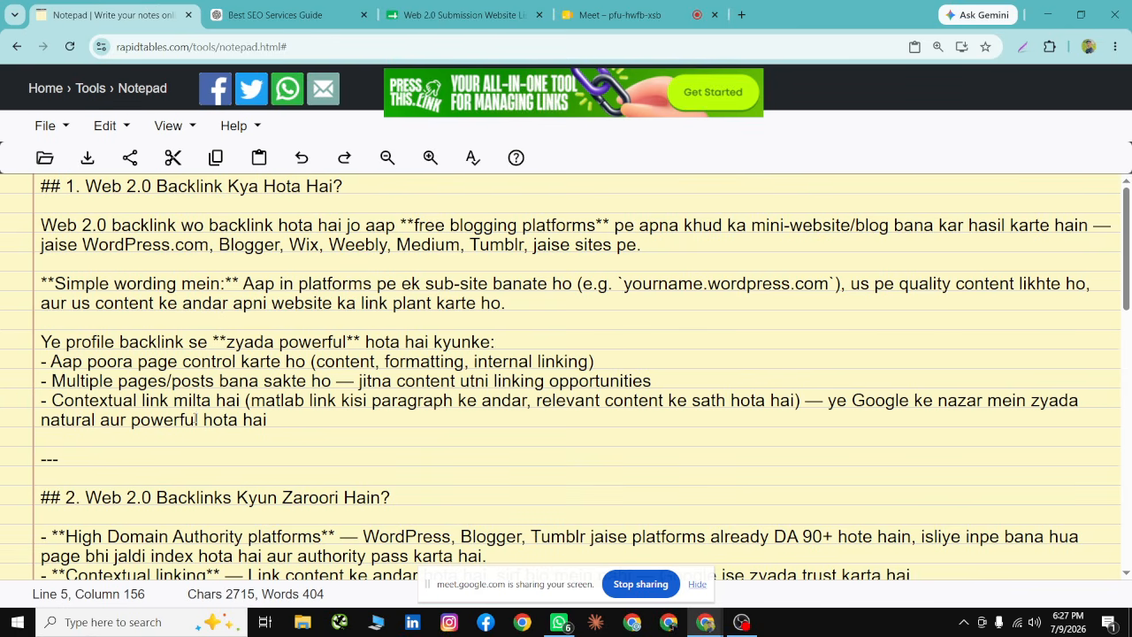
click(196, 399)
click(214, 341)
click(185, 361)
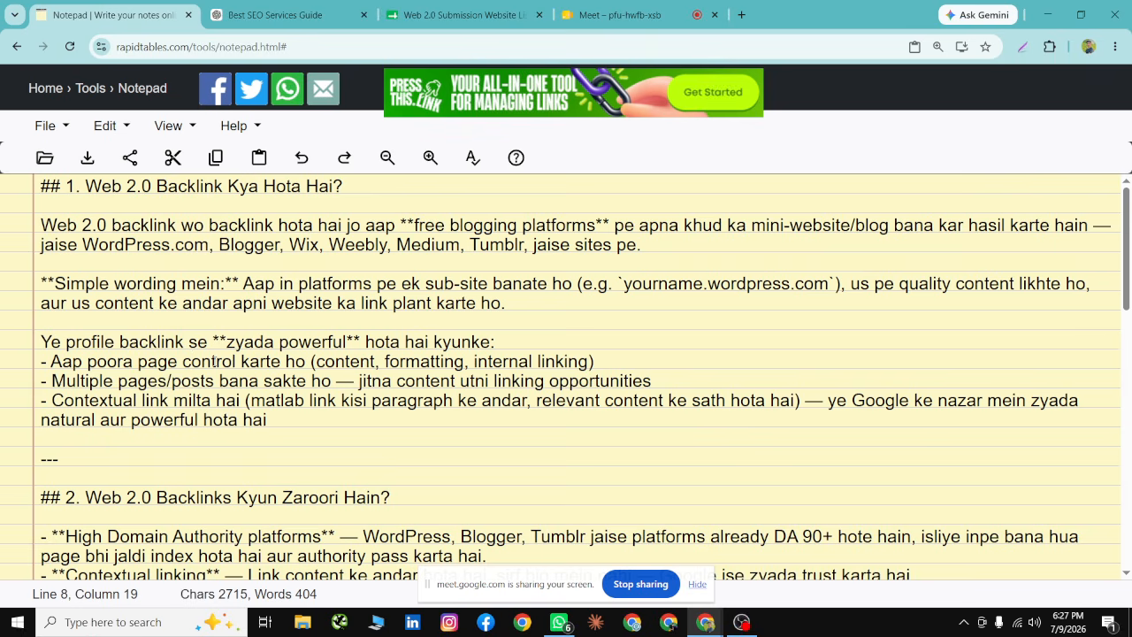
key(Right)
key(Right)
key(Right)
click(241, 363)
click(238, 361)
click(299, 360)
click(310, 361)
Step: Highlight the word 'ho', then the whole 'Multiple pages/posts' line, and clear the selection
double_click(321, 380)
click(311, 380)
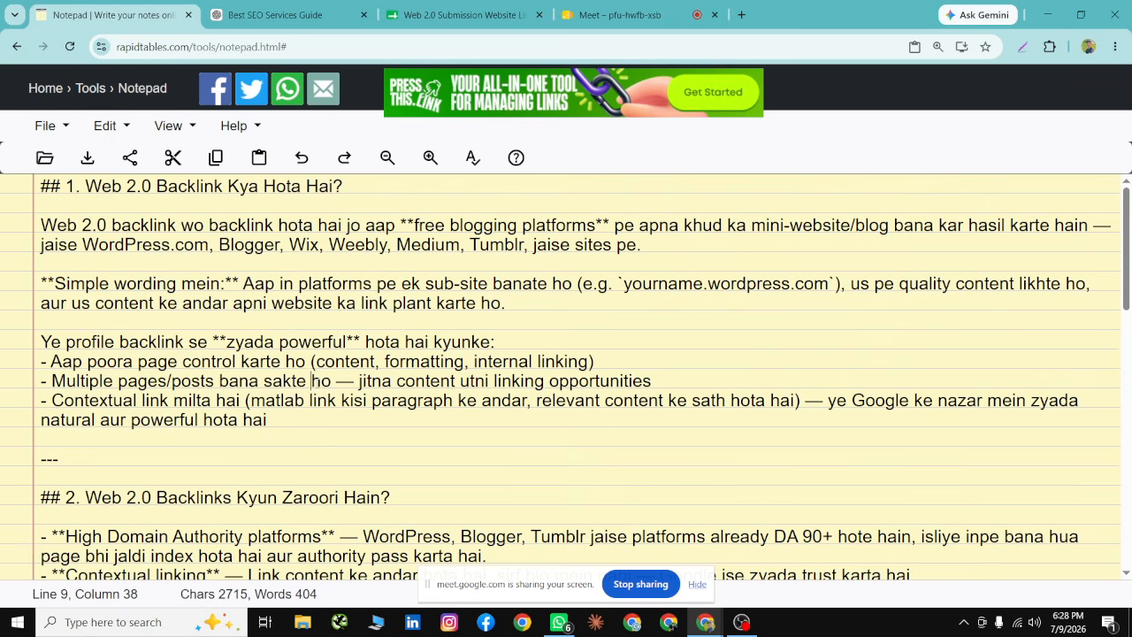
triple_click(316, 381)
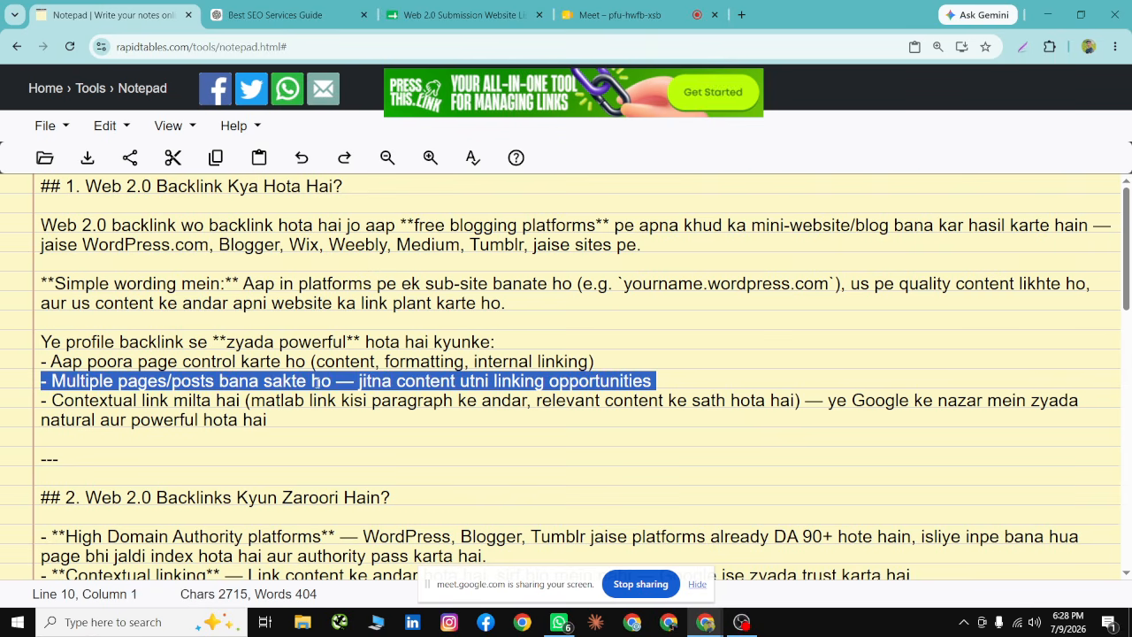
click(311, 380)
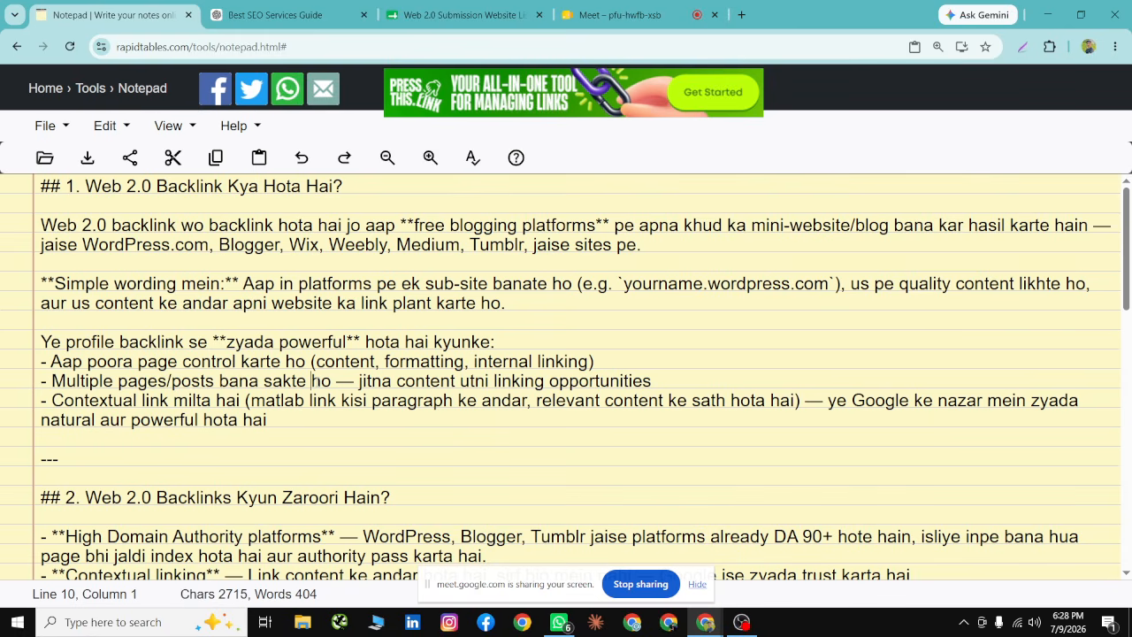
click(311, 380)
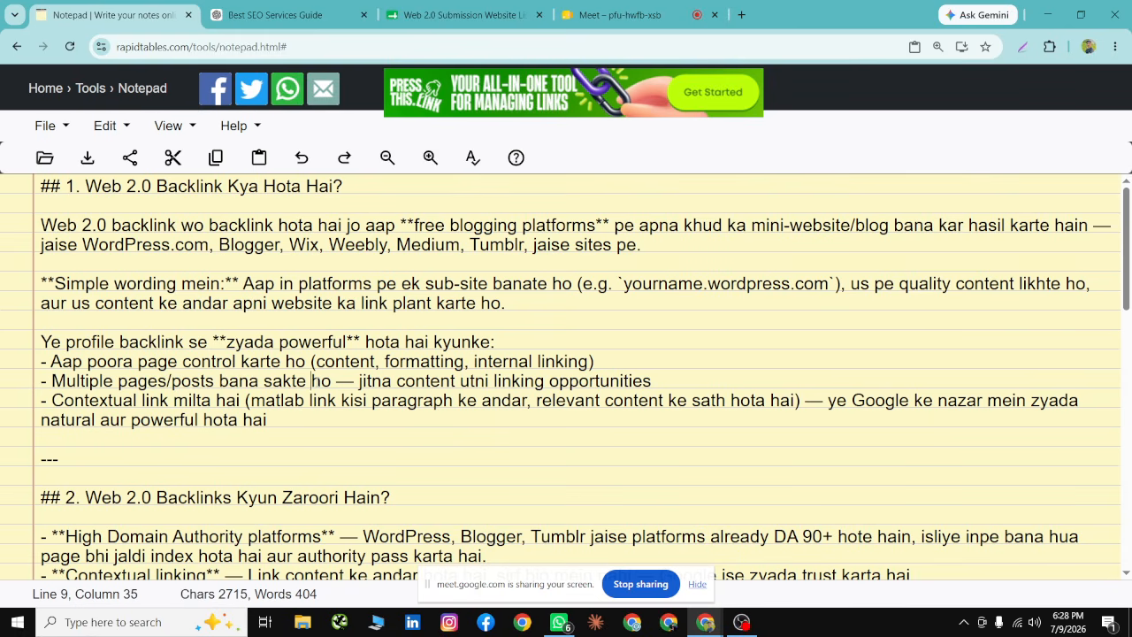
Step: Point through the 'Contextual link' text on line 10 without editing, then start a new tab
click(316, 399)
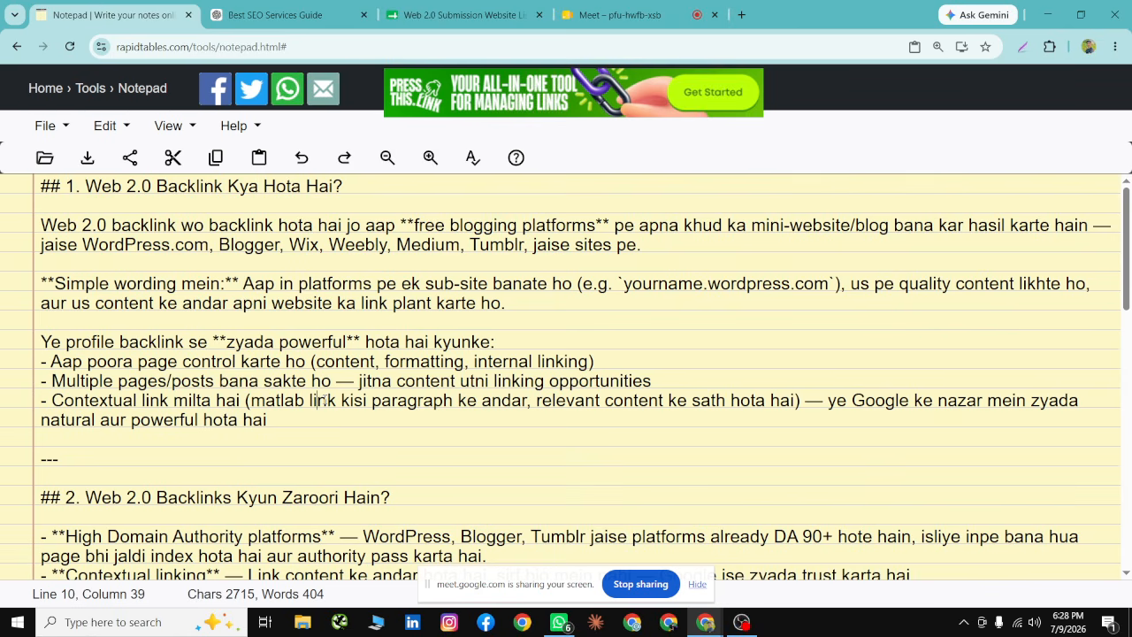
click(141, 400)
key(Left)
click(312, 398)
click(297, 416)
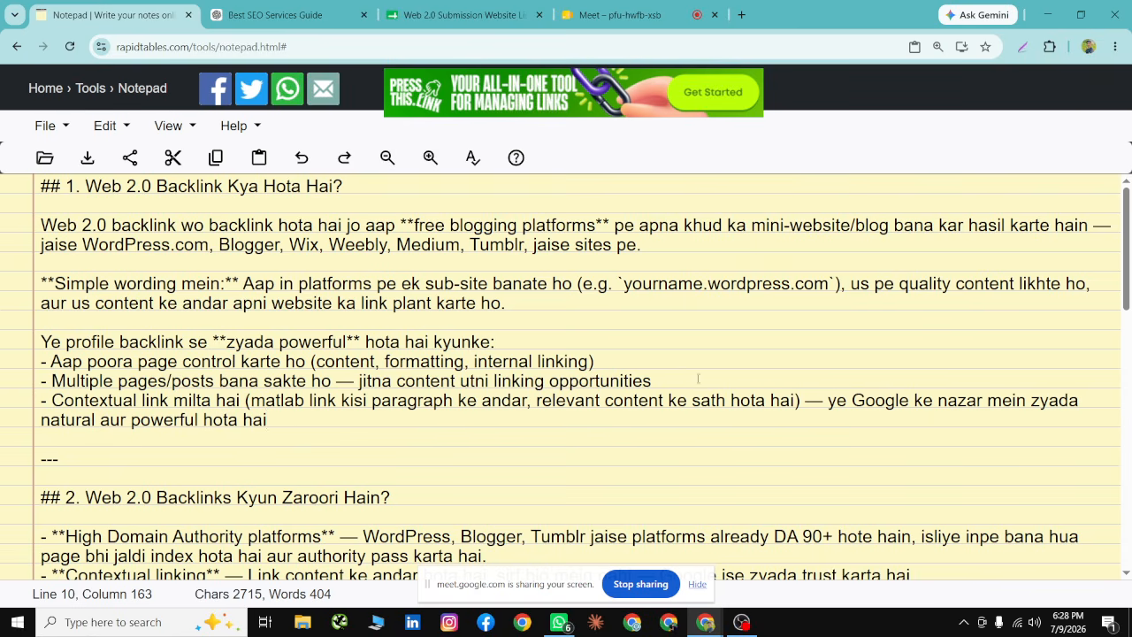
click(741, 14)
Step: Search 'web 2.0 sites list 2026' and open the W3era result in a new tab
click(705, 46)
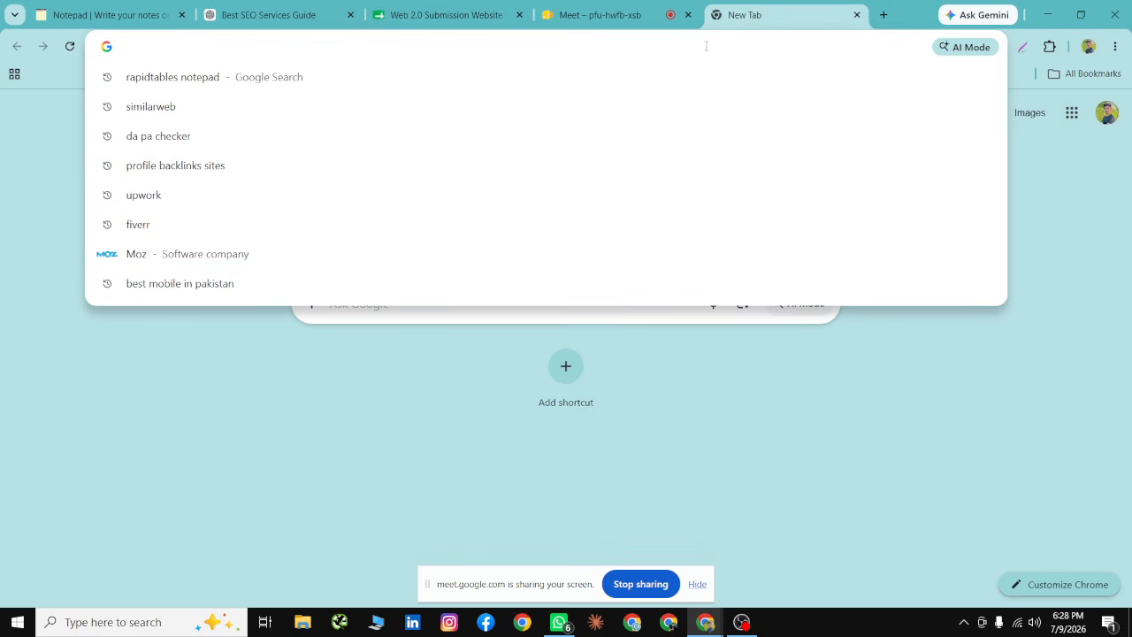
text(web )
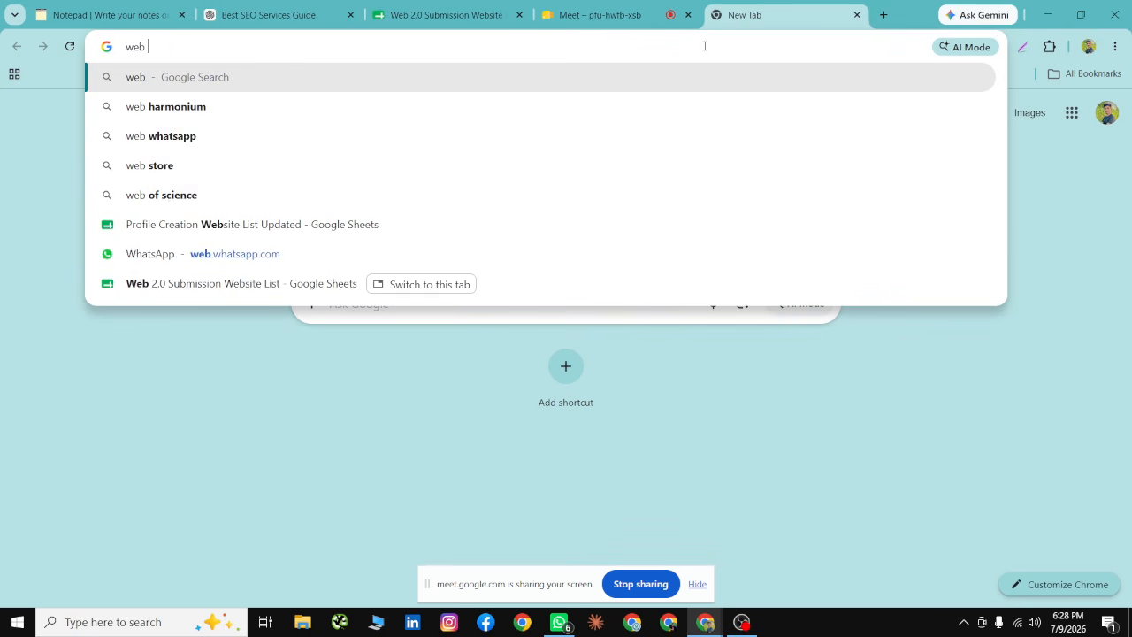
text(2.0)
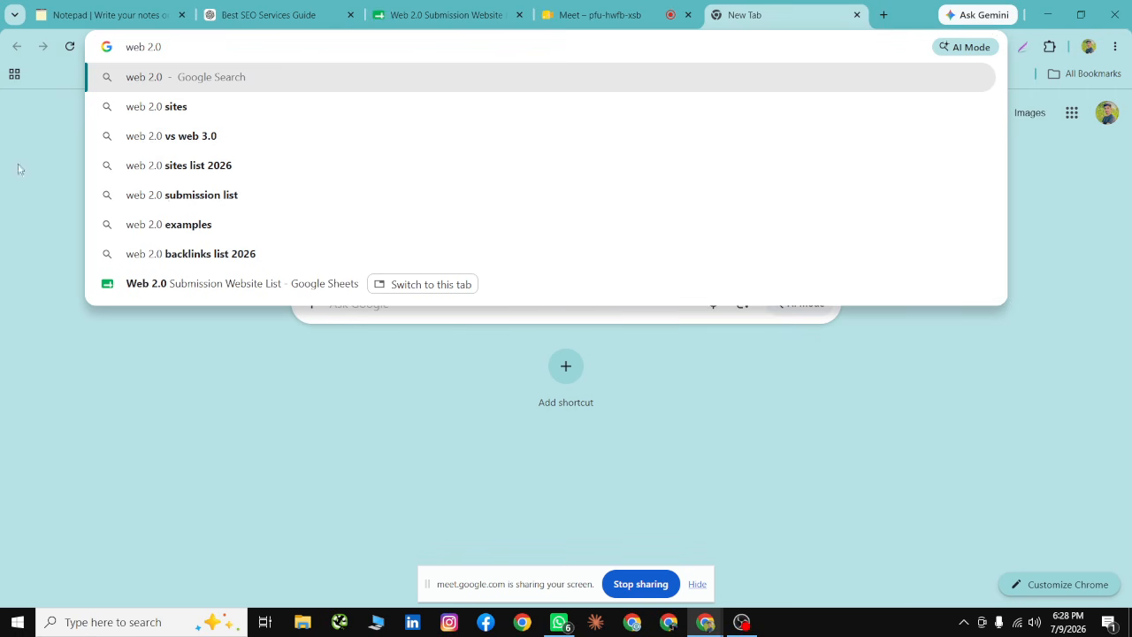
click(203, 168)
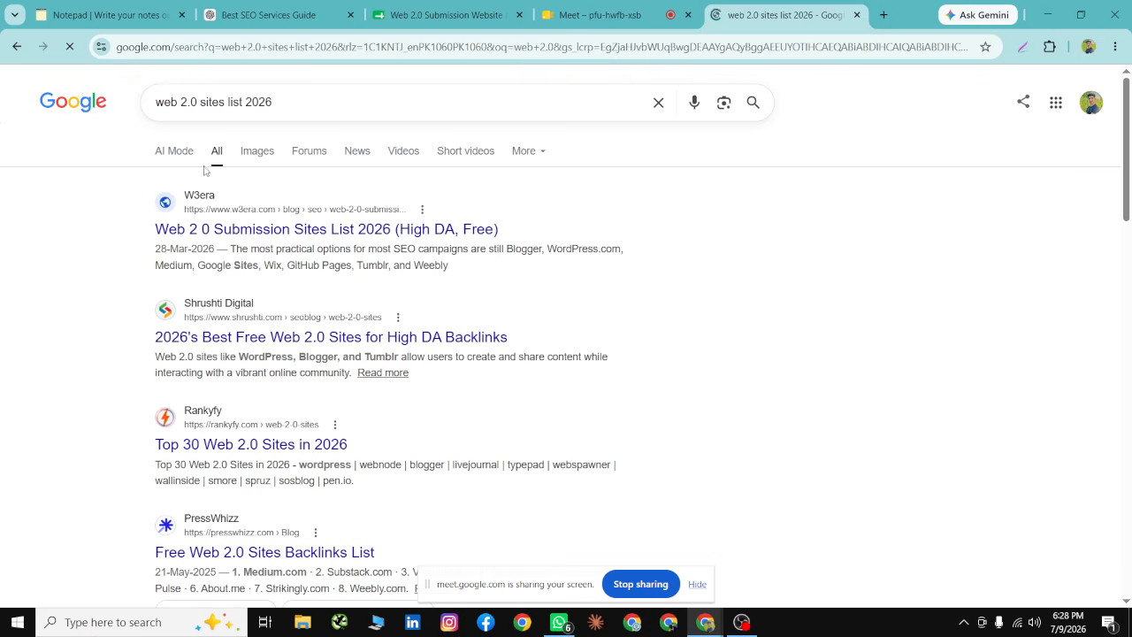
right_click(232, 230)
click(262, 248)
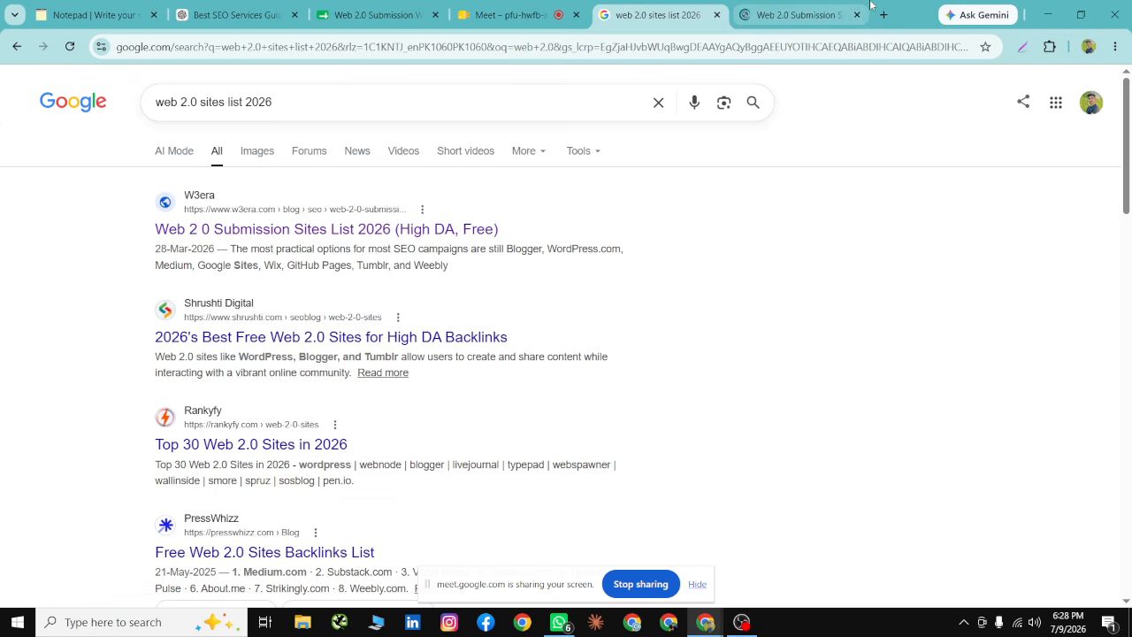
key(ctrl+Tab)
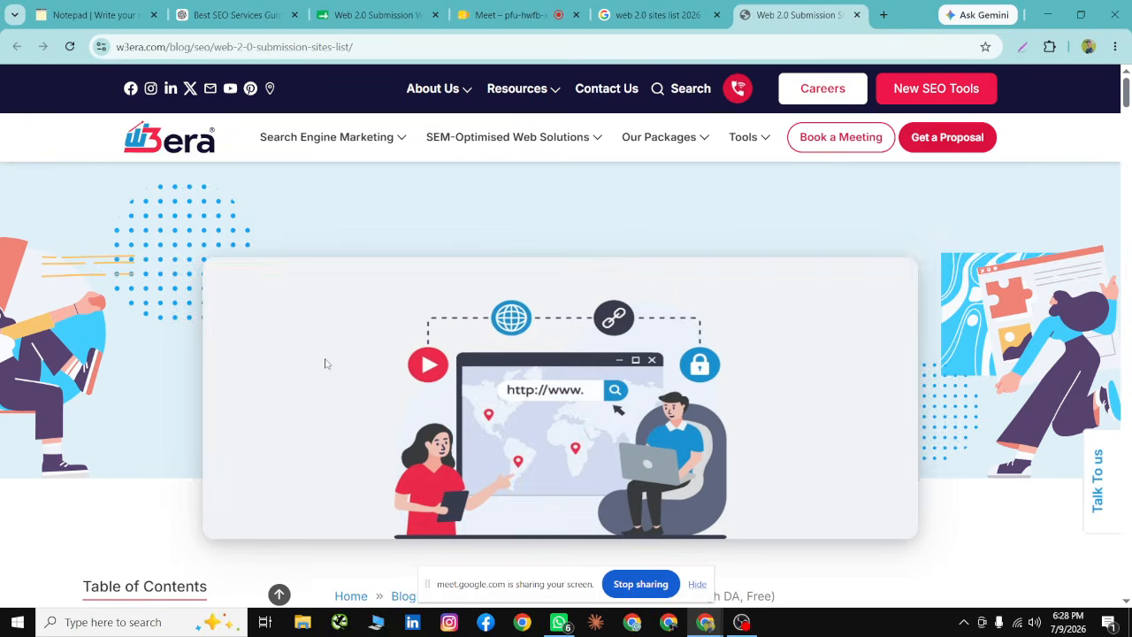
Step: Scroll to the Web 2.0 sites table and copy blogger.com from the Blogger row
scroll(355, 386, down, 15)
scroll(357, 387, down, 10)
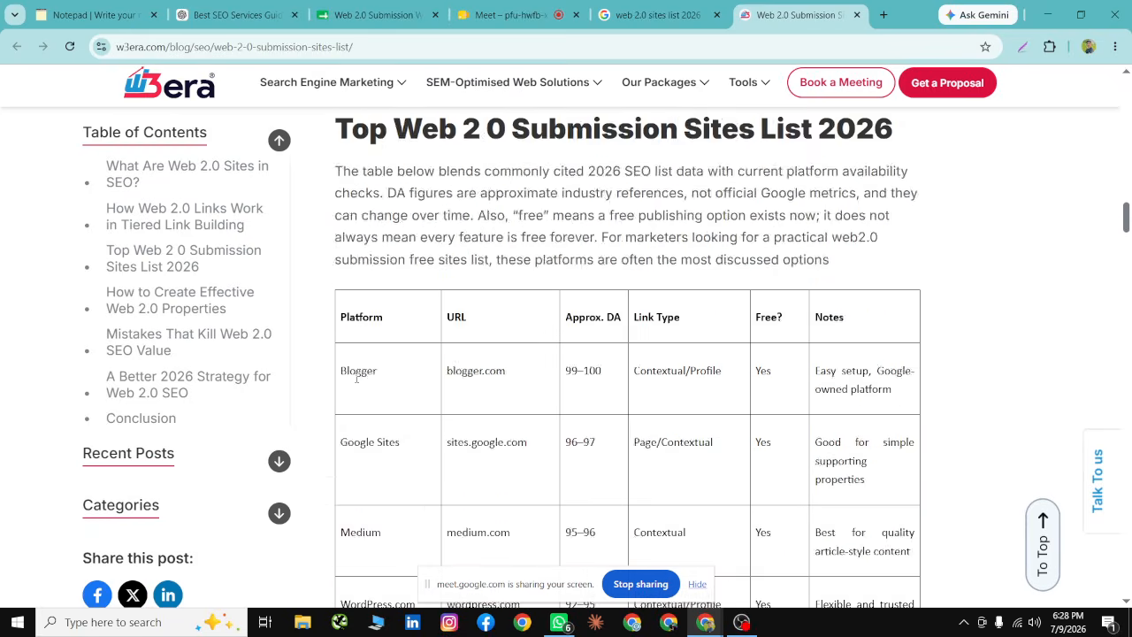
scroll(359, 376, up, 2)
scroll(360, 372, down, 2)
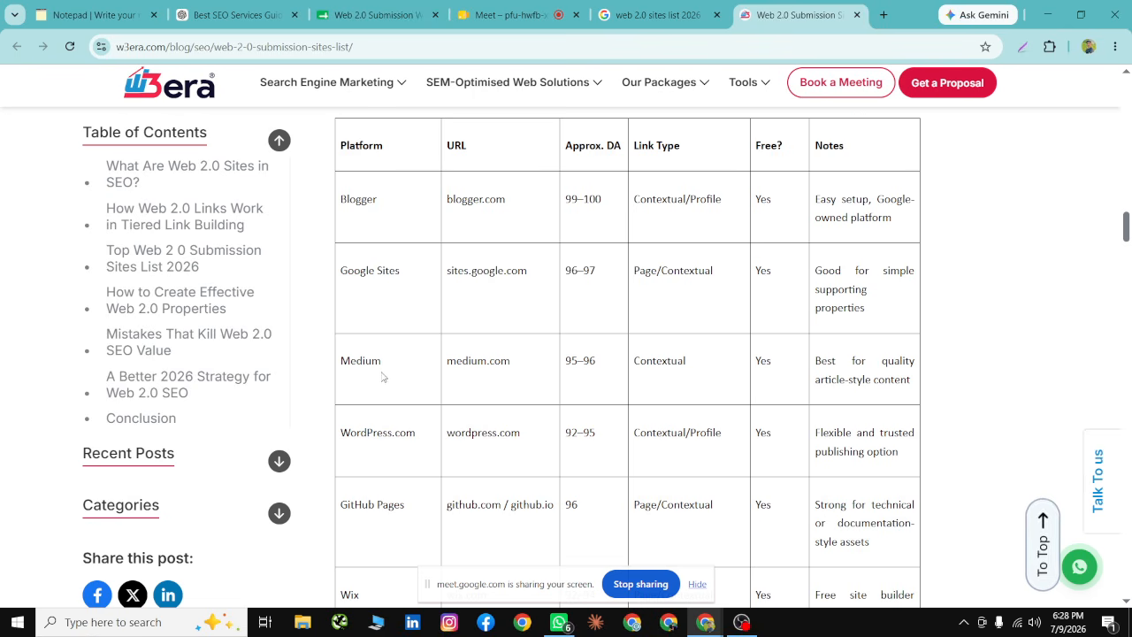
scroll(384, 375, down, 2)
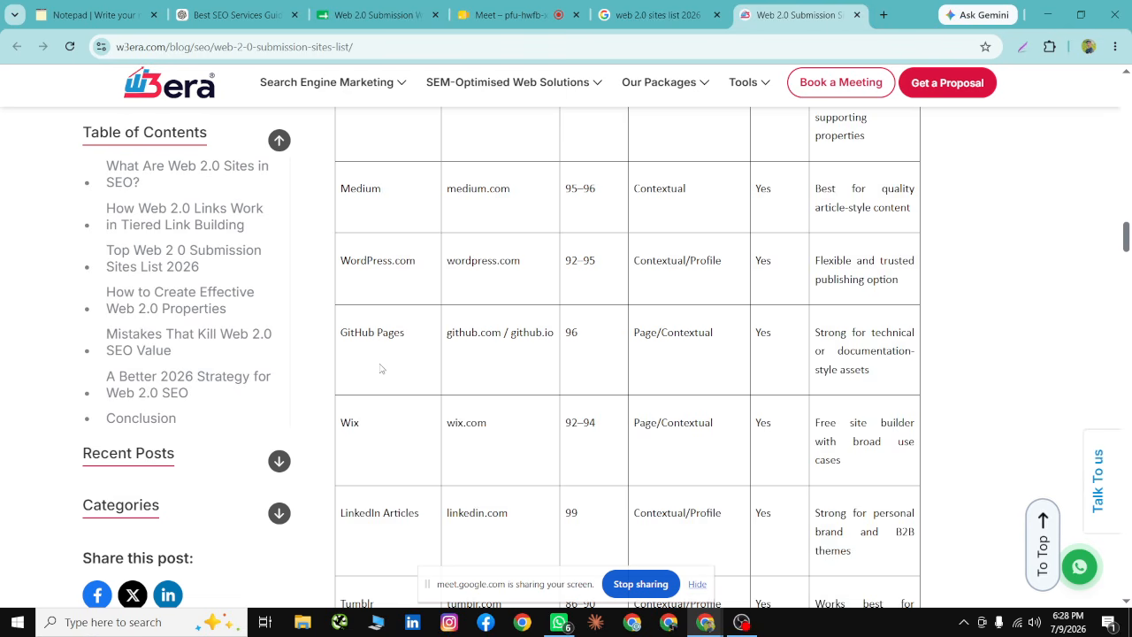
scroll(380, 371, up, 7)
scroll(402, 349, down, 1)
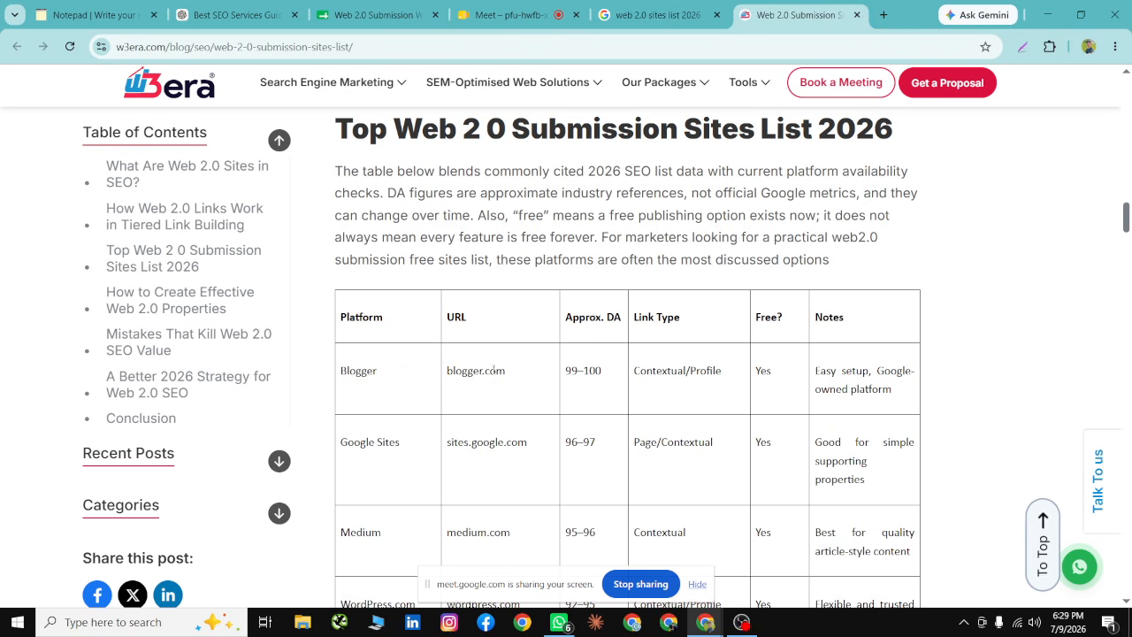
triple_click(491, 372)
right_click(491, 372)
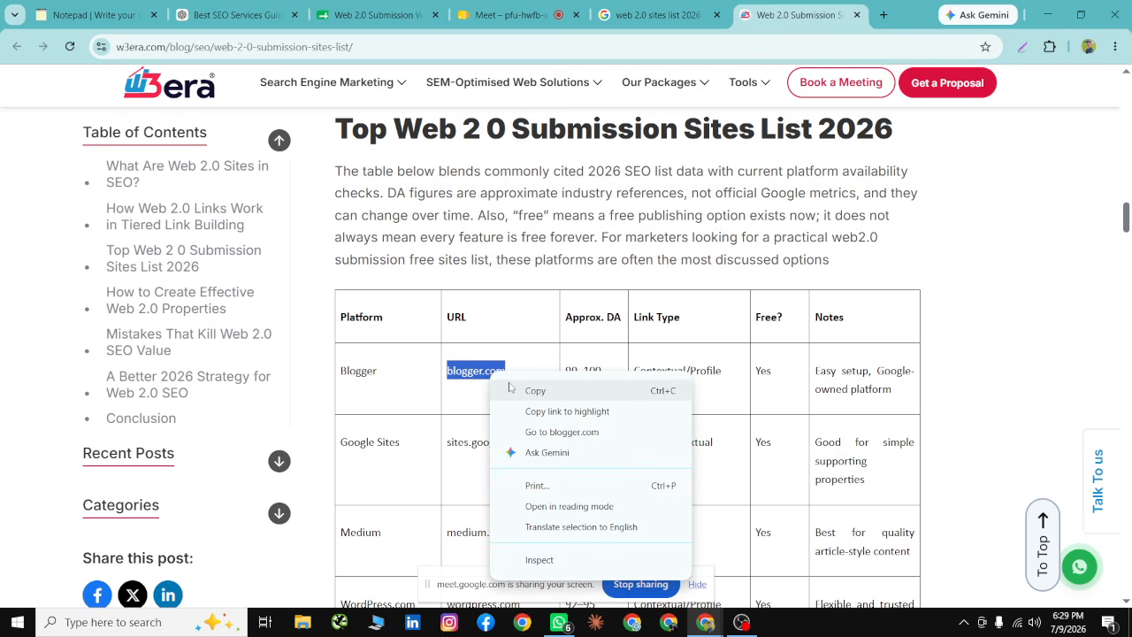
click(501, 387)
click(502, 373)
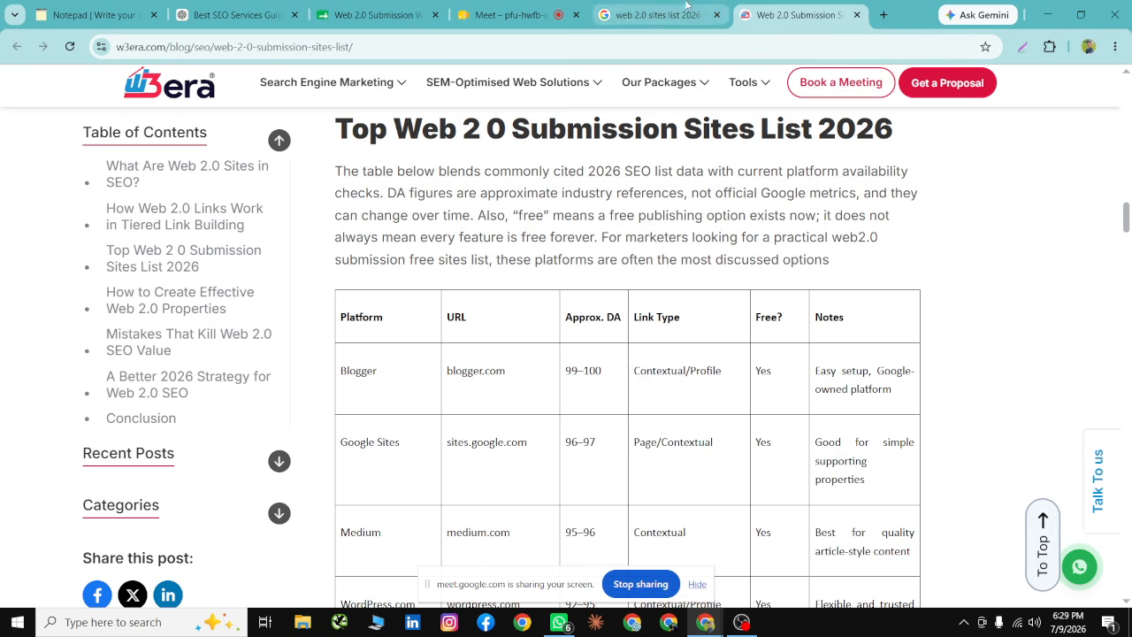
Step: Open blogger.com in a new tab and start creating a blog with the Google account
click(882, 15)
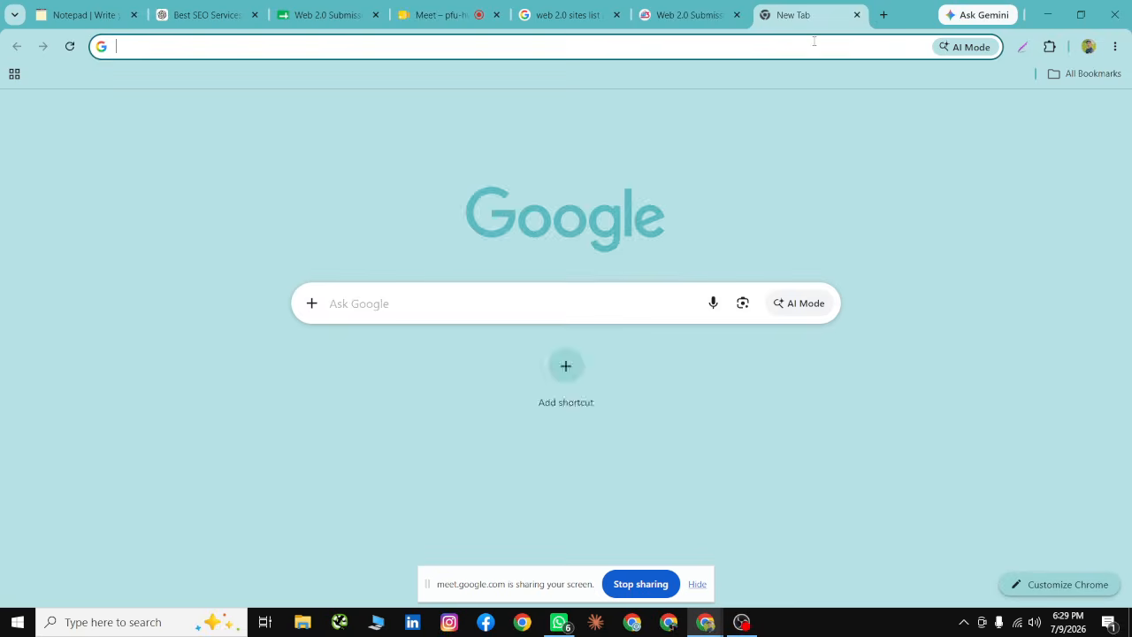
click(812, 46)
right_click(809, 51)
click(849, 174)
click(198, 85)
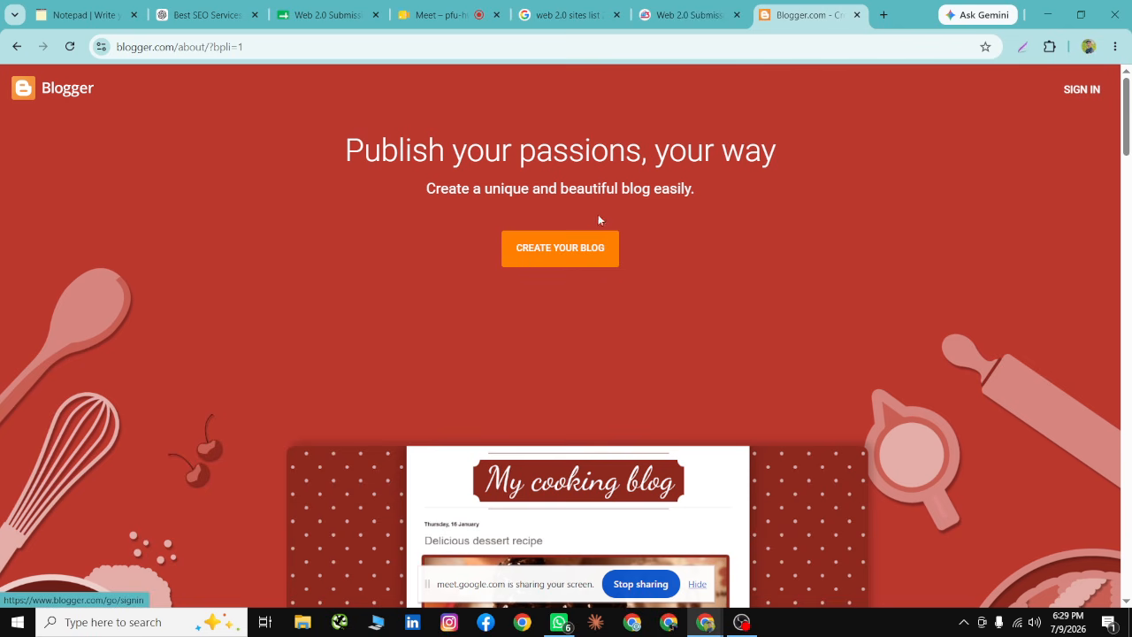
click(564, 248)
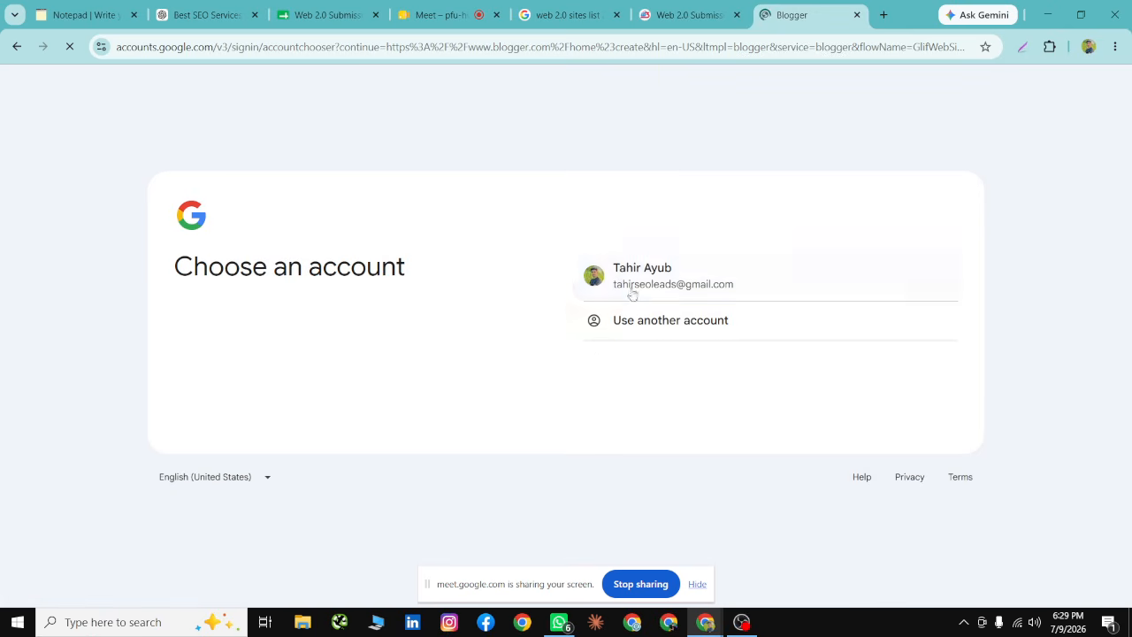
click(657, 276)
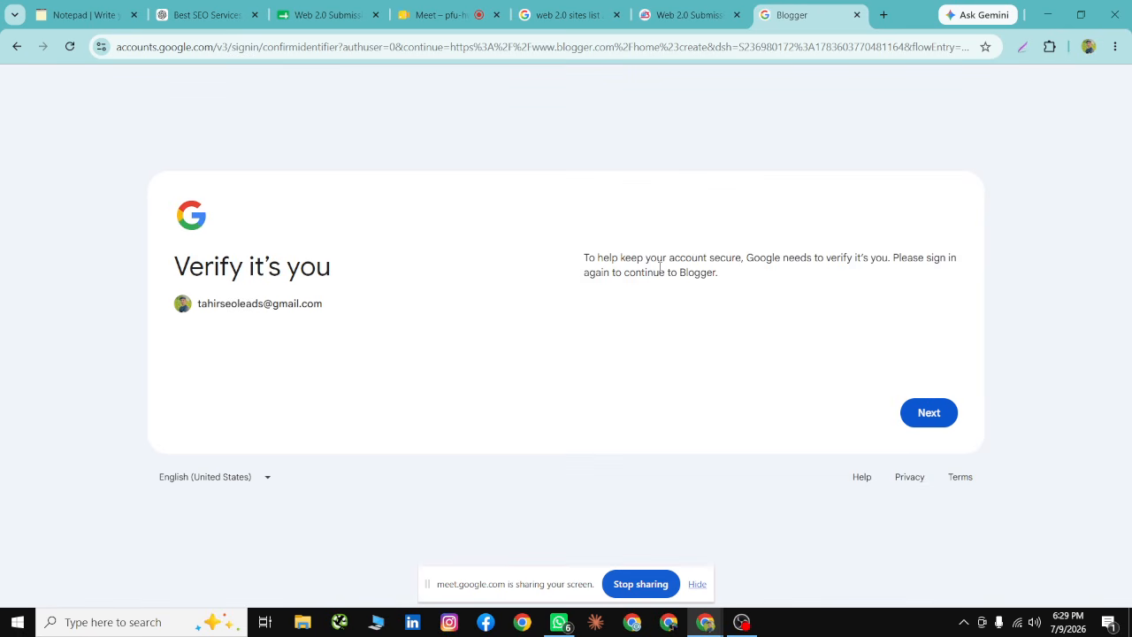
click(926, 422)
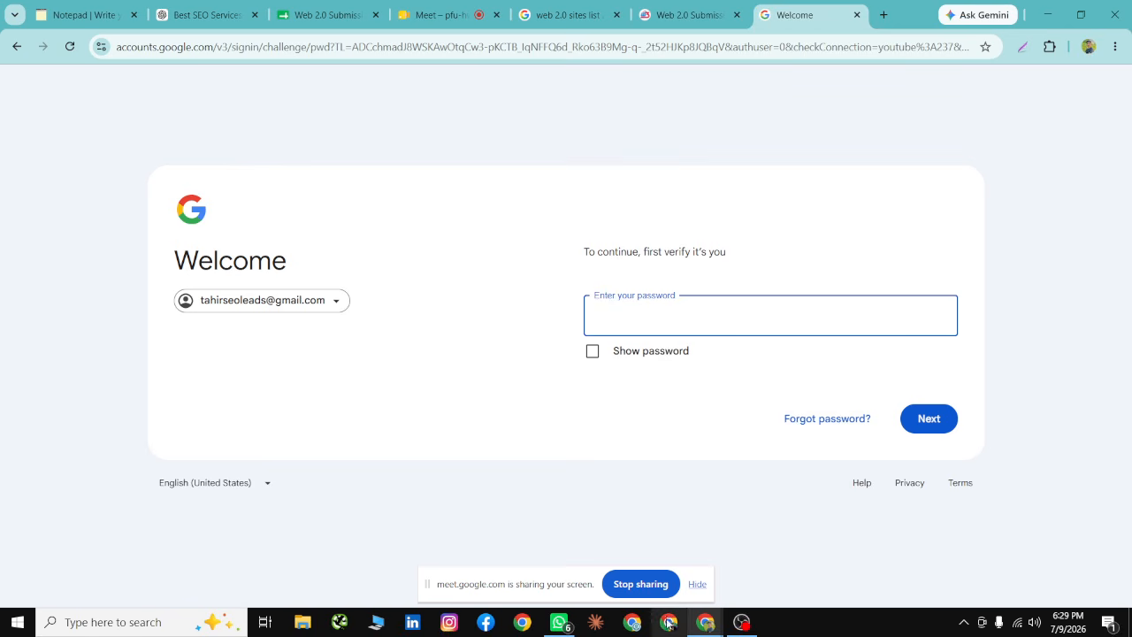
Step: In a second Chrome profile, open blogger.com and start a blog up to the password step
click(521, 622)
click(480, 412)
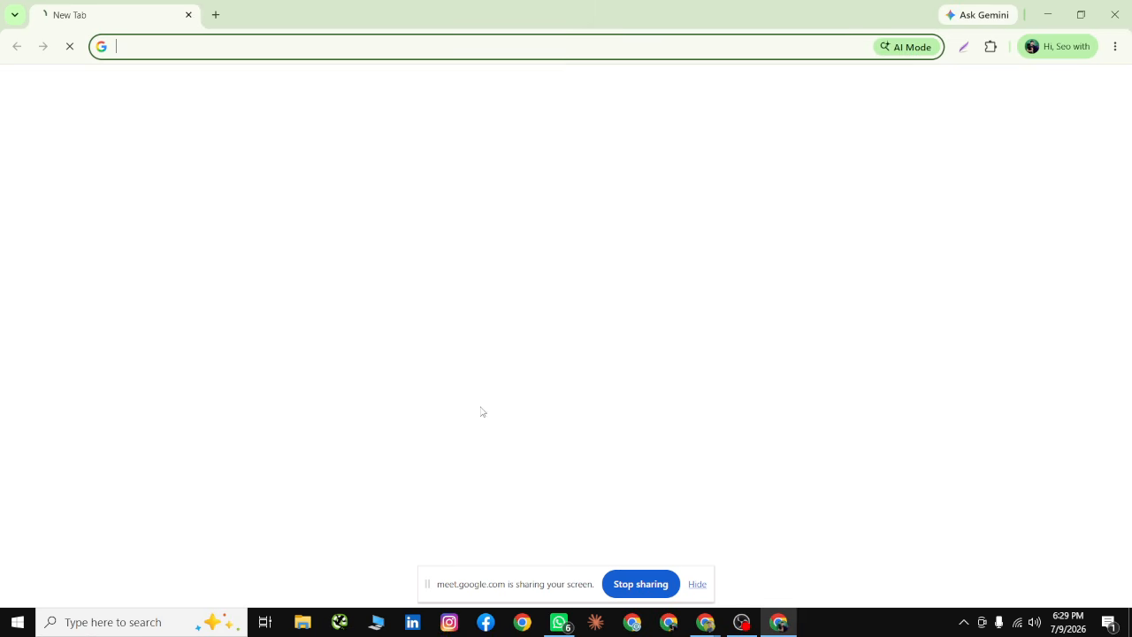
click(366, 42)
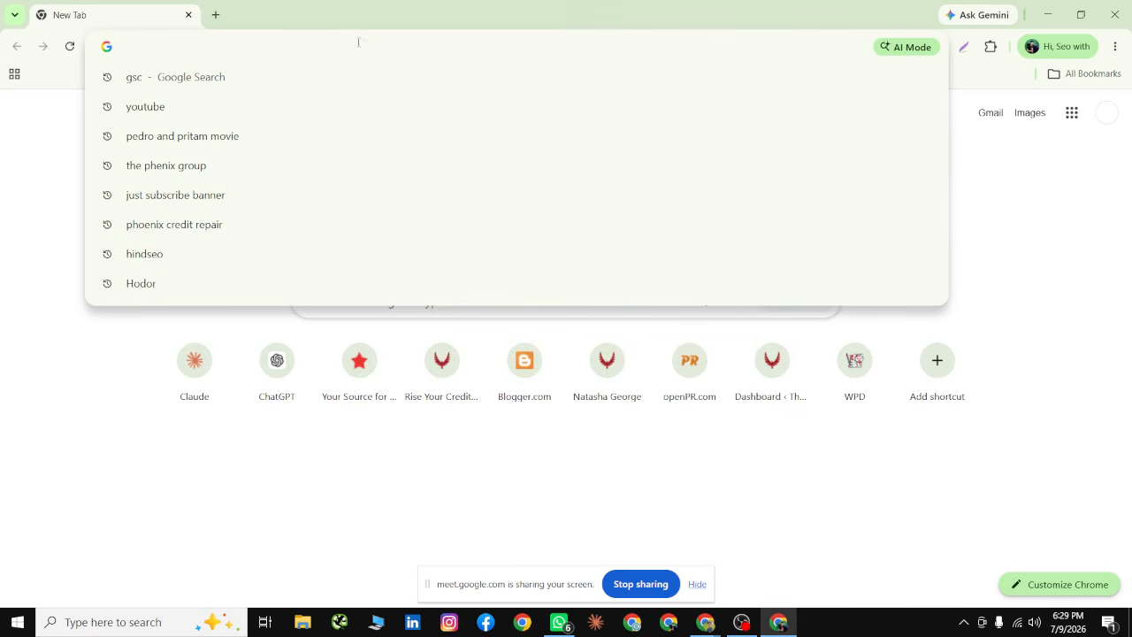
right_click(357, 42)
click(394, 177)
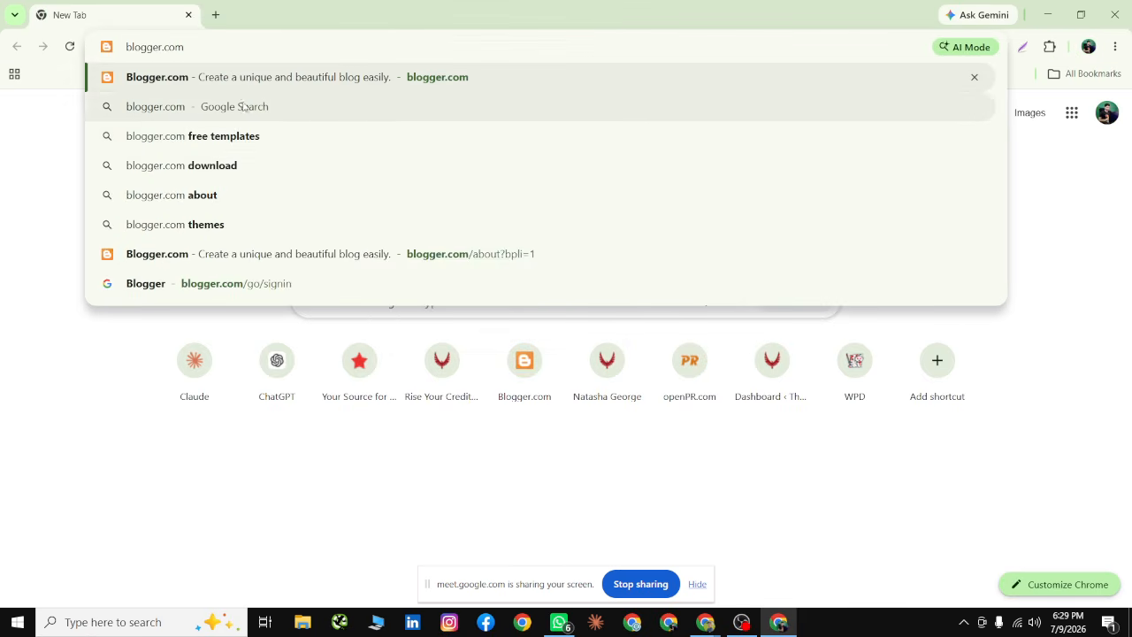
click(258, 78)
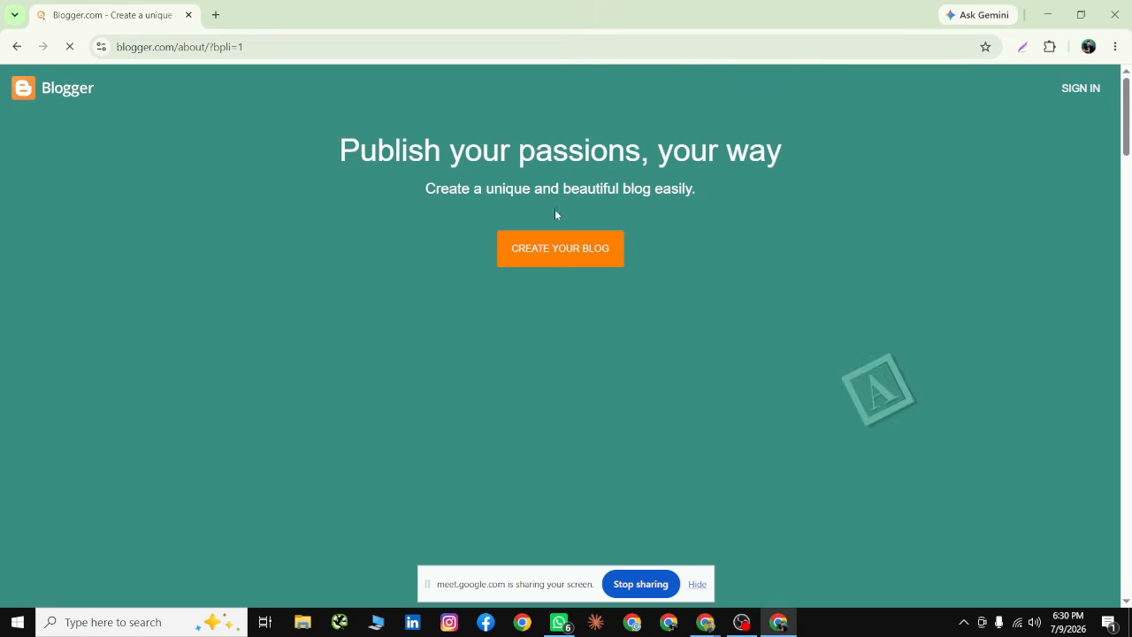
click(532, 254)
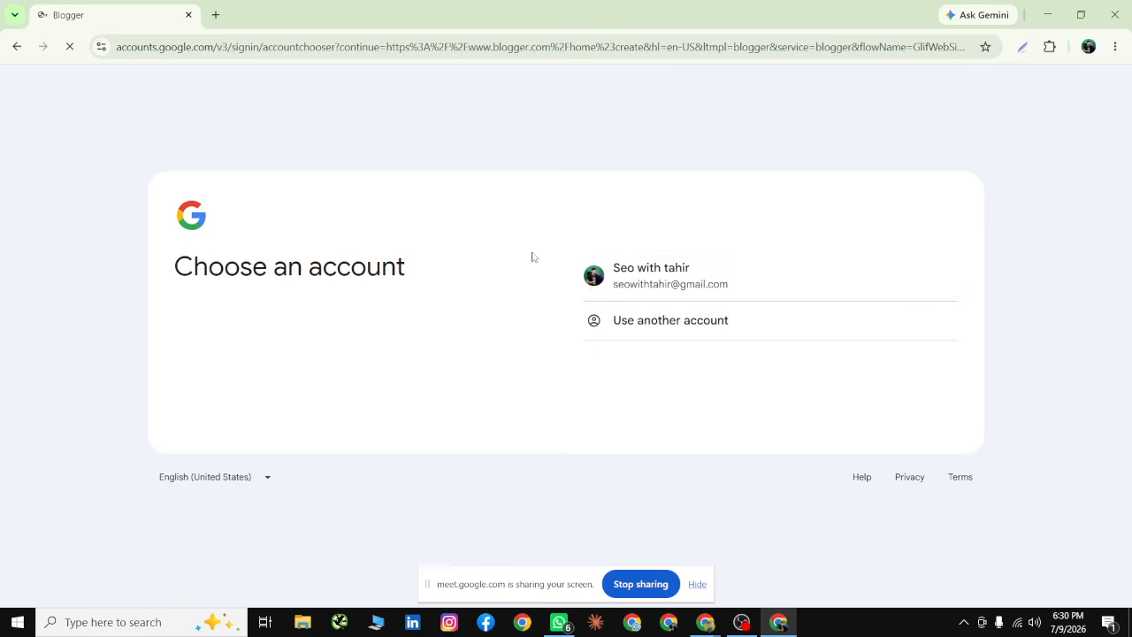
click(609, 267)
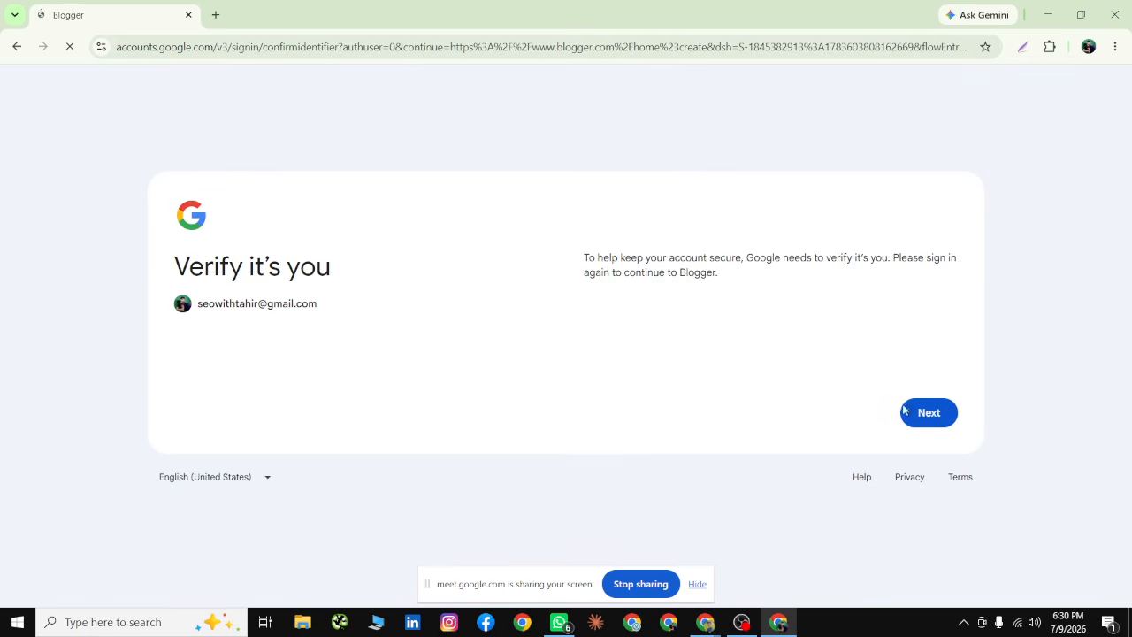
click(926, 416)
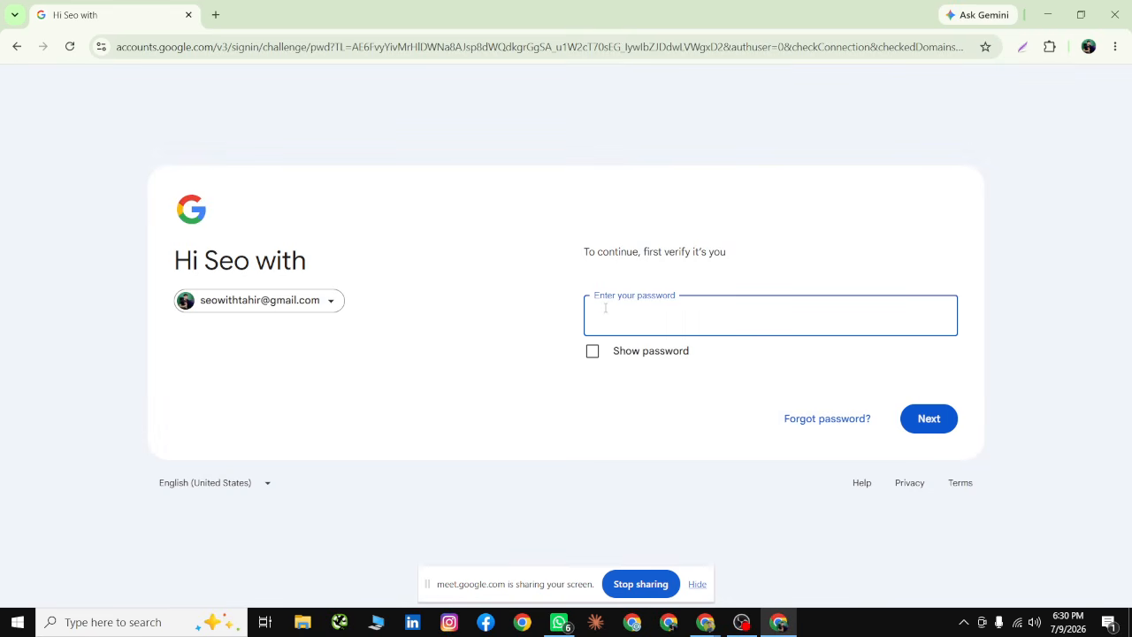
Step: Back in the first window's sign-in page, choose Forgot password
click(705, 621)
click(633, 576)
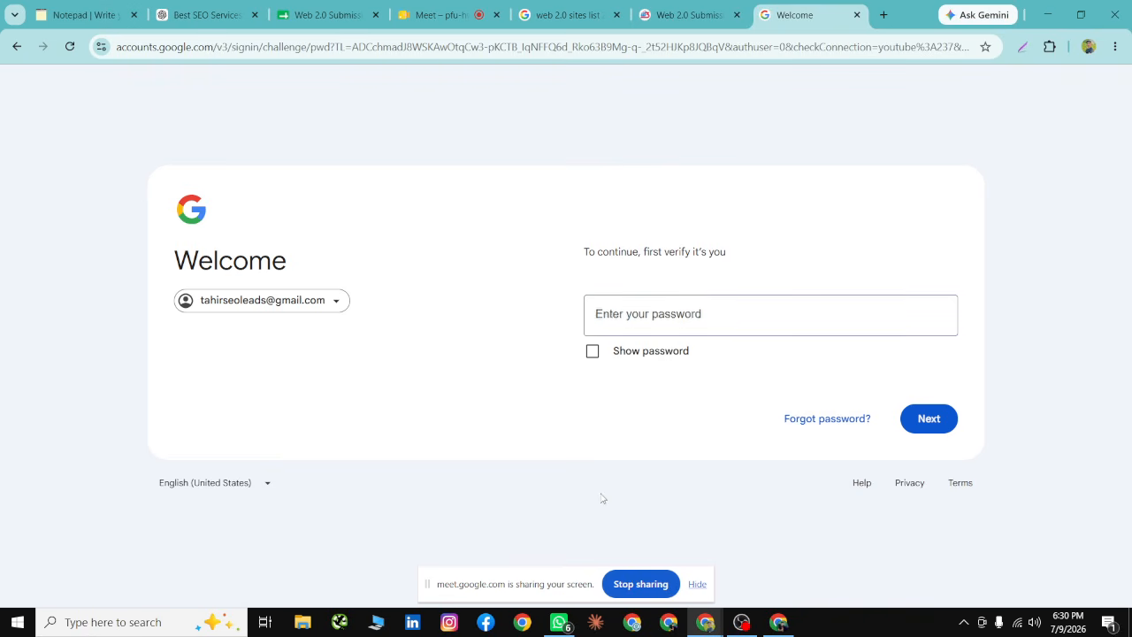
click(849, 417)
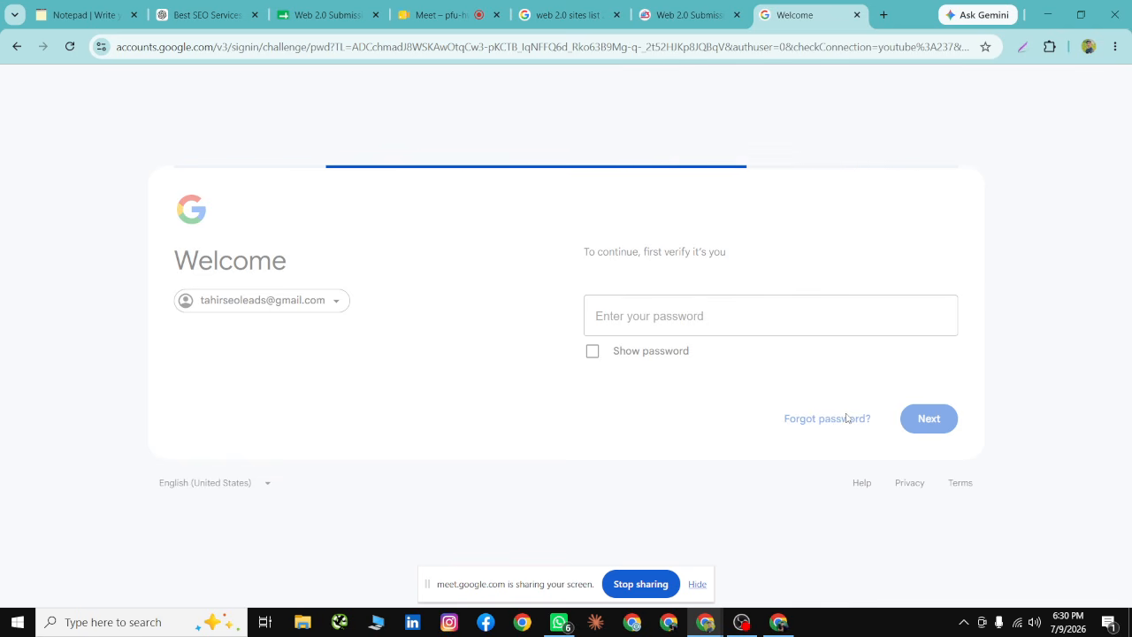
Step: Admit the waiting guest in Meet, then go back to the account recovery page
click(463, 7)
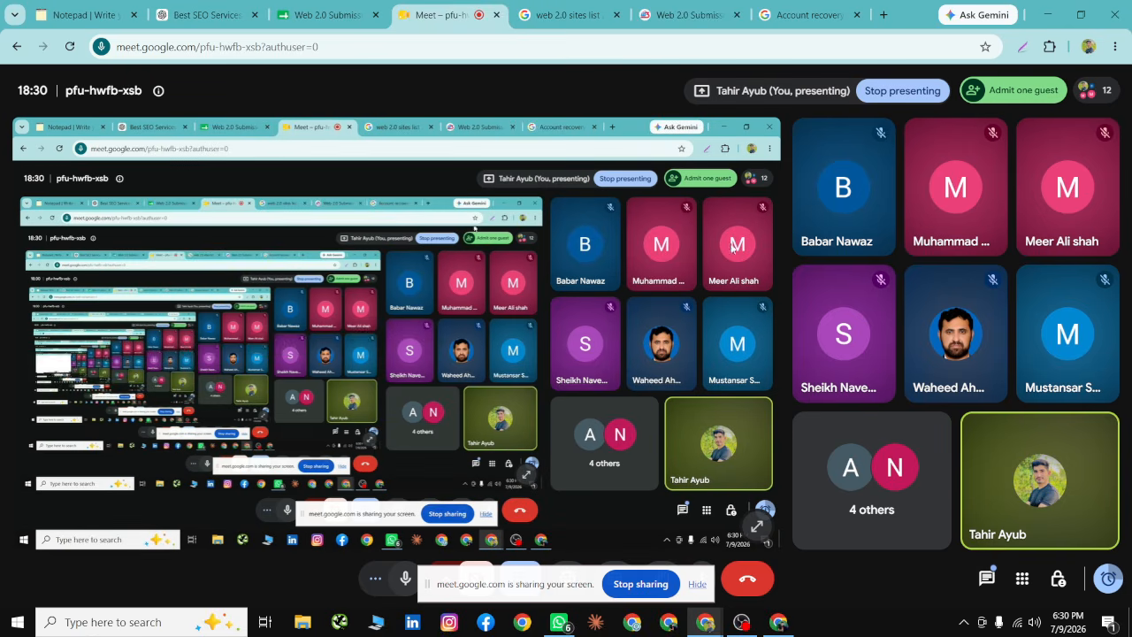
click(1017, 92)
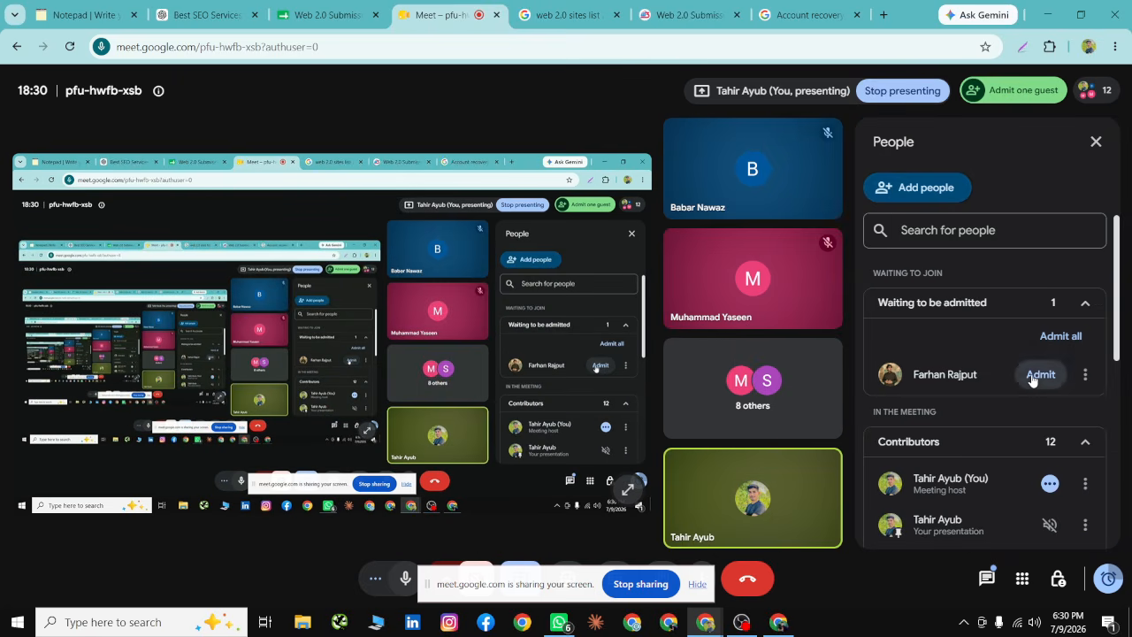
click(1034, 374)
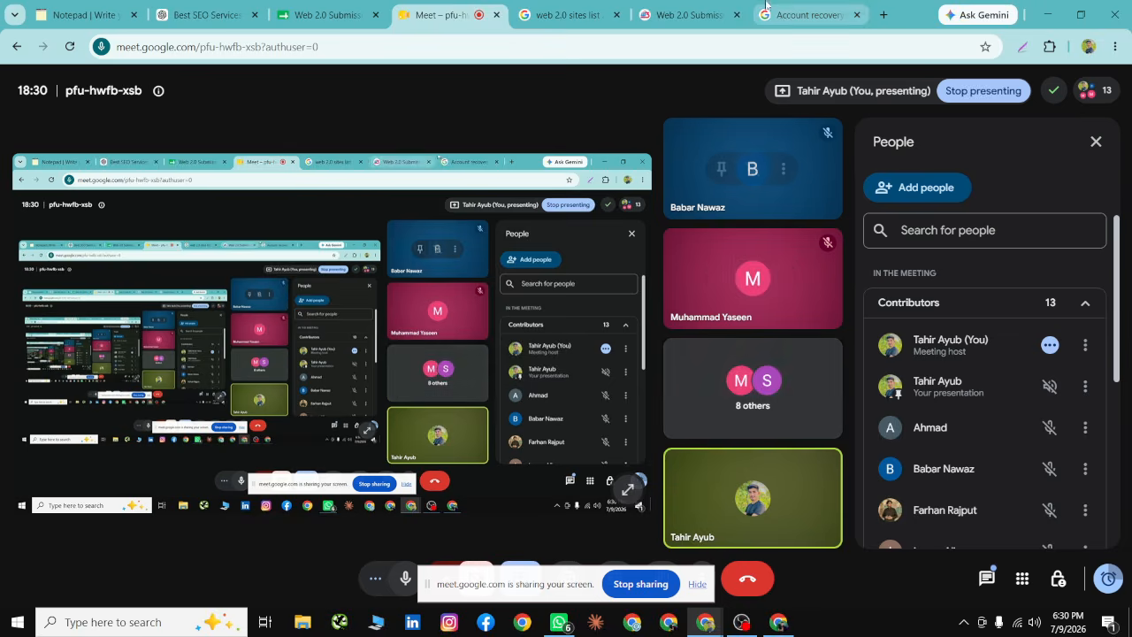
key(ctrl+9)
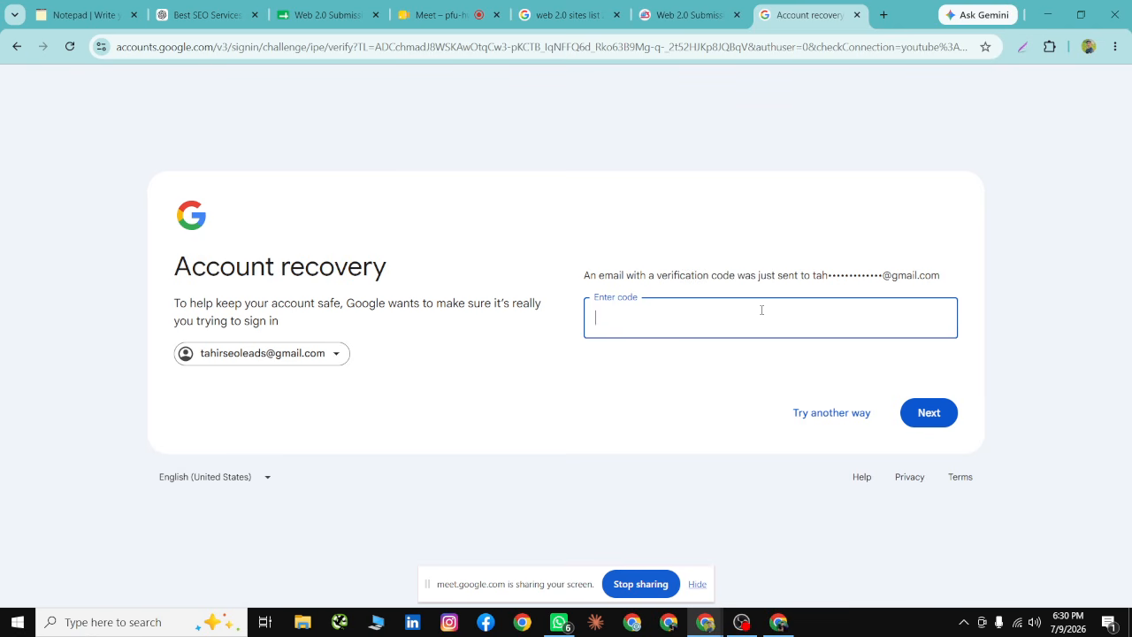
Step: Admit the next waiting guest in Meet and return to account recovery
click(438, 15)
click(1042, 374)
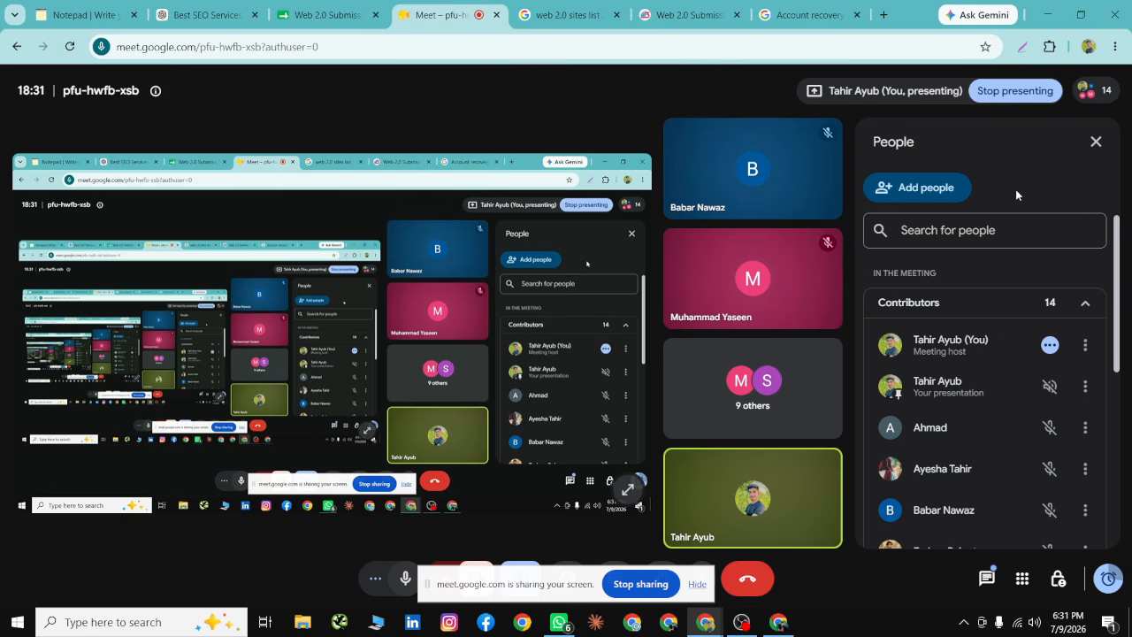
click(806, 15)
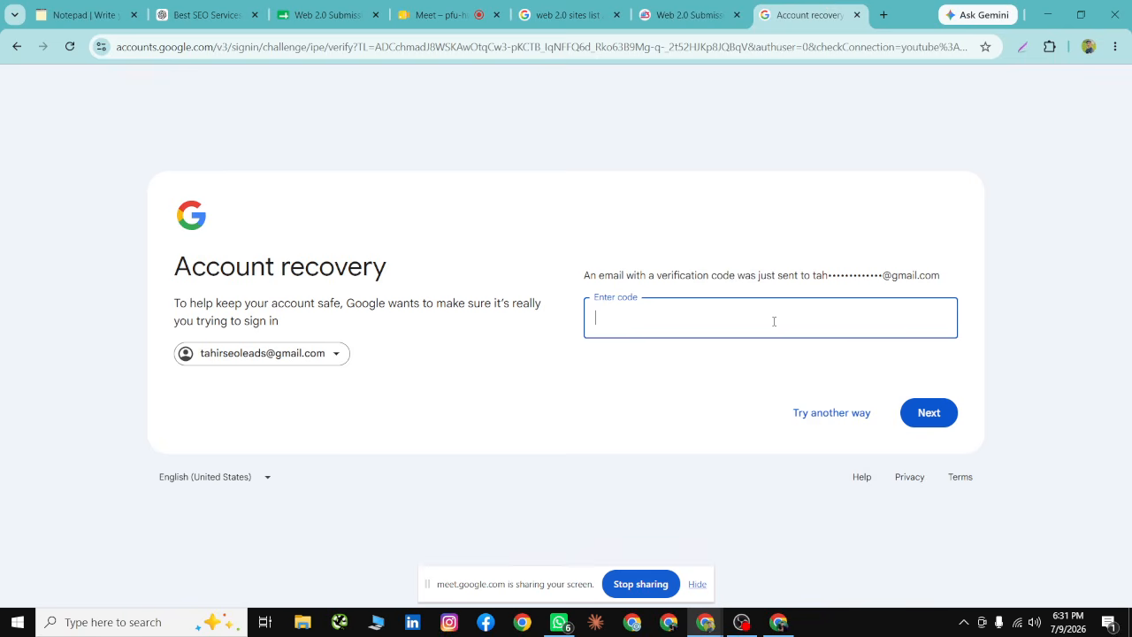
Step: Enter the emailed verification code, skip the password update, and continue past the security checkup
click(938, 412)
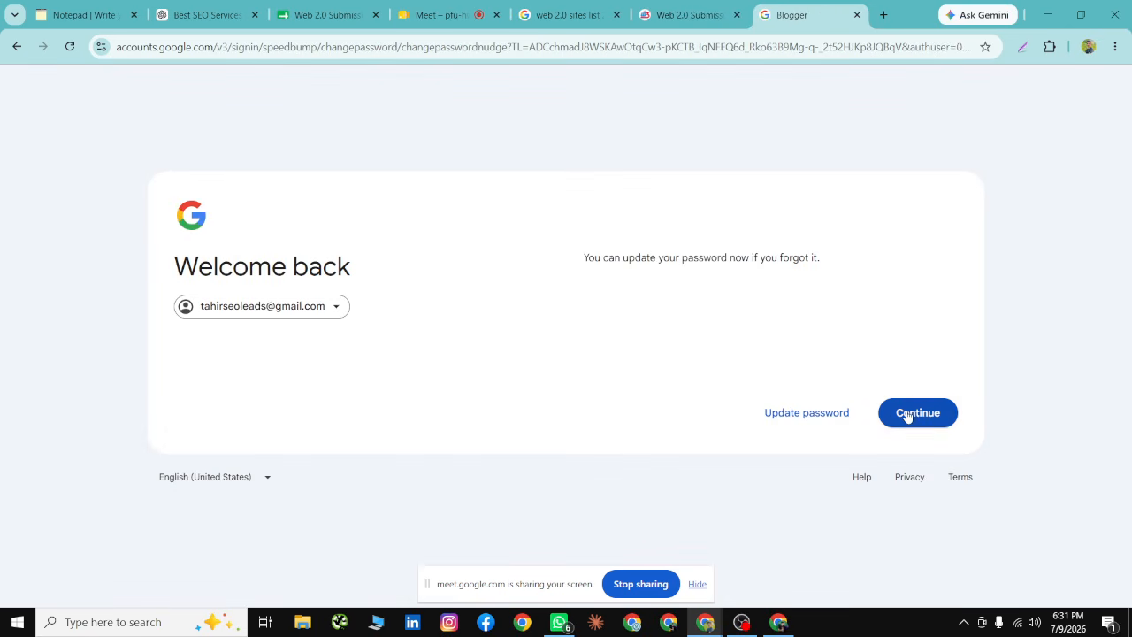
click(904, 417)
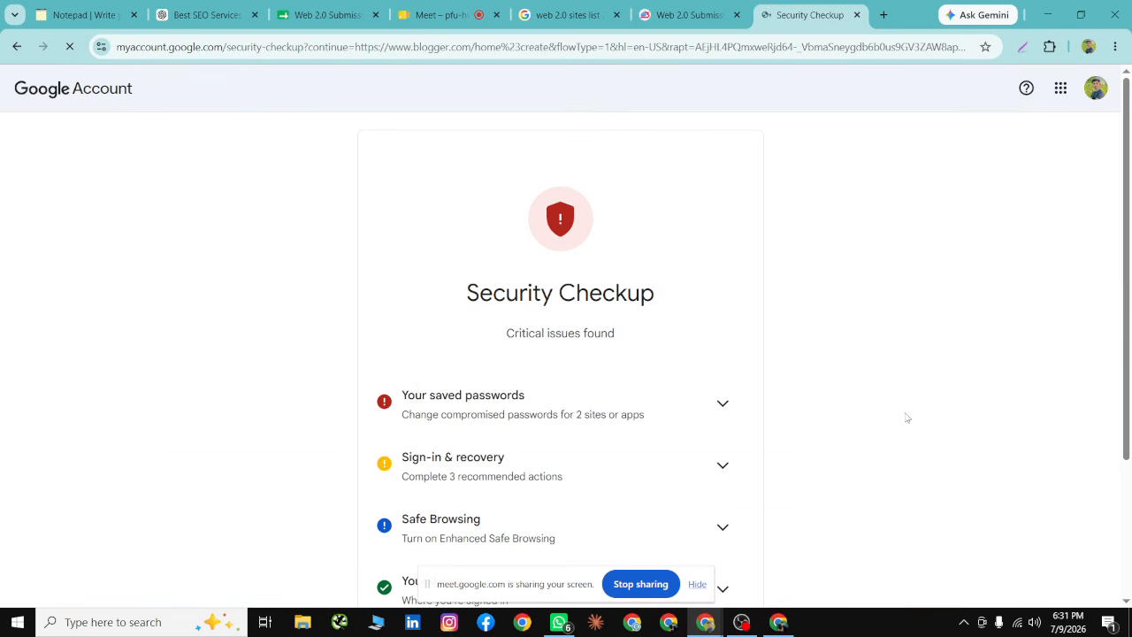
scroll(488, 464, down, 4)
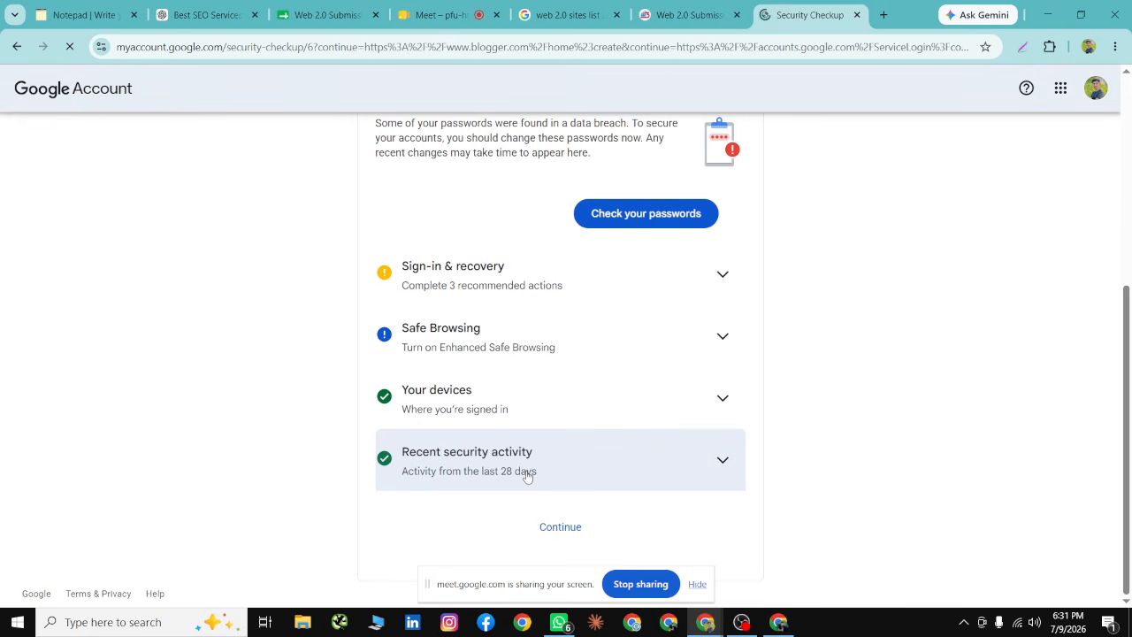
click(578, 527)
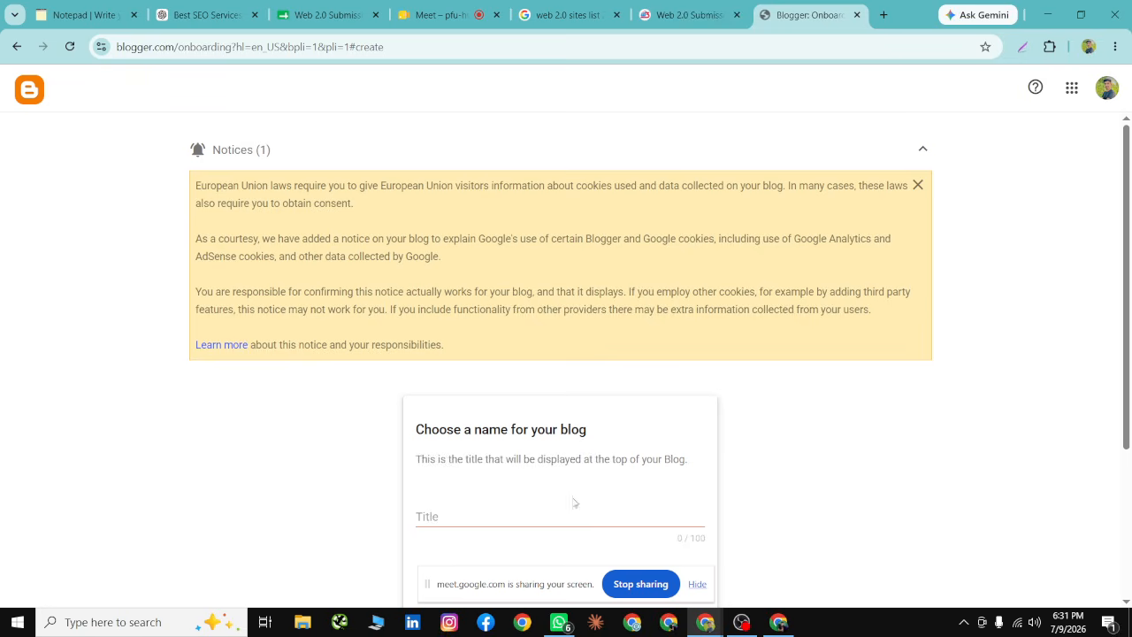
Step: Dismiss the cookie notice and enter Boostilio as the new blog's title
click(917, 186)
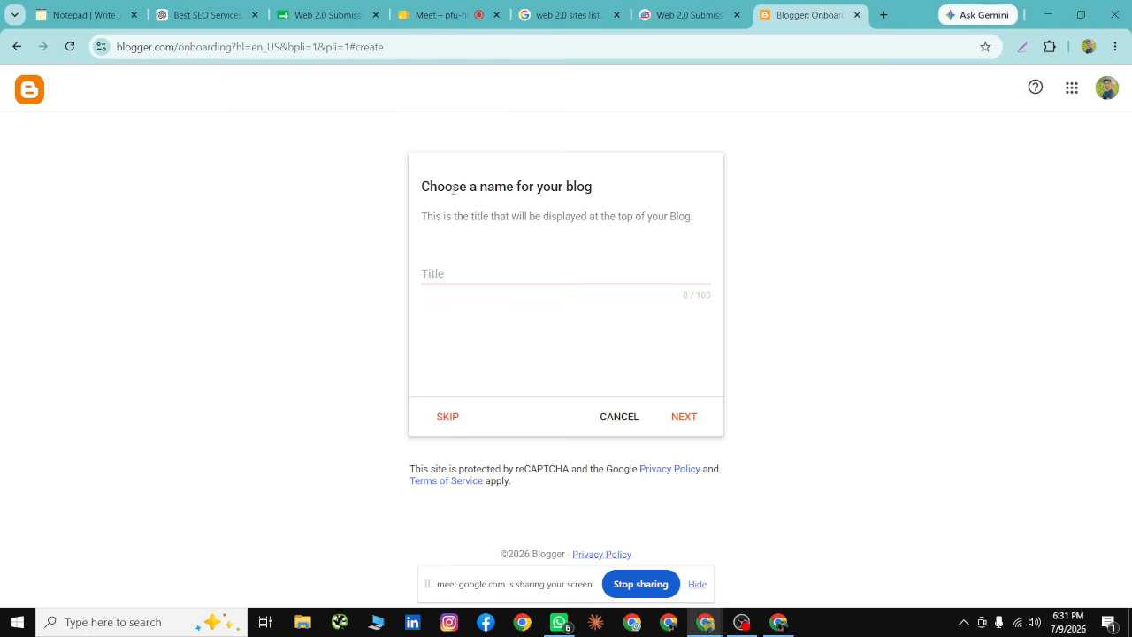
click(460, 272)
text(B)
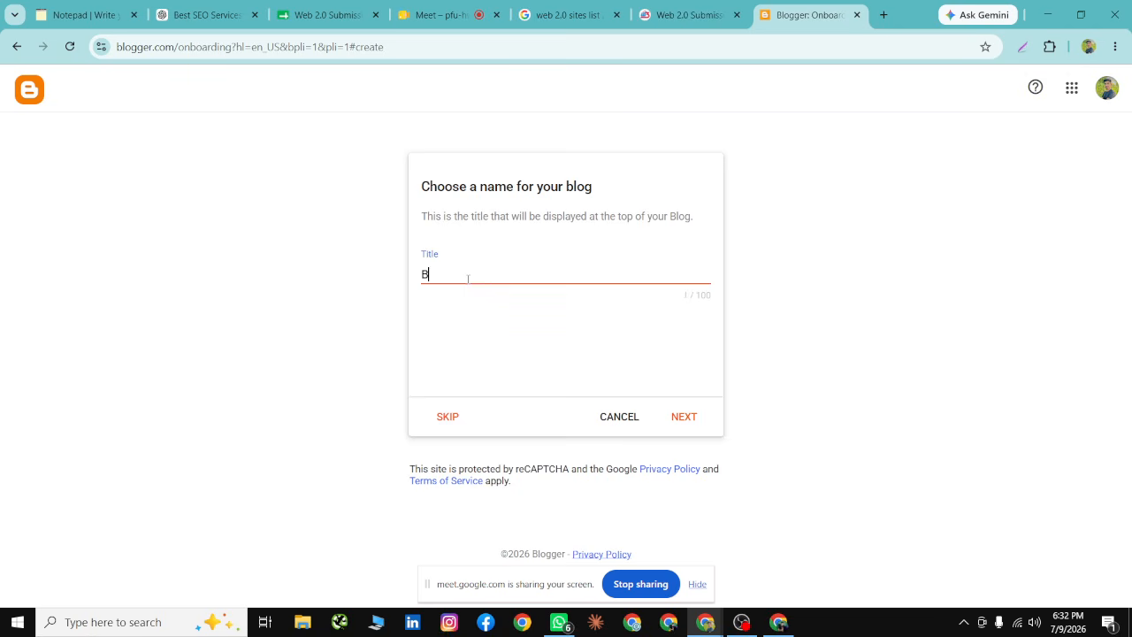
text(oostilio)
click(685, 417)
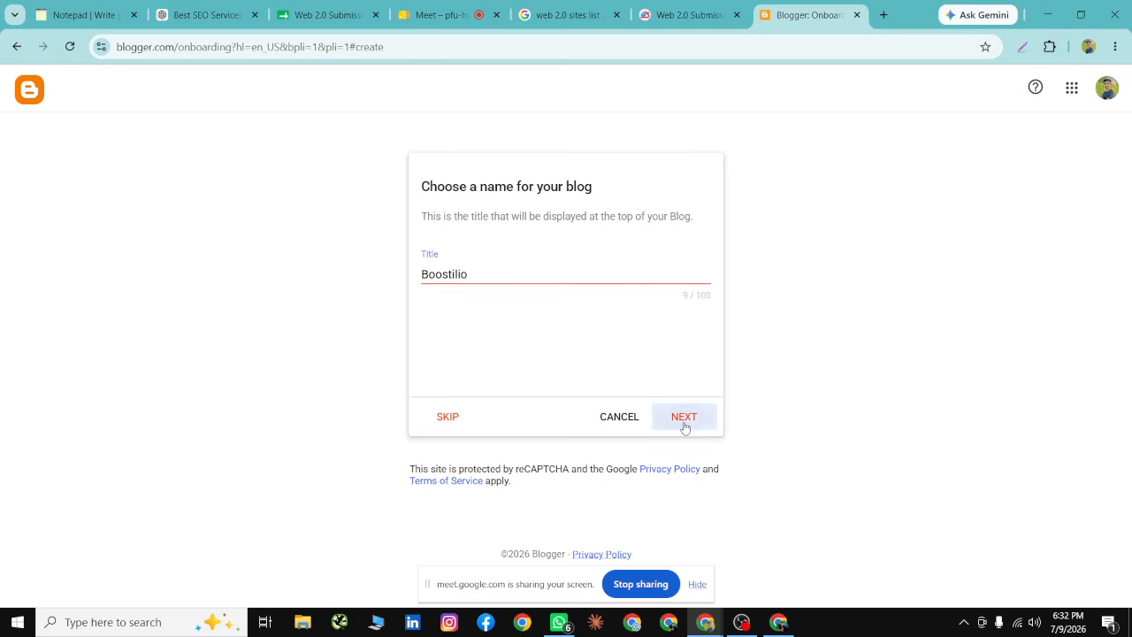
Step: Set the blog address to boostilio.blogspot.com and confirm it is available
click(482, 272)
text(bo)
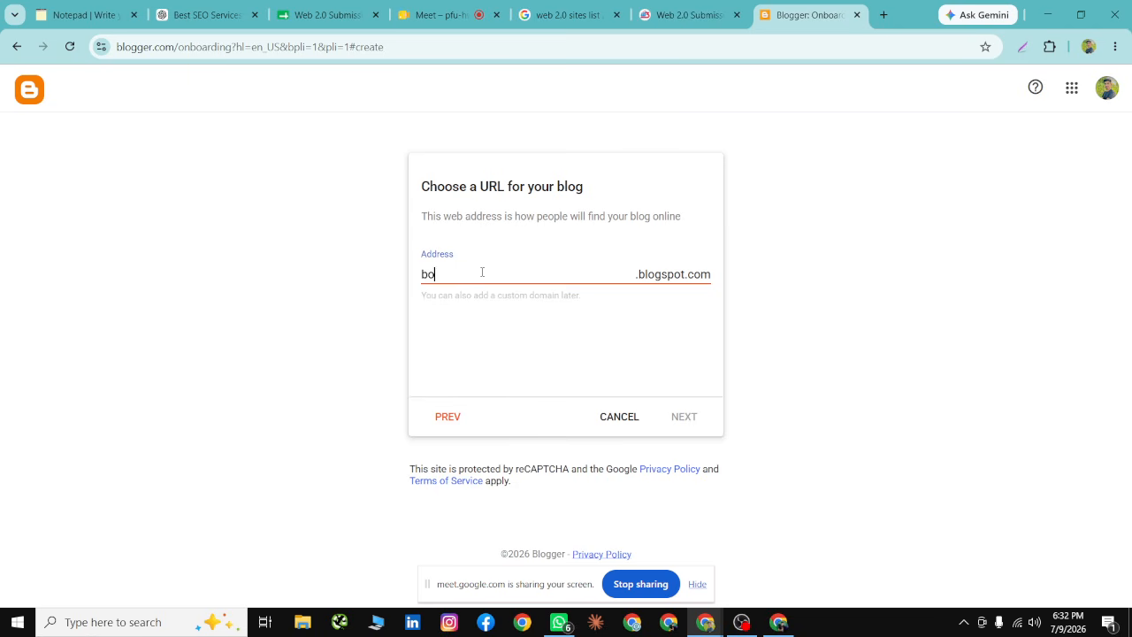
text(ostilio)
double_click(505, 279)
click(672, 278)
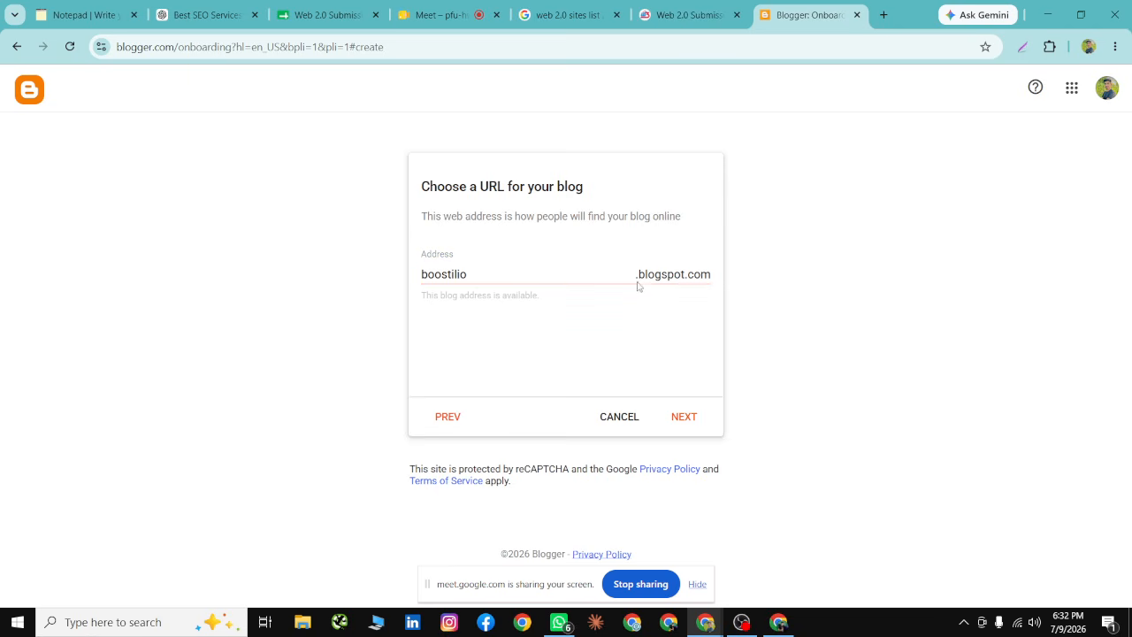
click(693, 429)
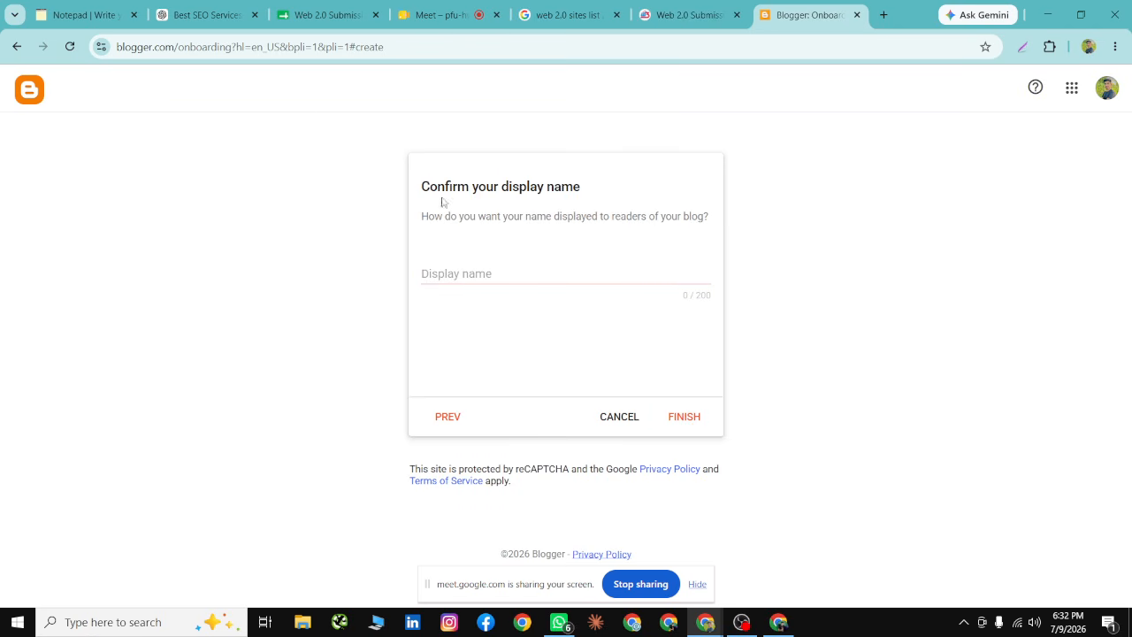
Step: Enter Boostilio as the display name, finish creating the blog, and dismiss the beta notice
click(473, 282)
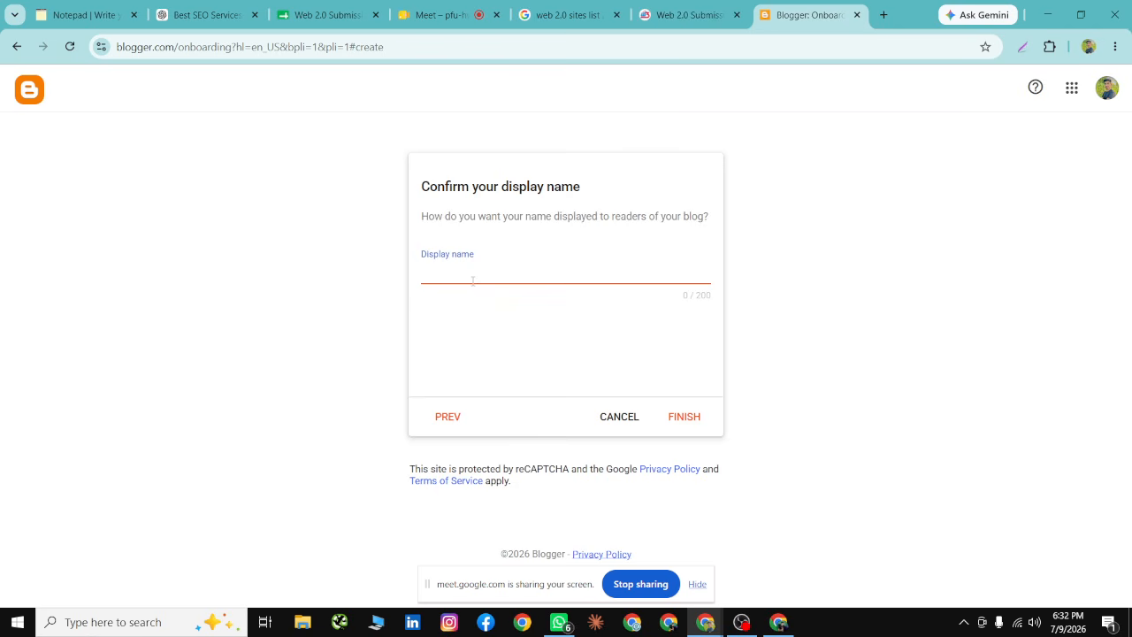
text(Boostilio)
click(673, 423)
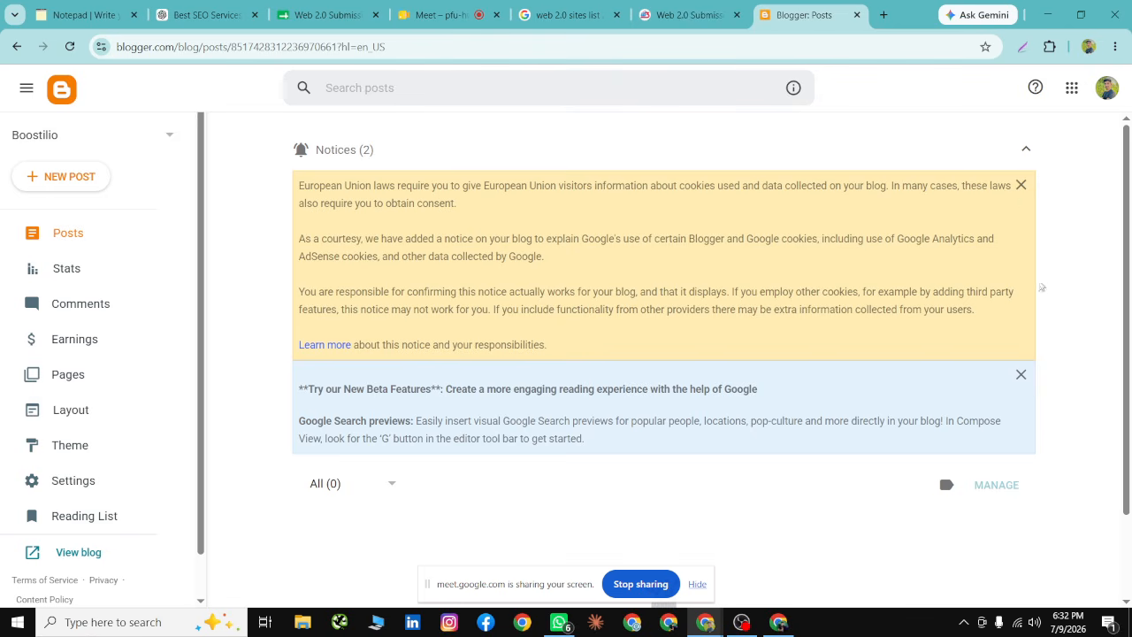
click(1020, 187)
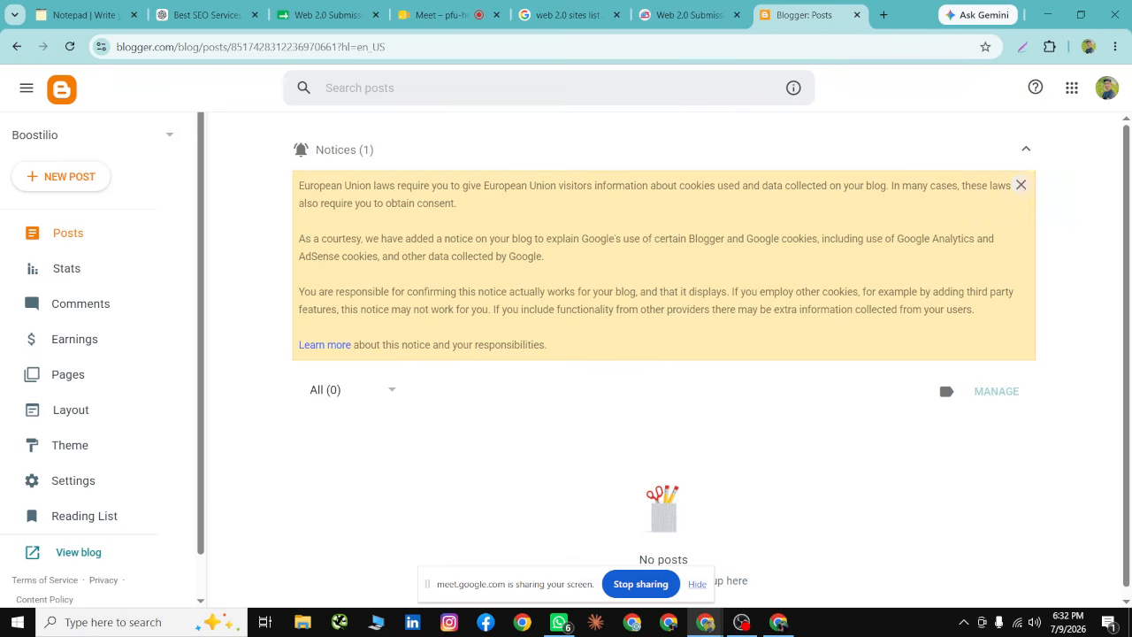
Step: Admit the waiting guest into the Google Meet call, then go back to Boostilio's Posts dashboard
click(1020, 186)
click(402, 12)
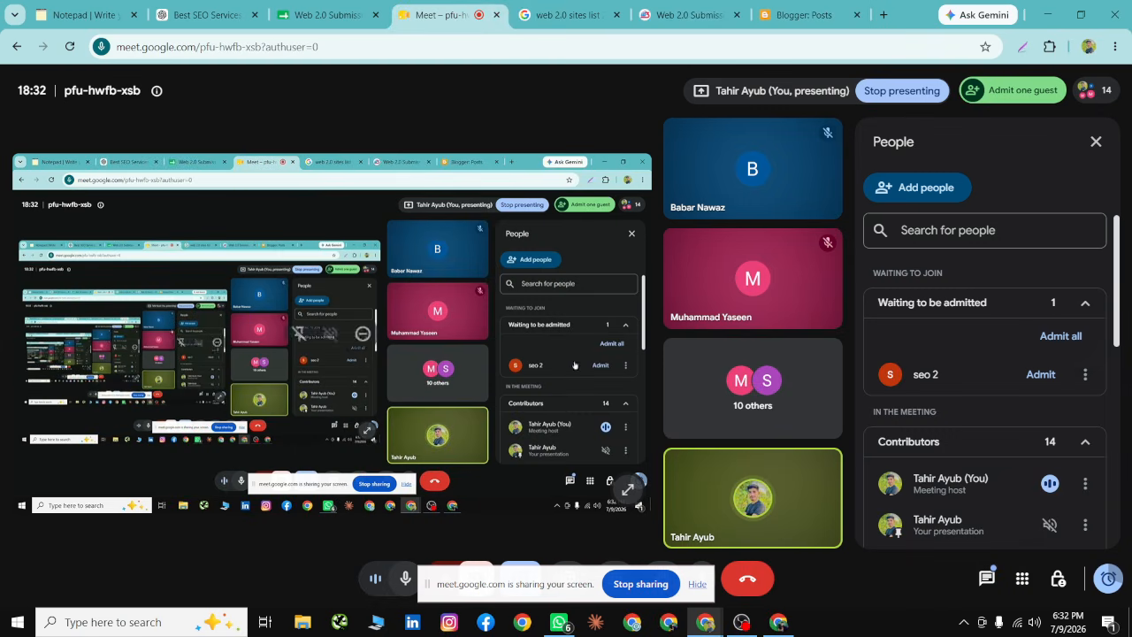
click(1054, 378)
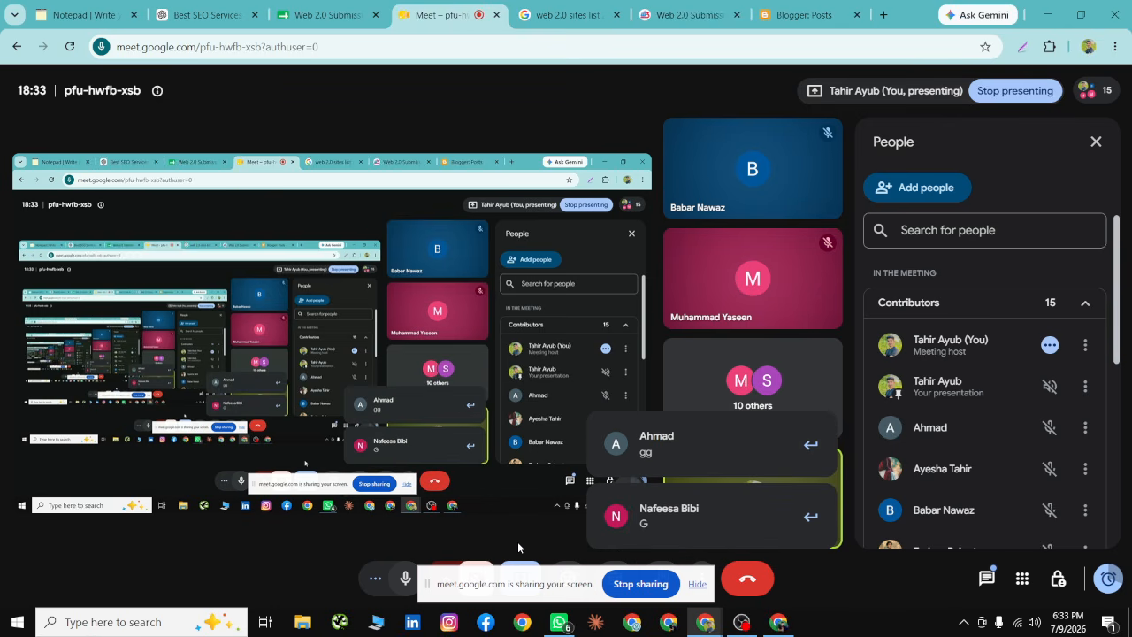
click(827, 5)
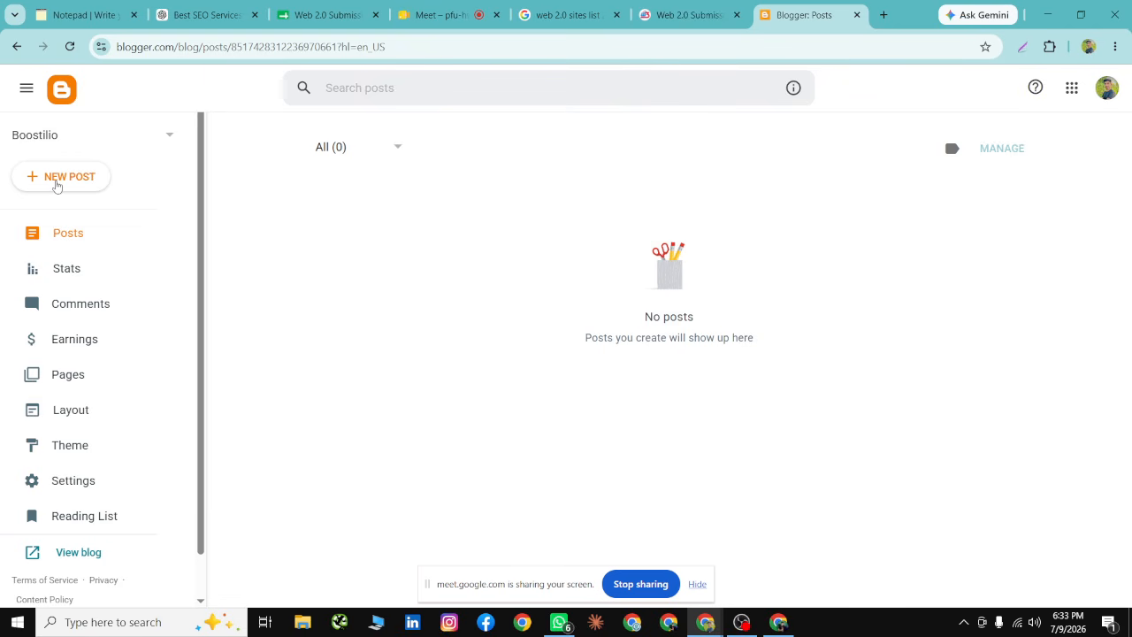
Step: Start a new blank Boostilio post with the caret in its body, then go to Google Meet
click(57, 181)
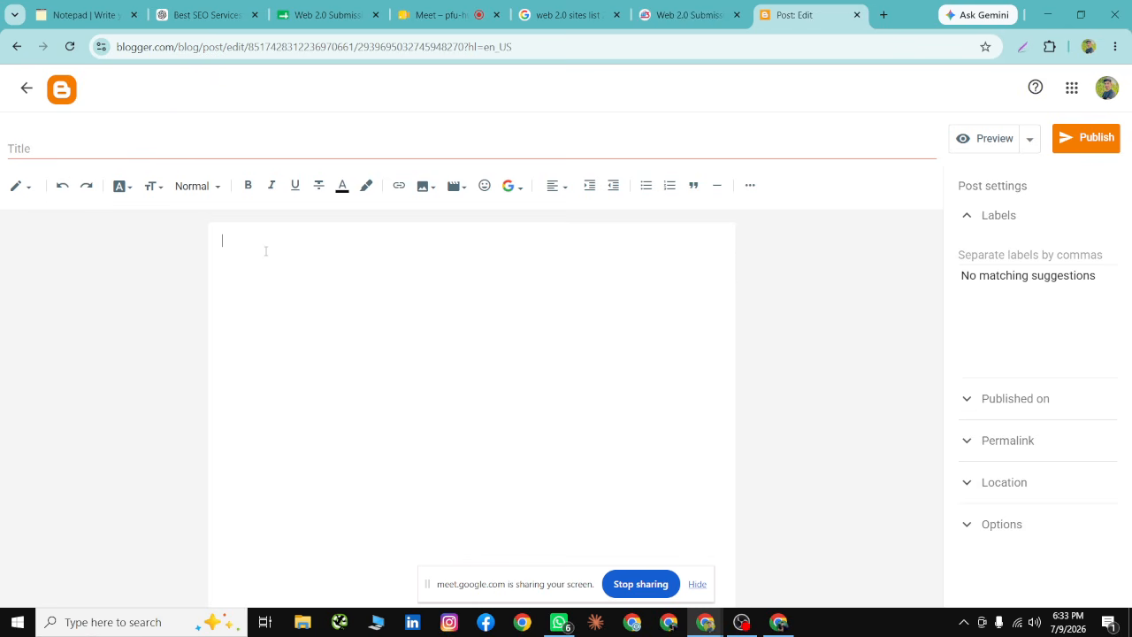
click(265, 251)
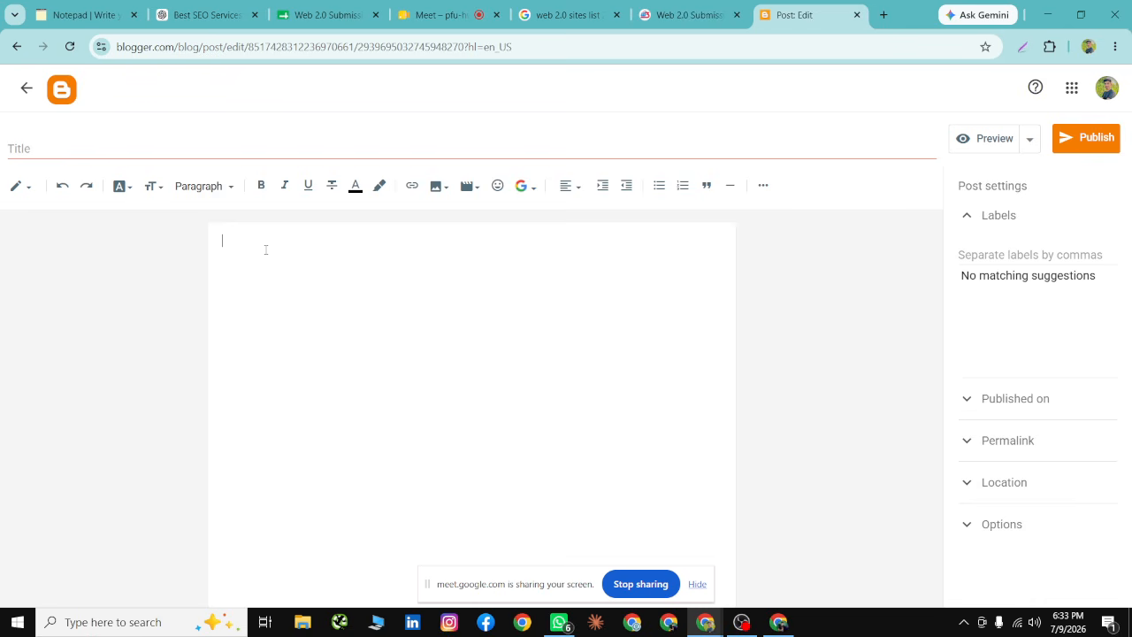
click(433, 15)
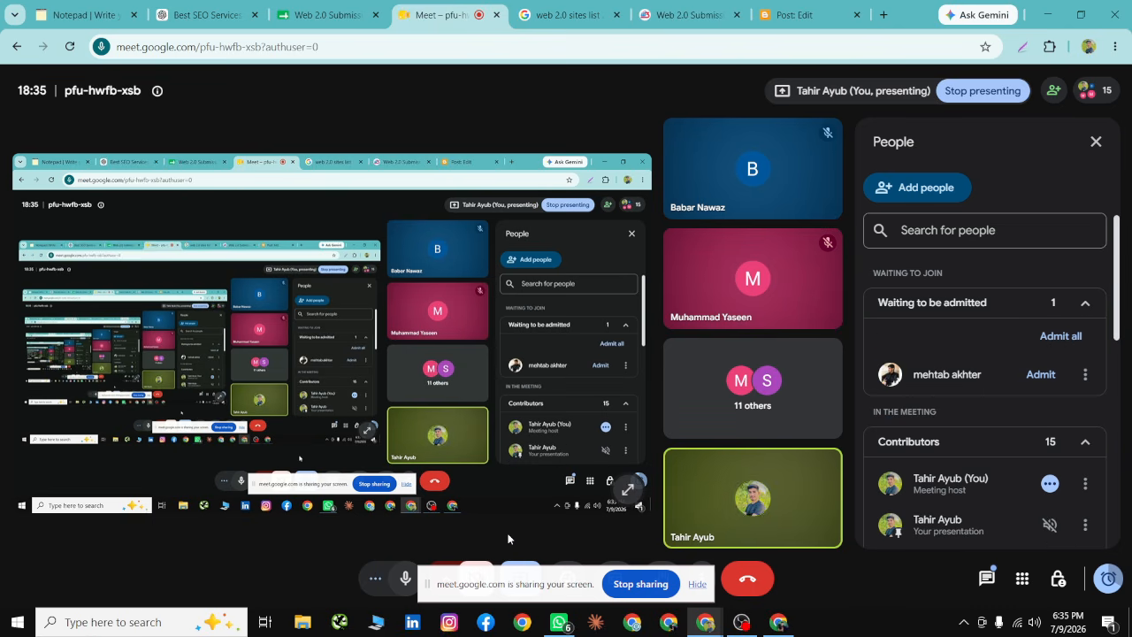
Step: Admit both waiting guests to bring the Meet call to 17 participants
click(1041, 374)
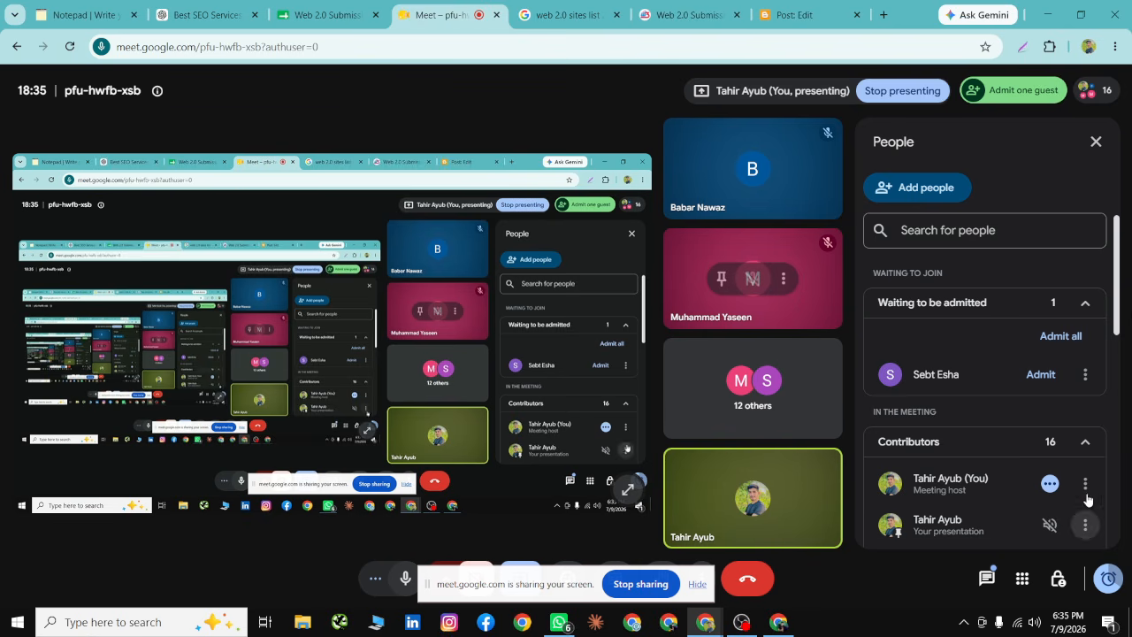
click(1040, 371)
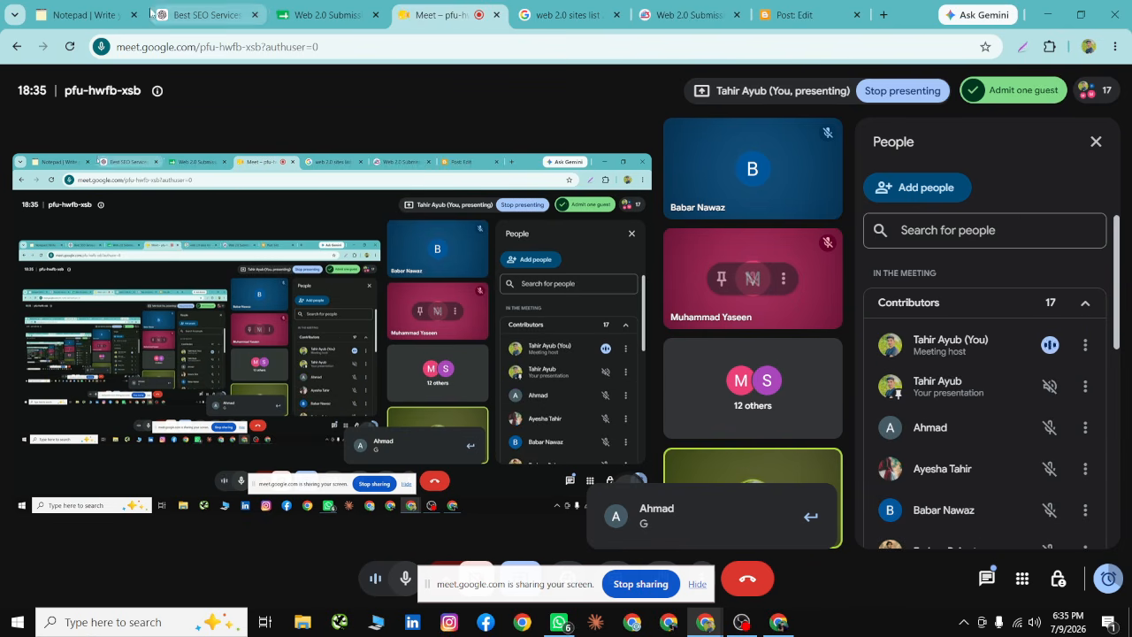
click(68, 11)
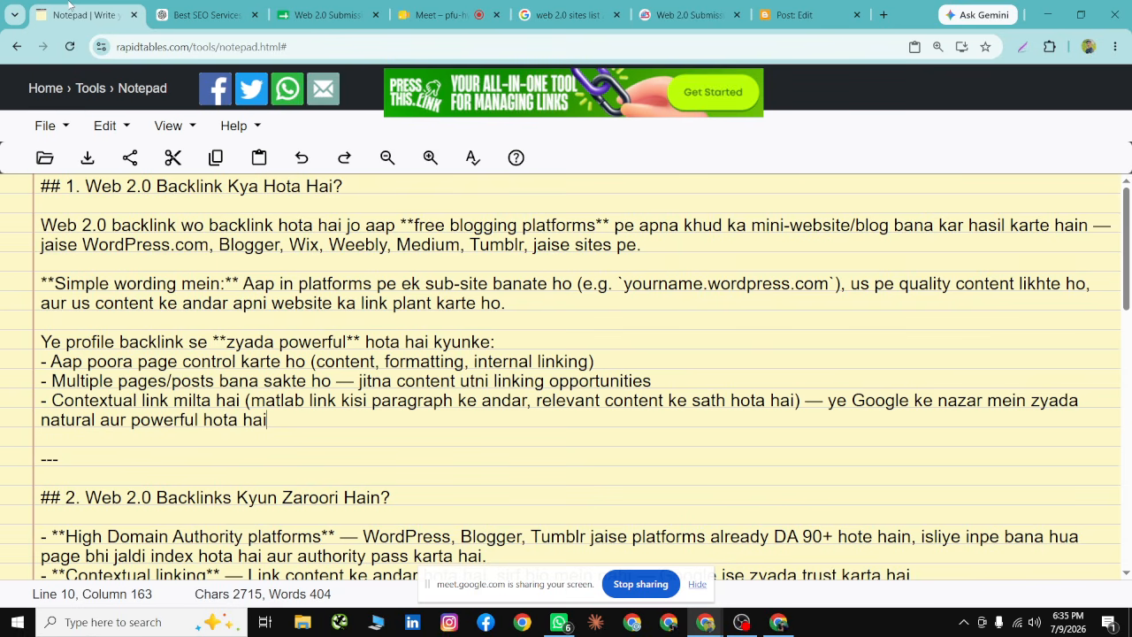
Step: Select the article prompt and its keyword 'Best SEO Services' in ChatGPT, then return to Blogger
click(205, 14)
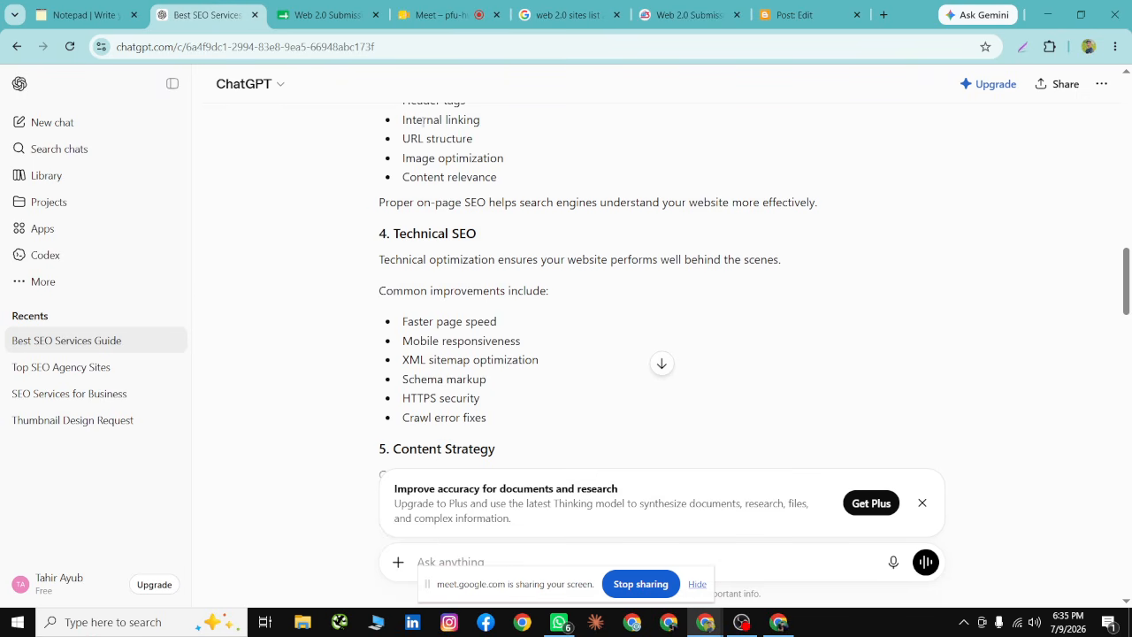
scroll(531, 276, up, 10)
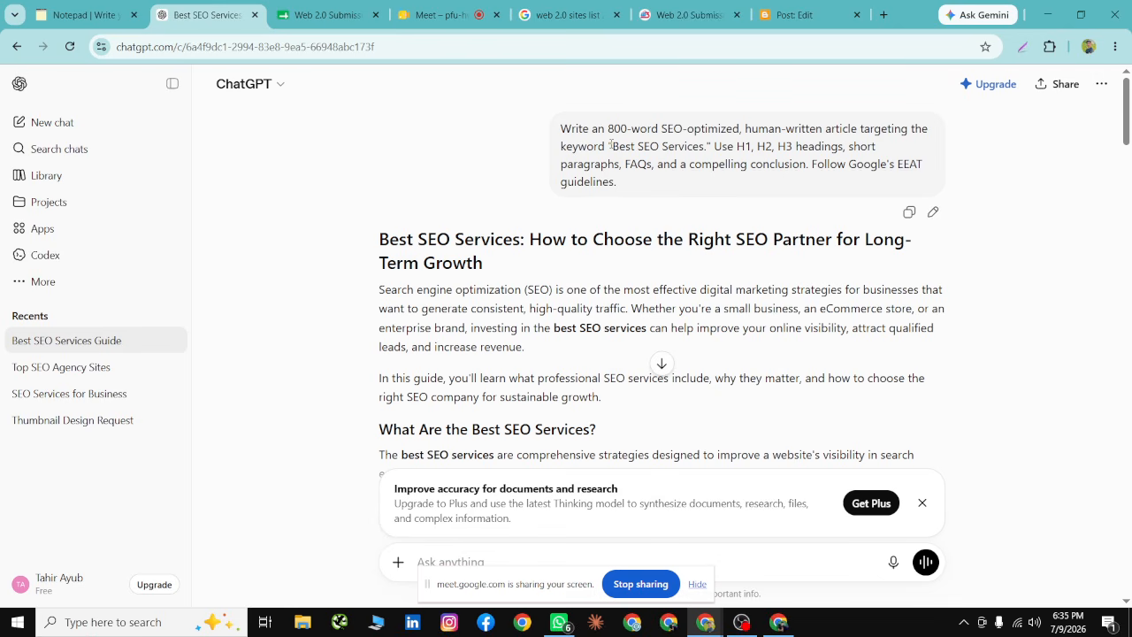
triple_click(665, 148)
click(616, 153)
drag(614, 146, 705, 147)
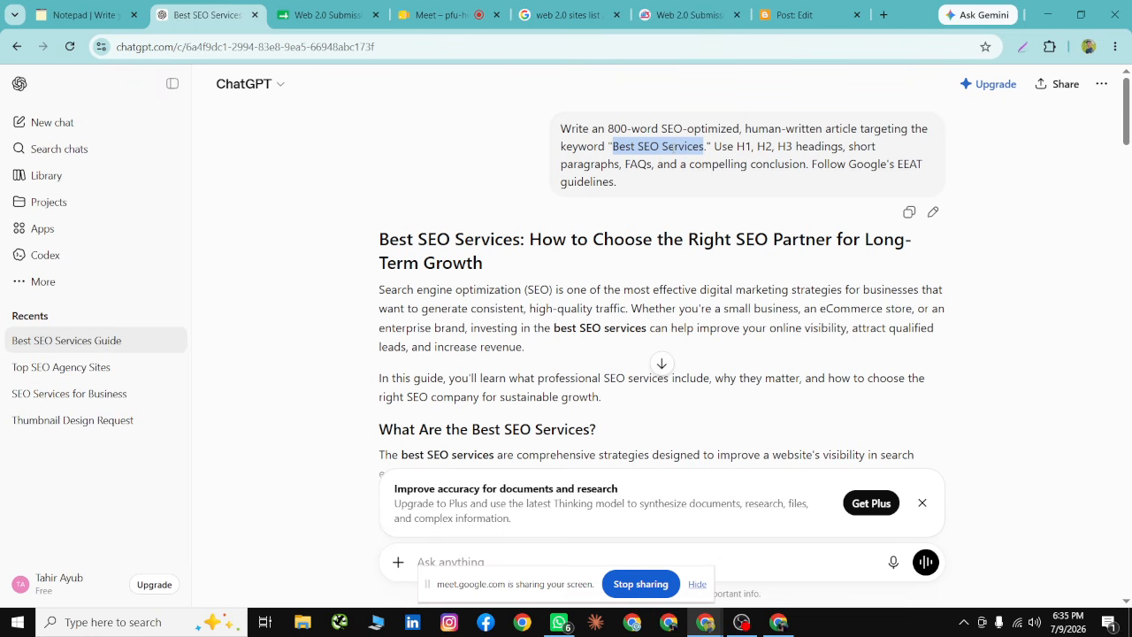
click(673, 148)
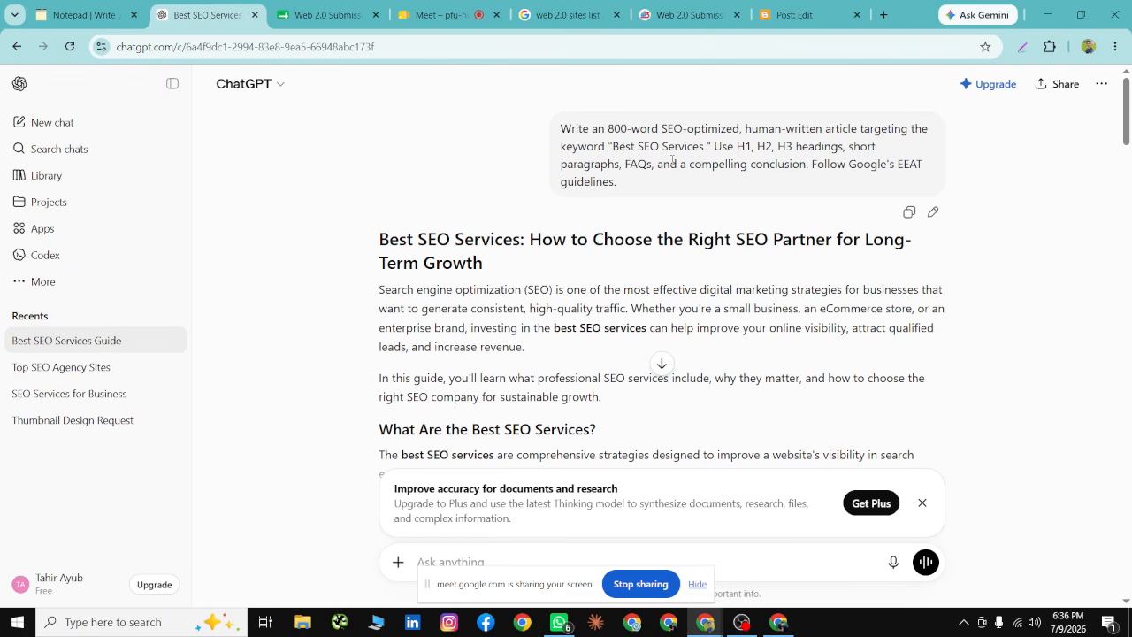
scroll(515, 290, down, 6)
scroll(510, 340, down, 20)
scroll(507, 341, up, 15)
scroll(509, 345, up, 15)
drag(609, 146, 705, 148)
click(694, 147)
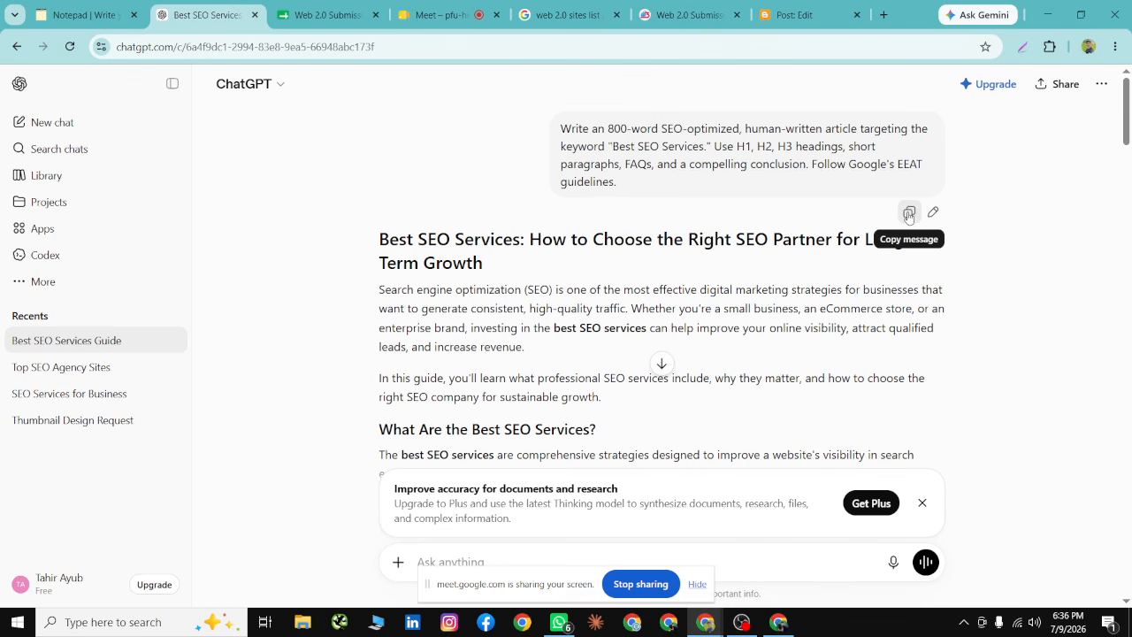
click(793, 15)
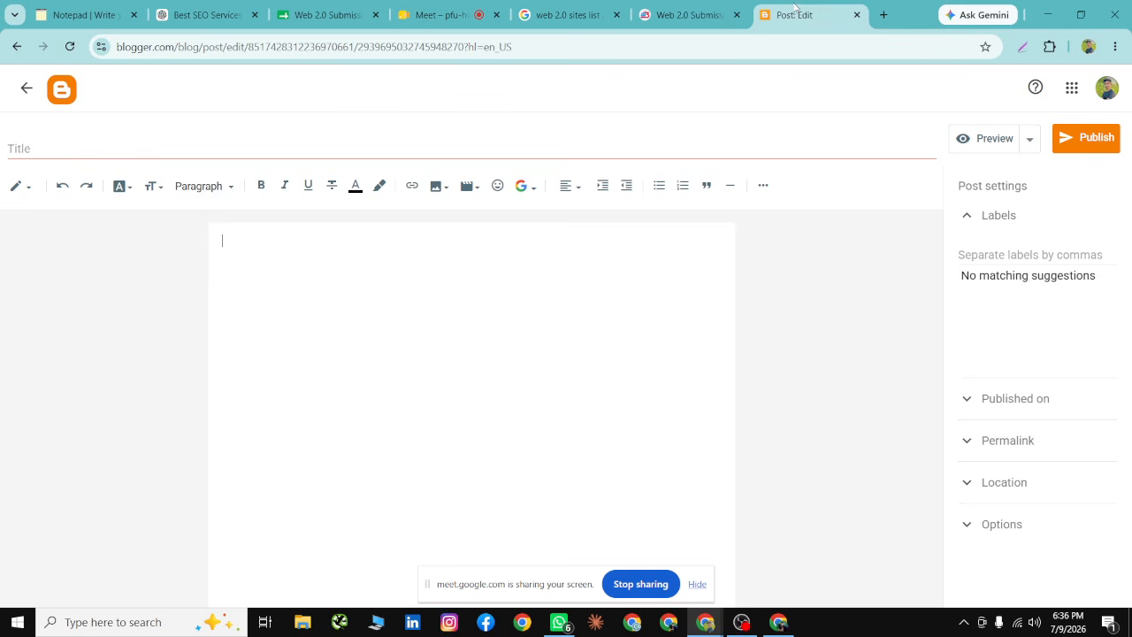
Step: Paste the copied prompt into the post body, then cut it back out
right_click(251, 258)
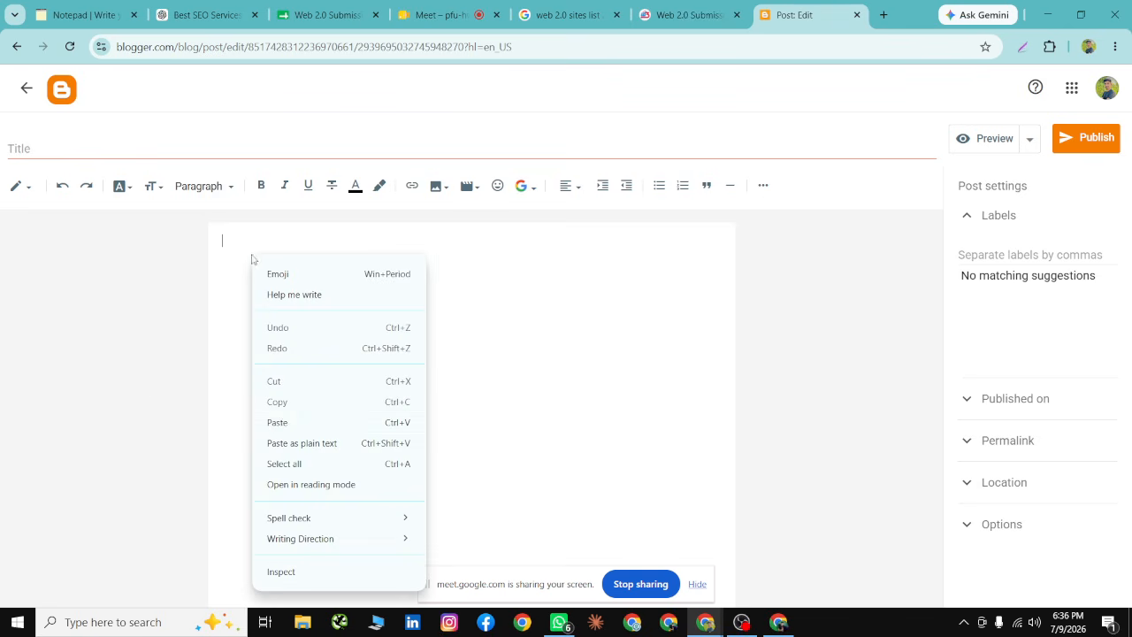
click(277, 422)
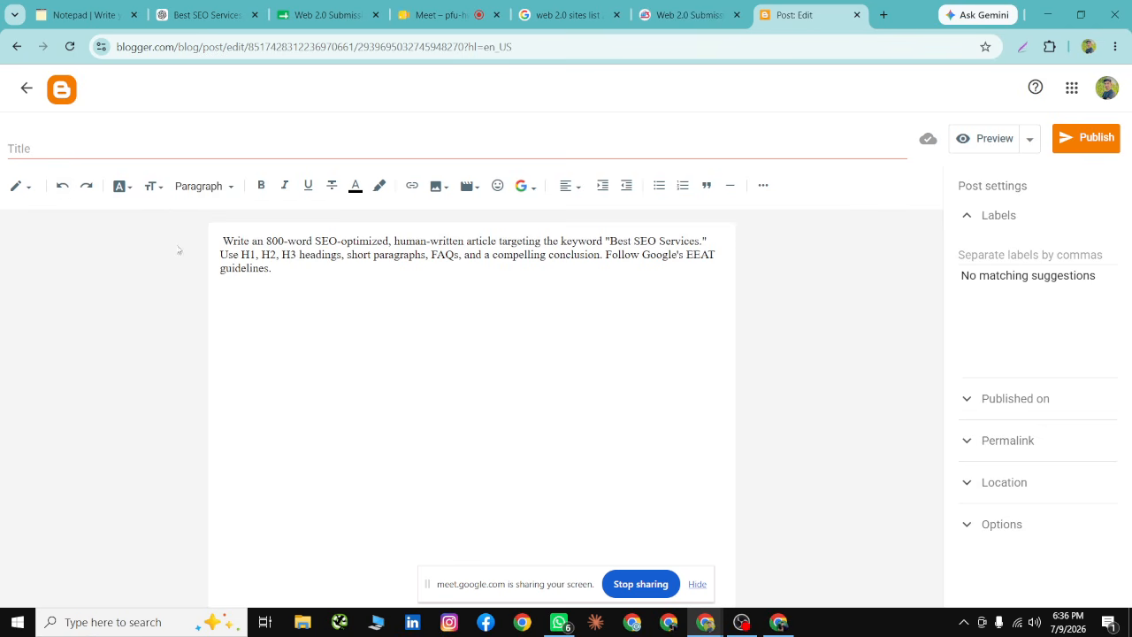
triple_click(252, 269)
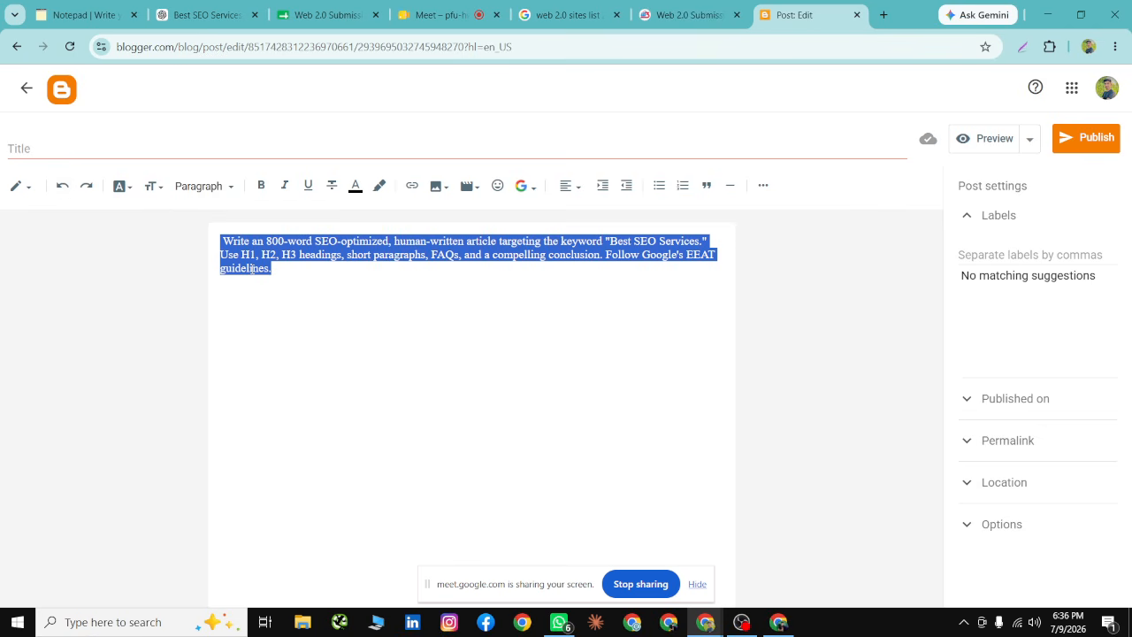
key(ctrl+x)
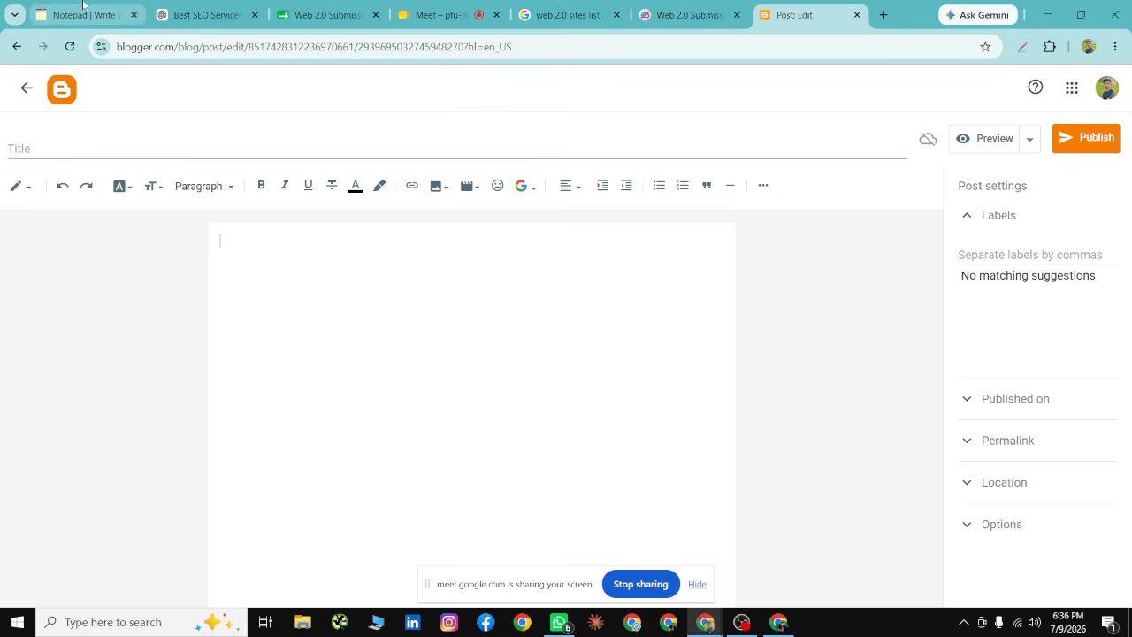
Step: Copy ChatGPT's full 'Best SEO Services' article and paste it into the Blogger post body
click(217, 4)
scroll(821, 362, down, 10)
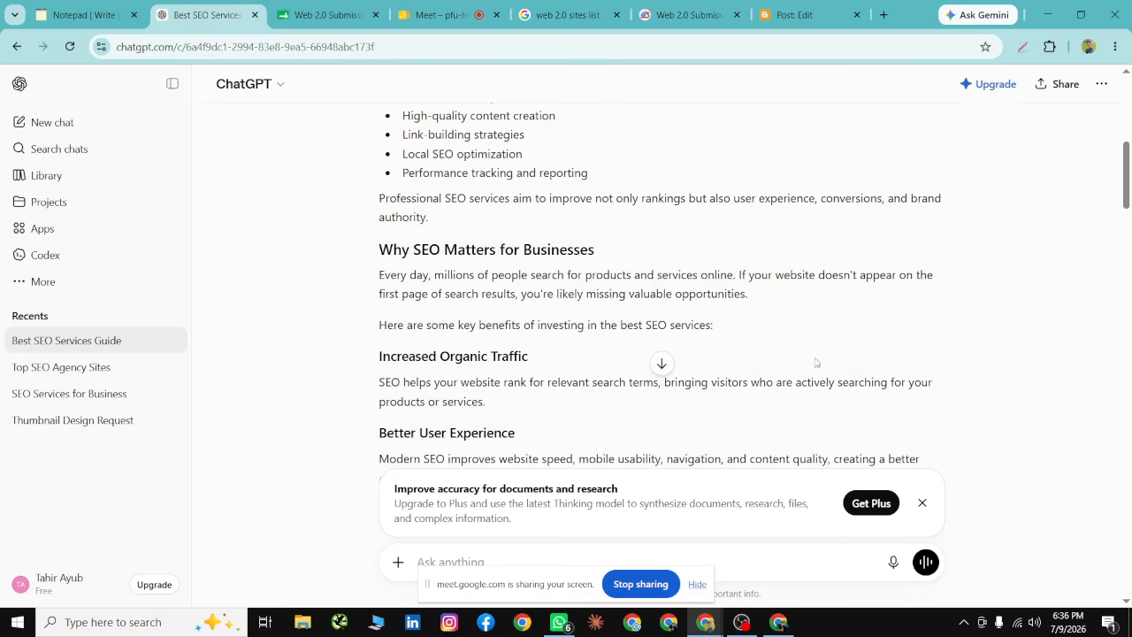
scroll(734, 340, down, 15)
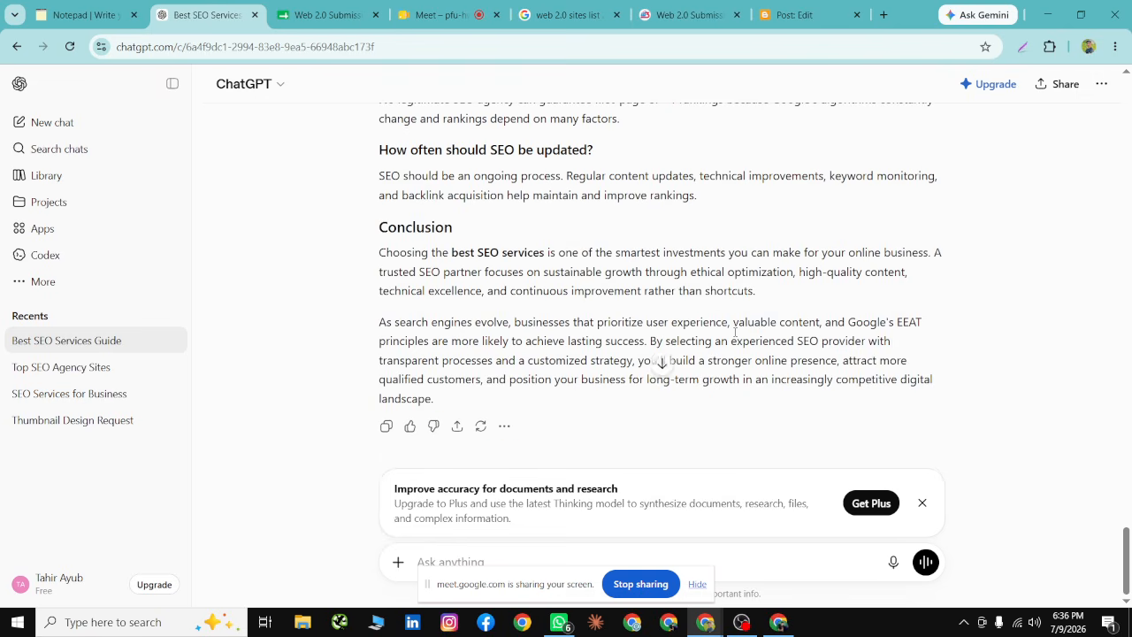
click(387, 429)
click(795, 14)
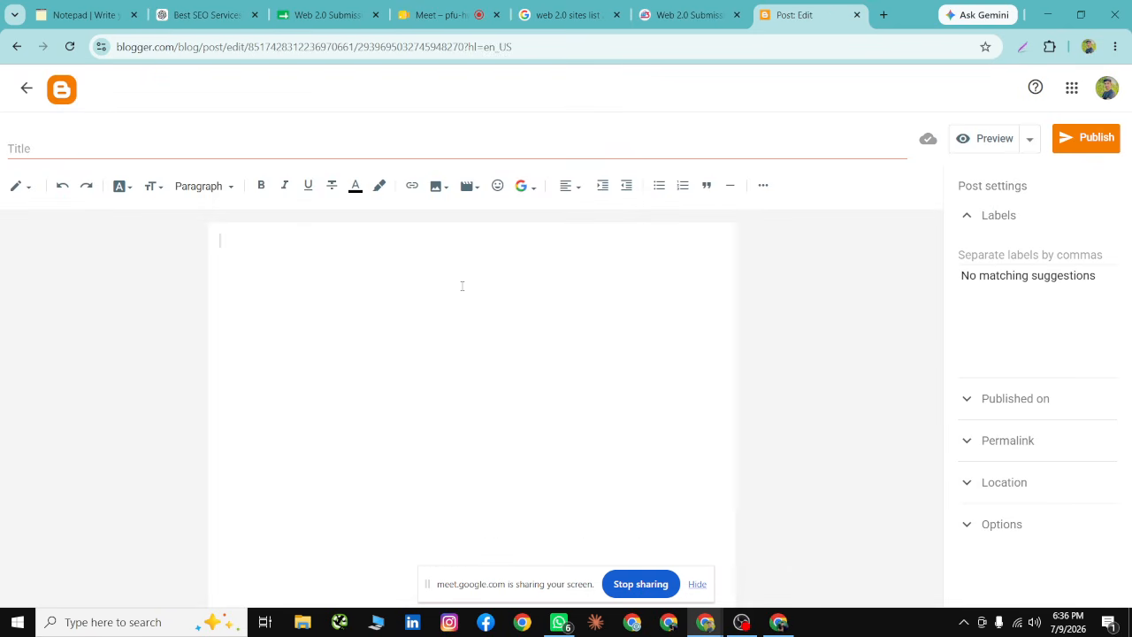
click(462, 286)
key(ctrl+v)
scroll(381, 305, up, 15)
scroll(381, 305, up, 10)
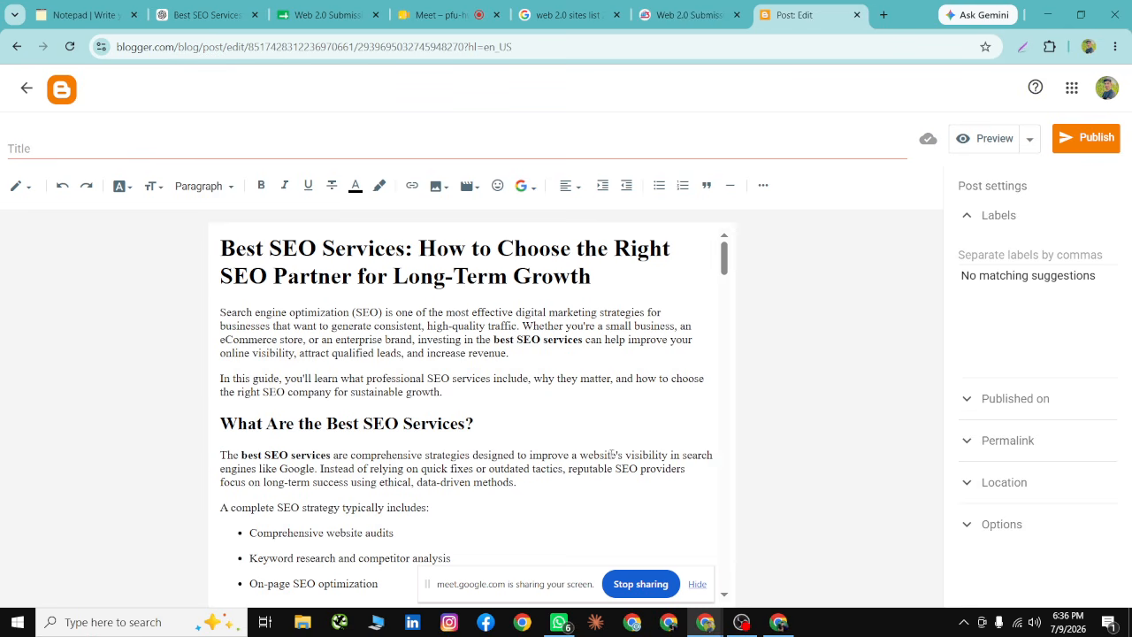
Step: Bold 'best SEO services', then open boostilio.com in a new tab and select its address
drag(494, 340, 584, 341)
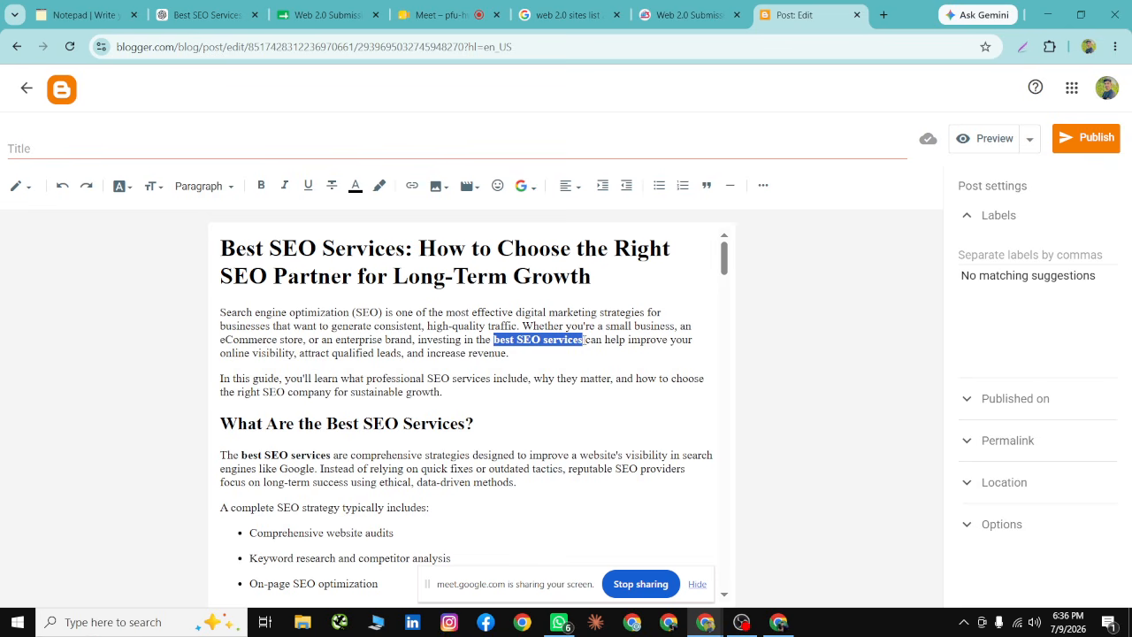
key(ctrl+b)
click(883, 15)
click(816, 38)
text(b)
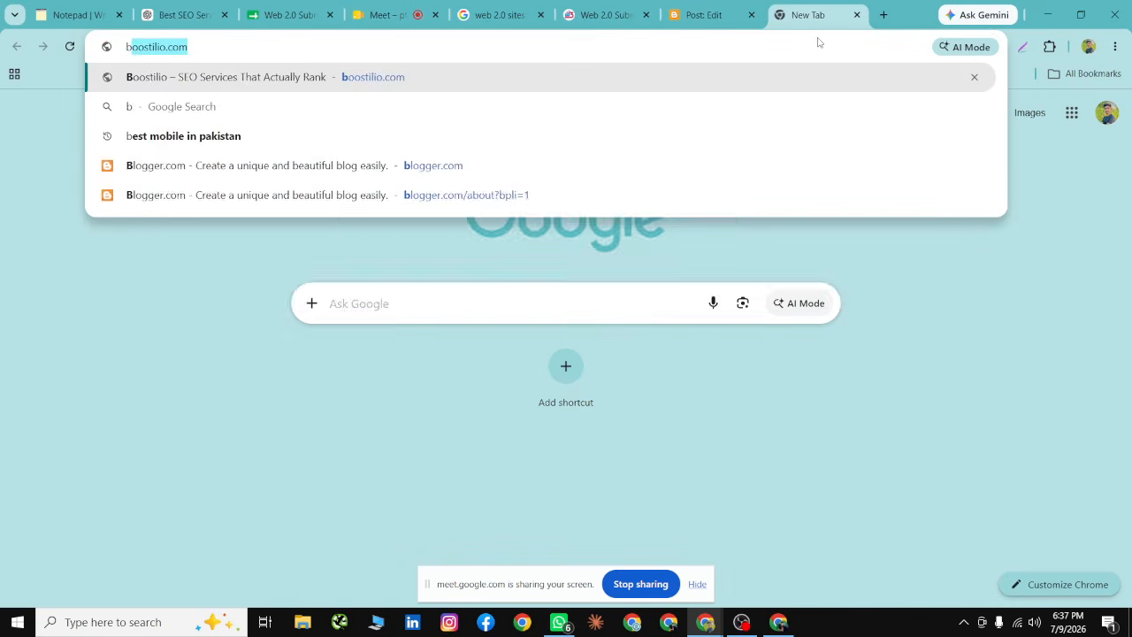
text(oos)
key(Return)
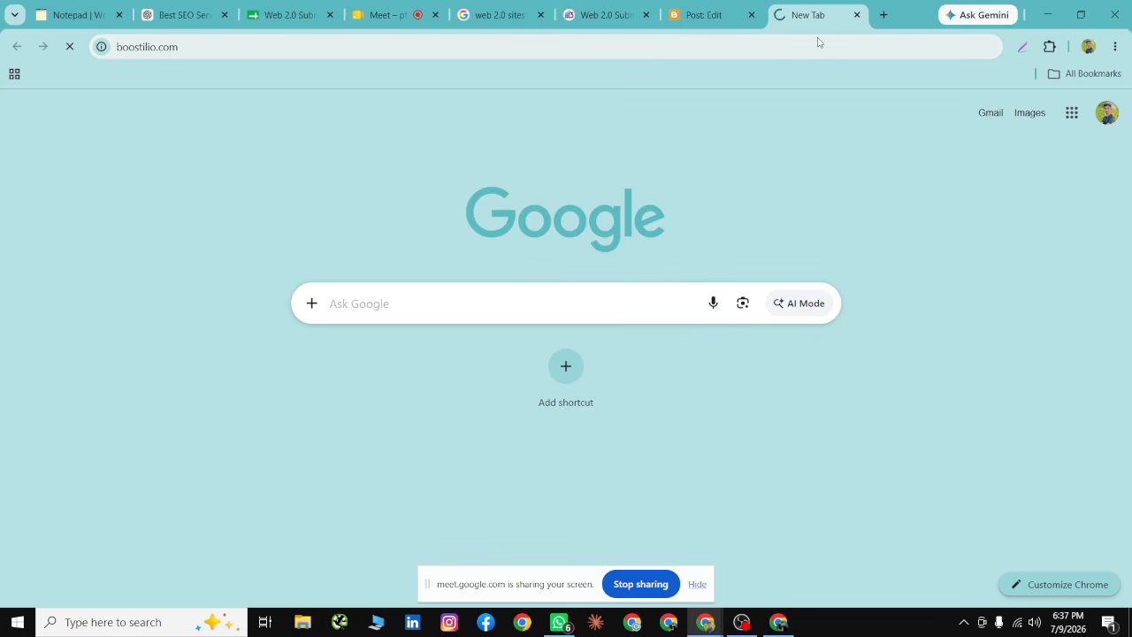
click(753, 43)
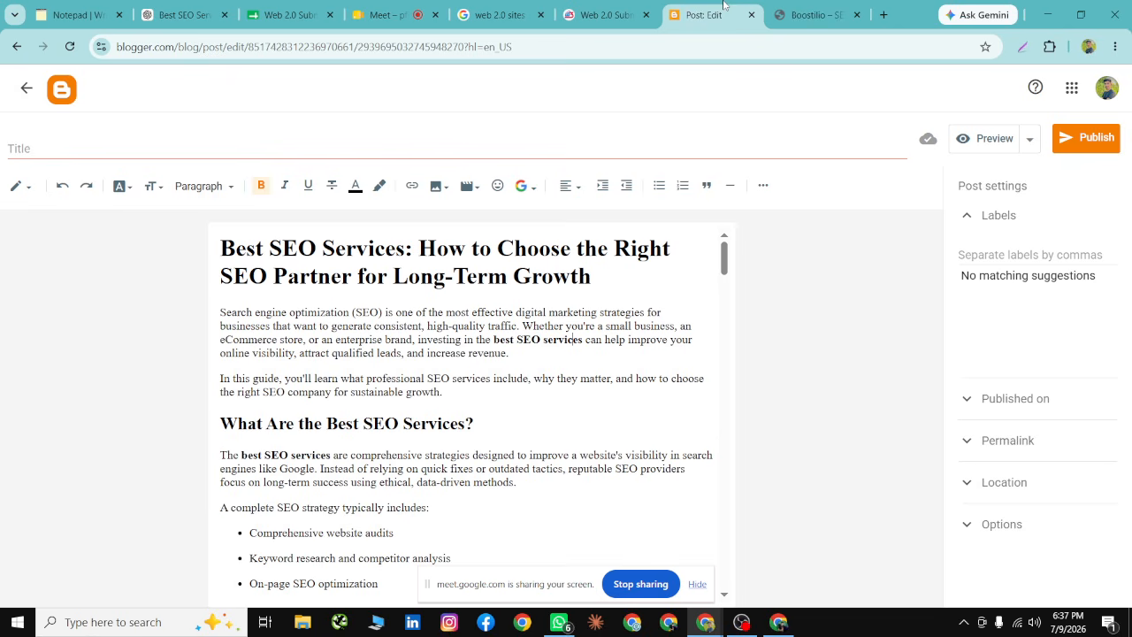
click(704, 14)
drag(493, 338, 583, 339)
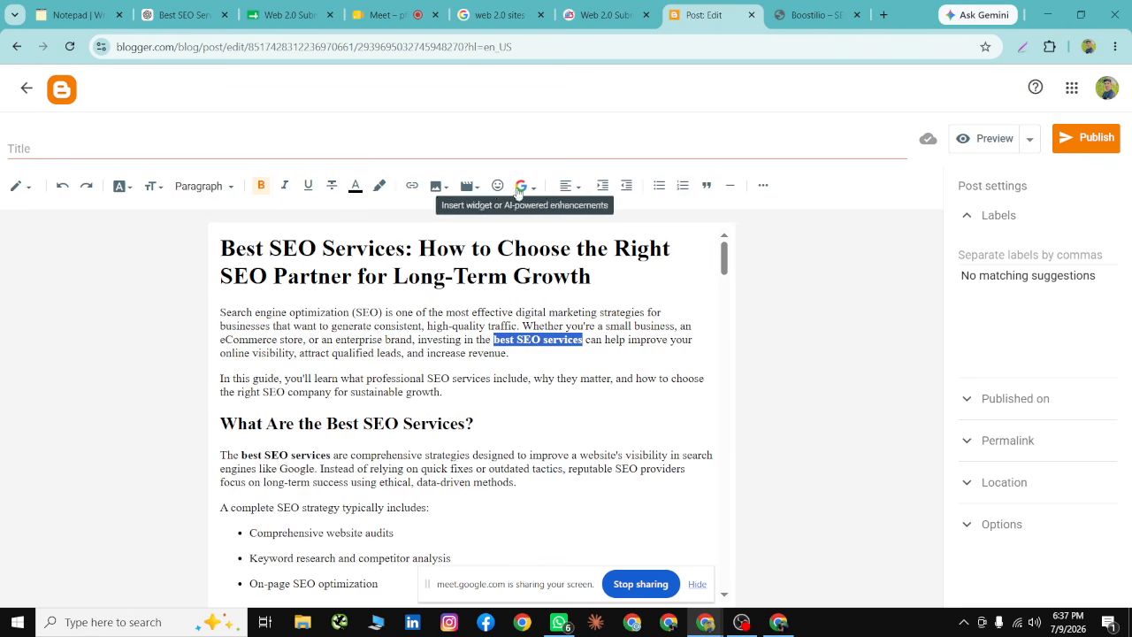
click(414, 189)
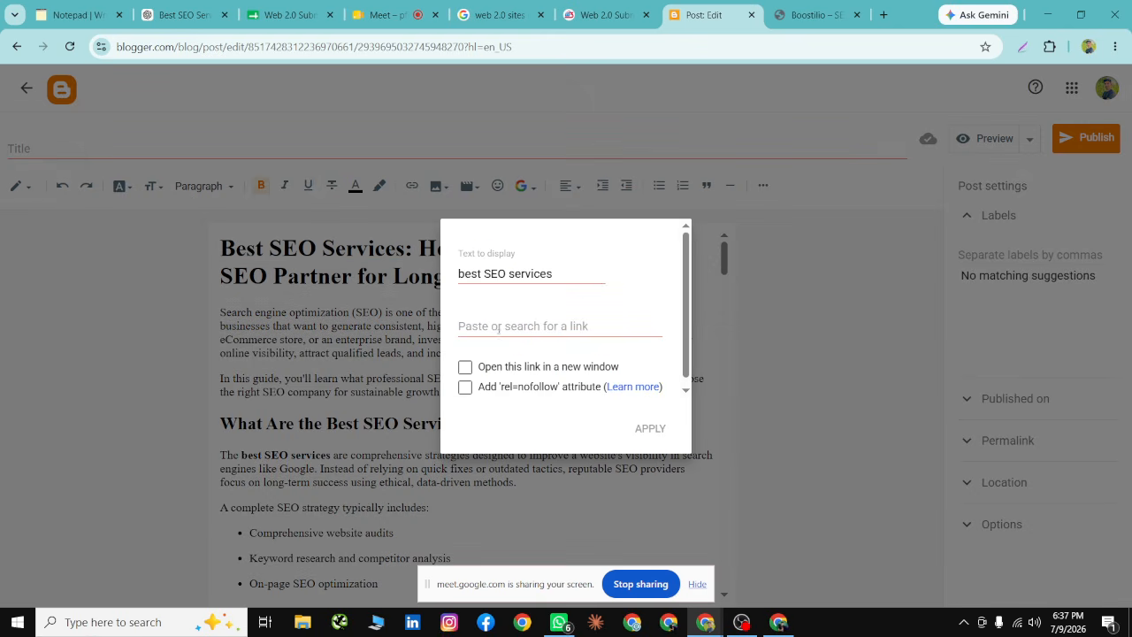
click(505, 273)
triple_click(506, 273)
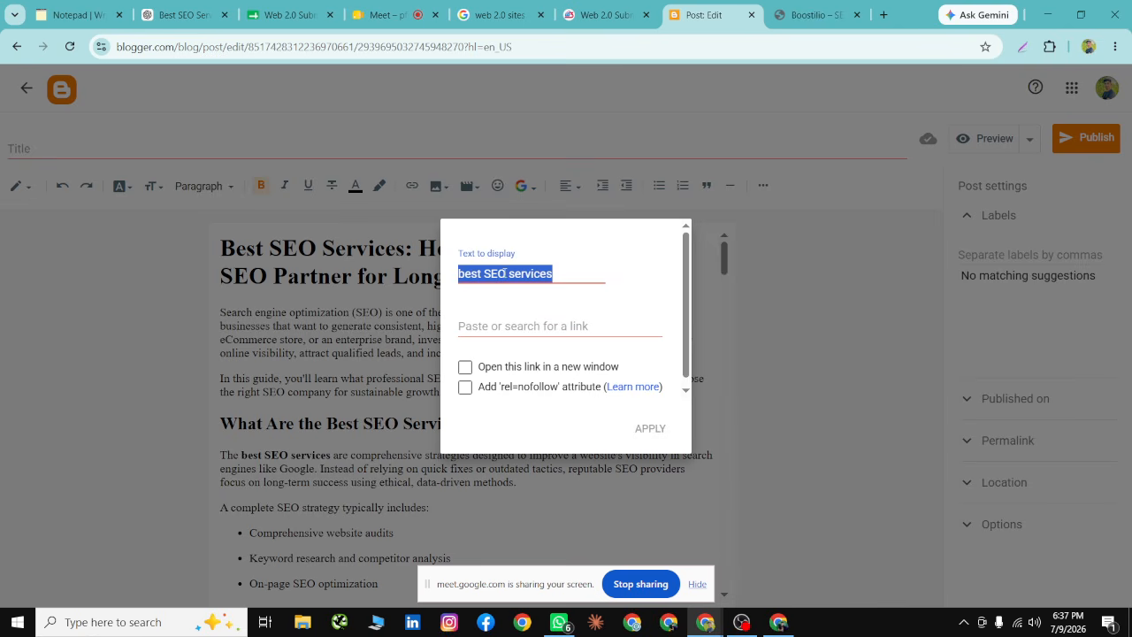
click(487, 322)
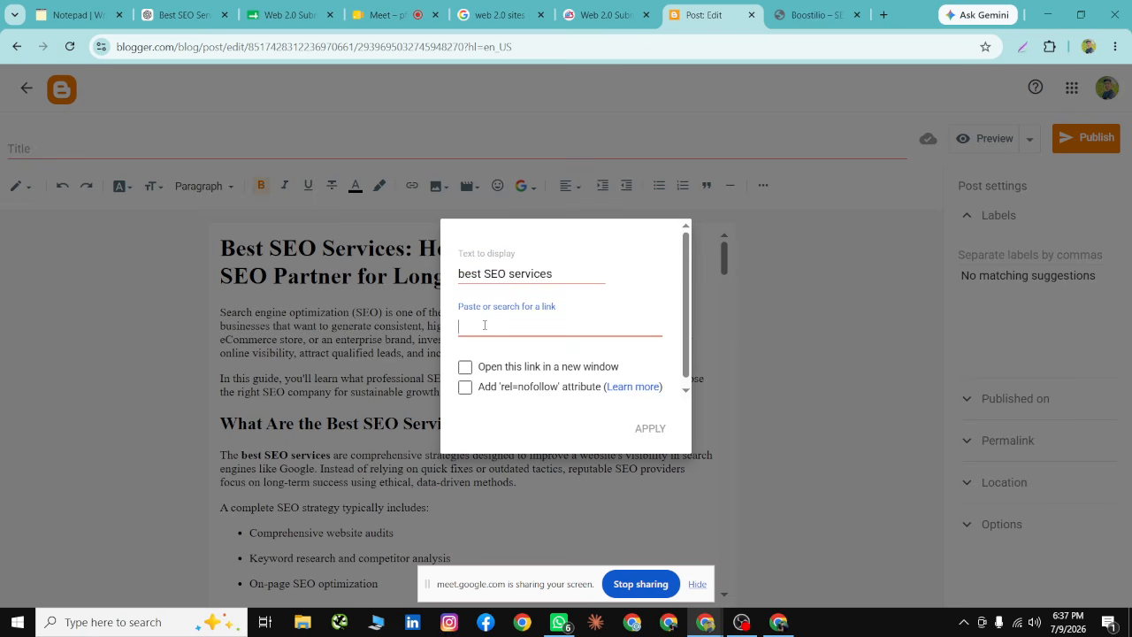
key(ctrl+v)
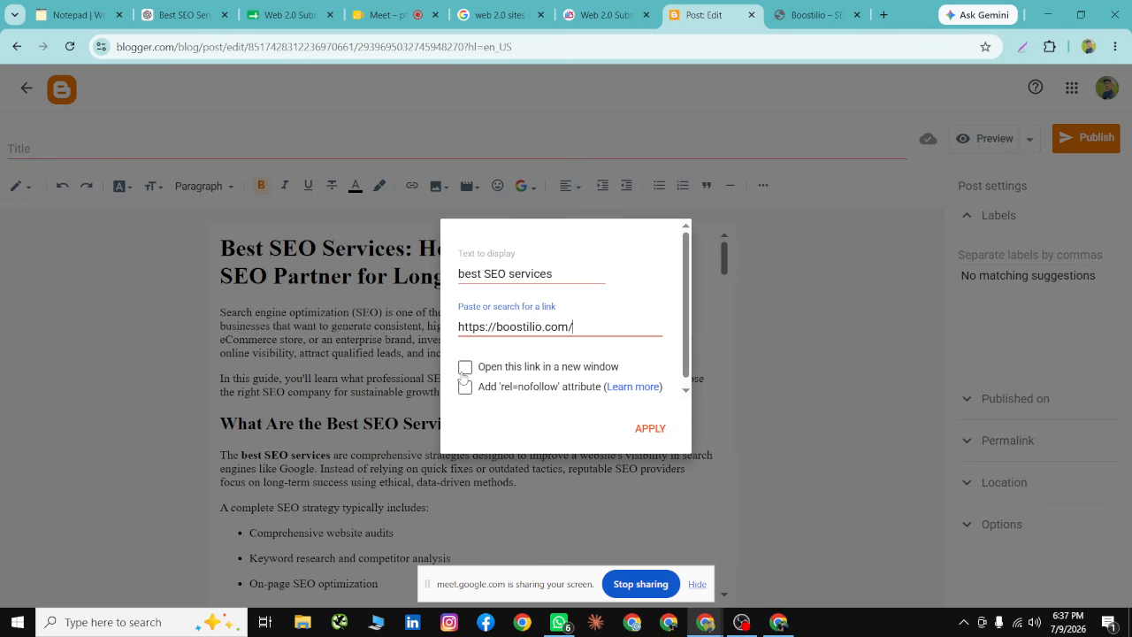
click(464, 370)
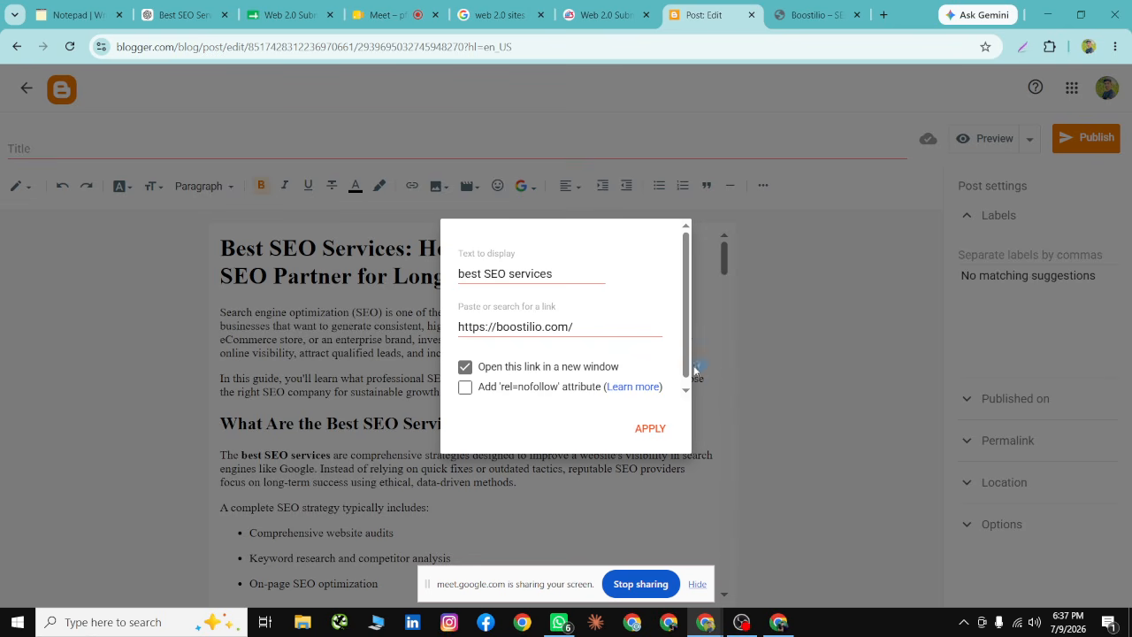
click(651, 430)
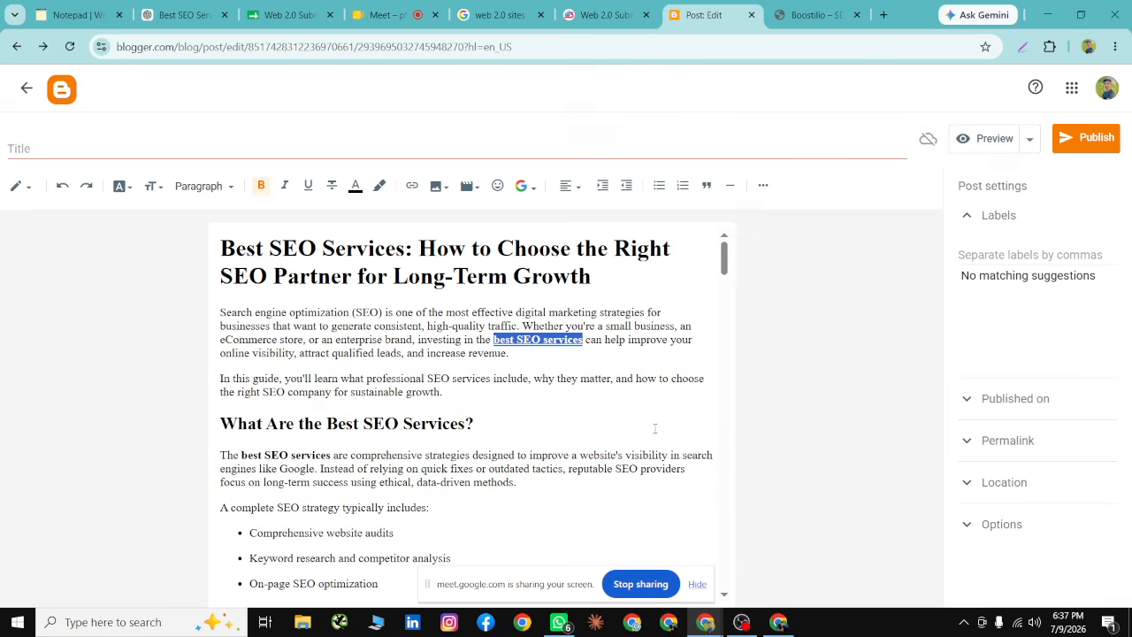
click(624, 330)
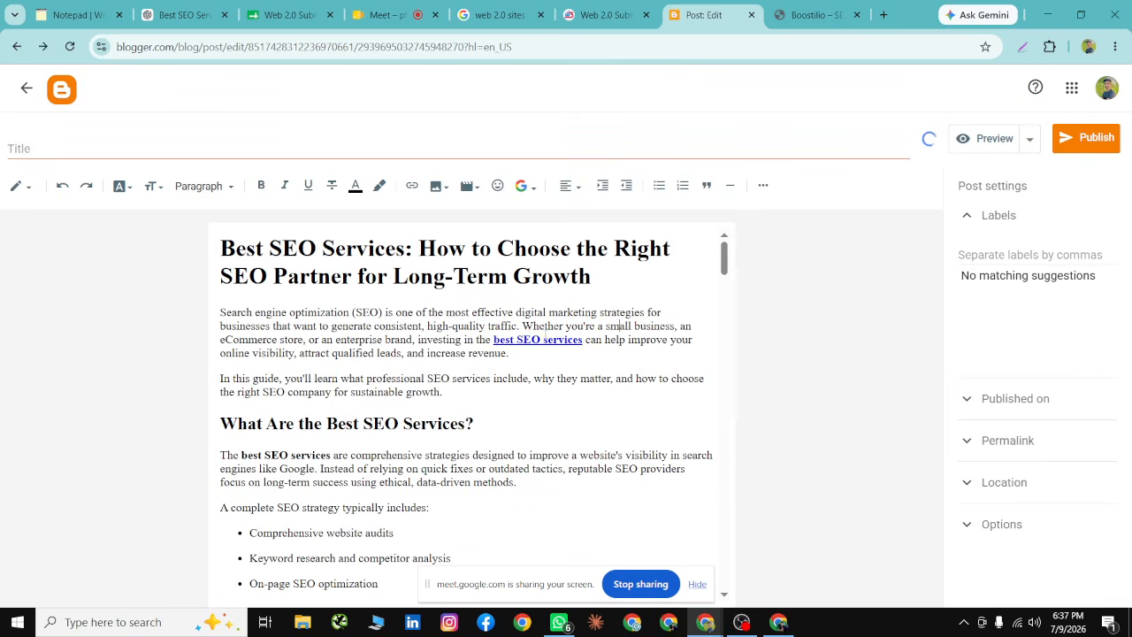
click(538, 339)
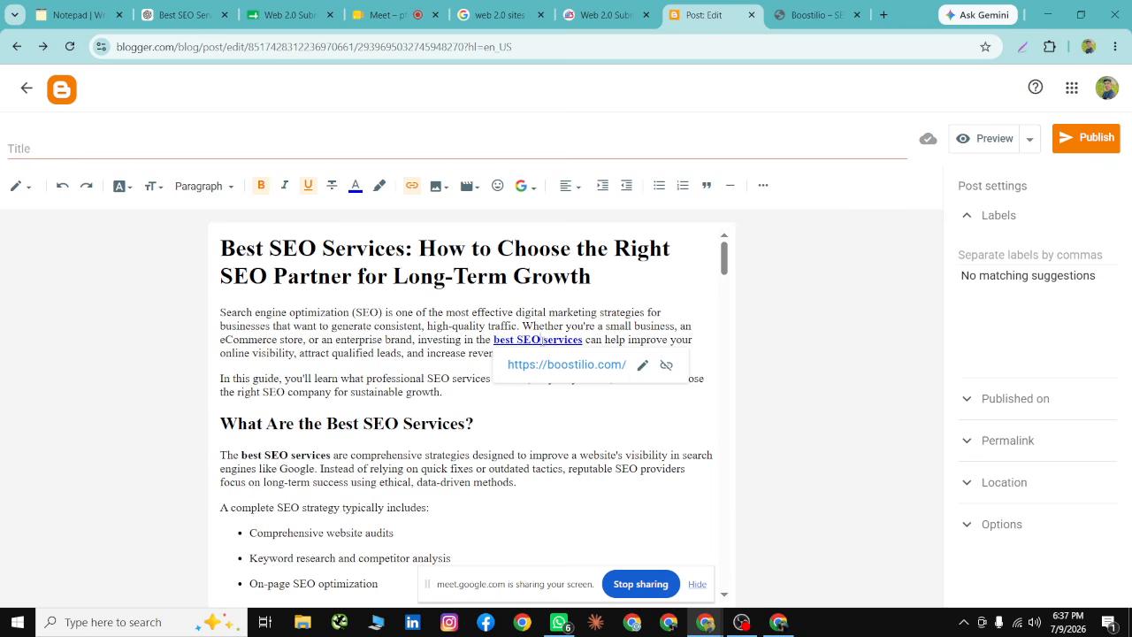
click(433, 326)
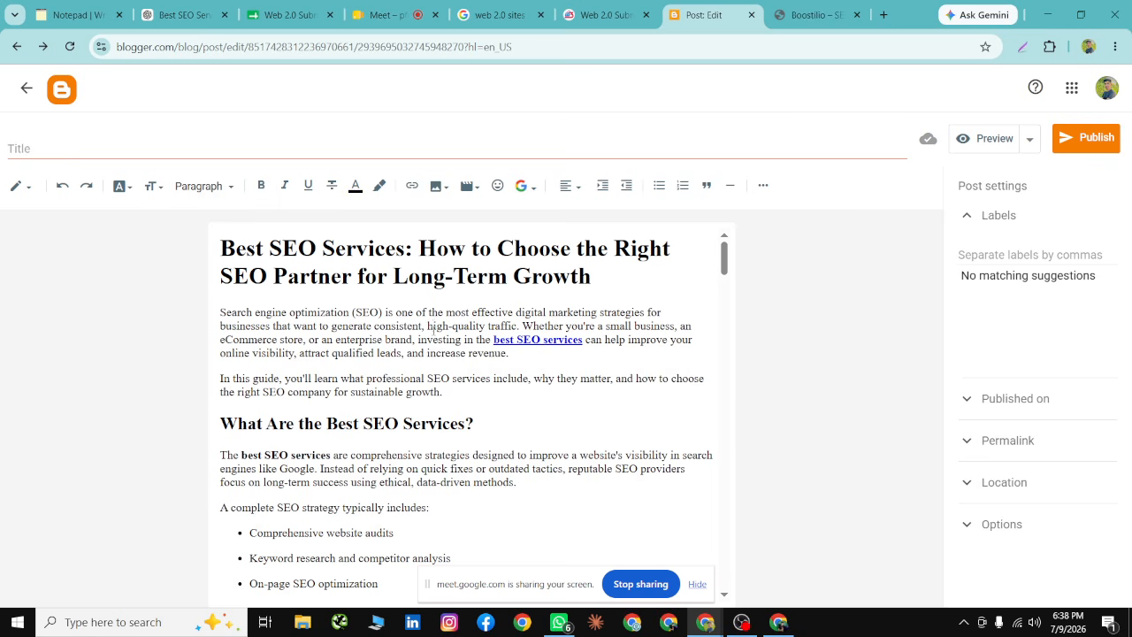
click(389, 16)
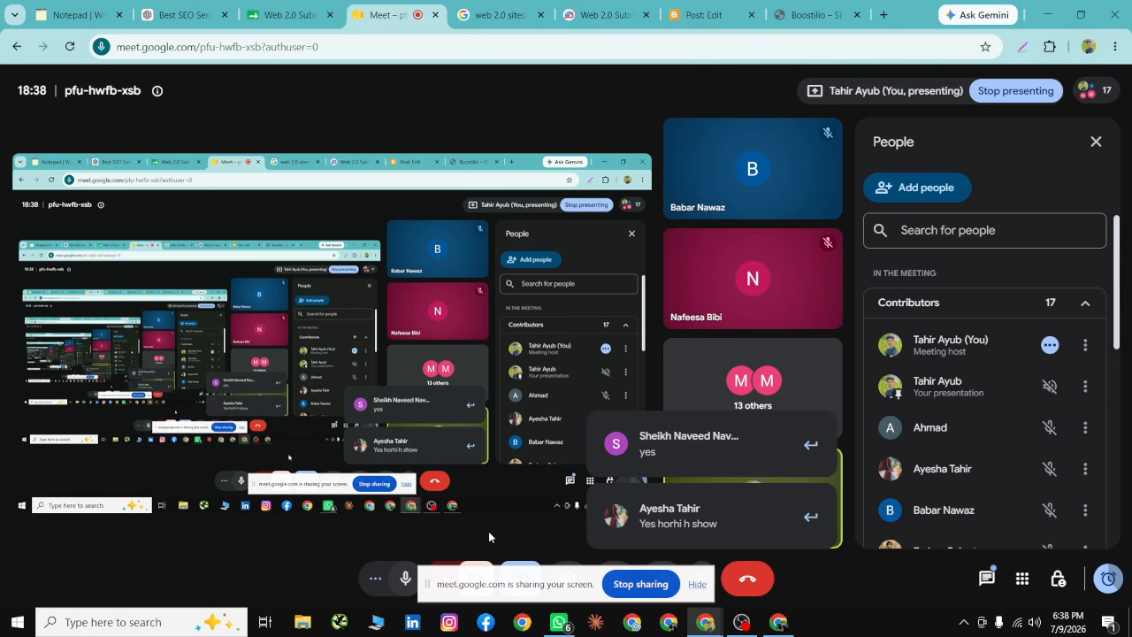
click(707, 15)
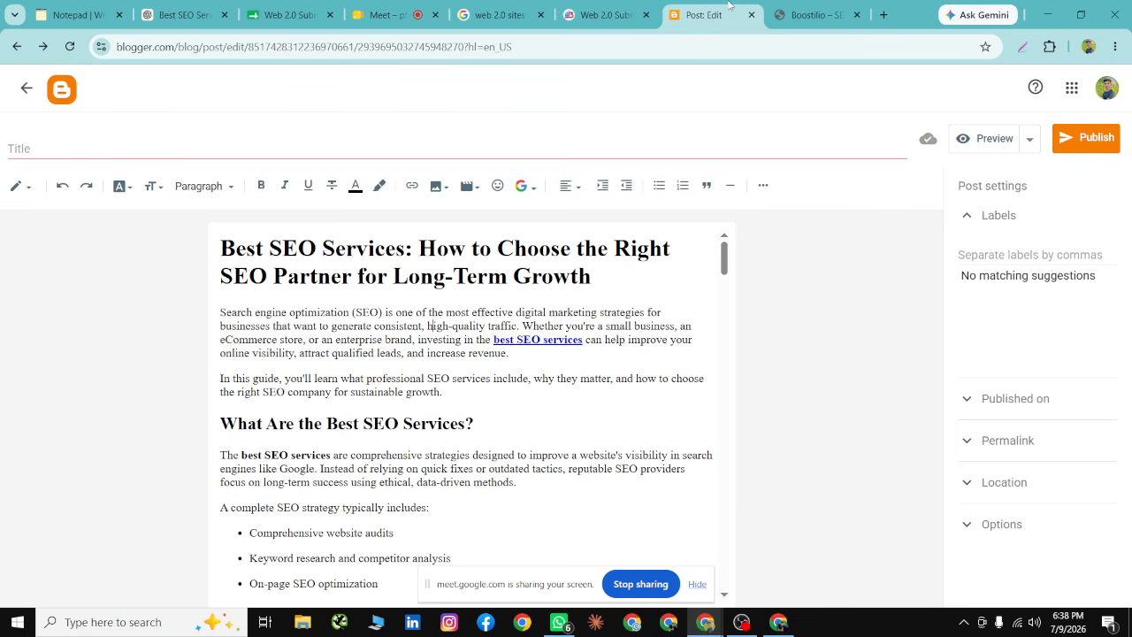
click(539, 343)
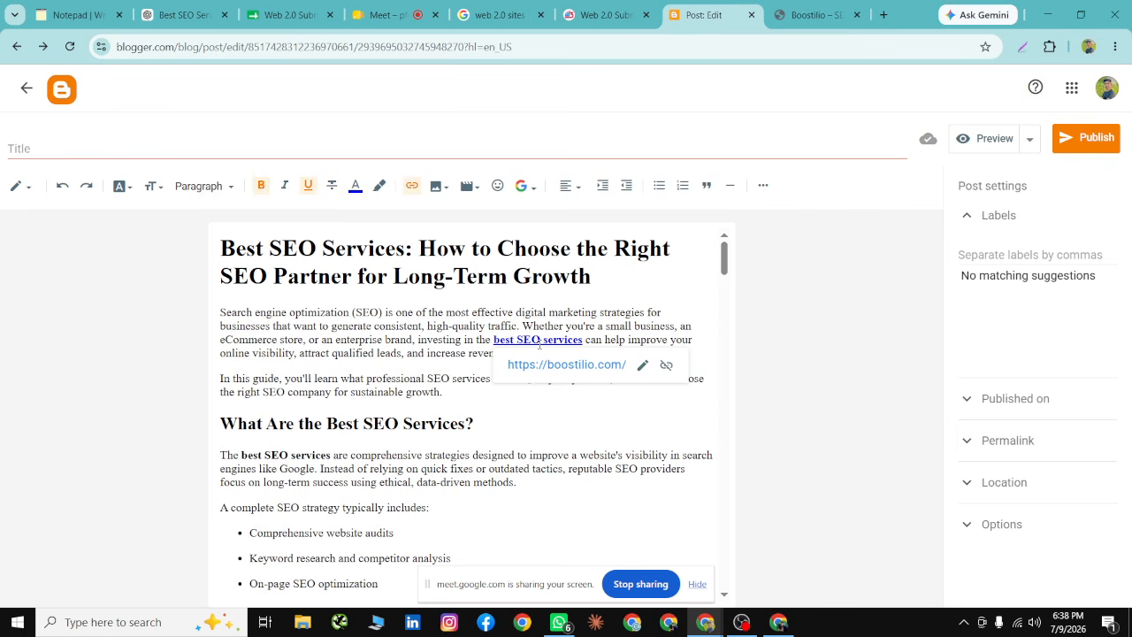
click(602, 340)
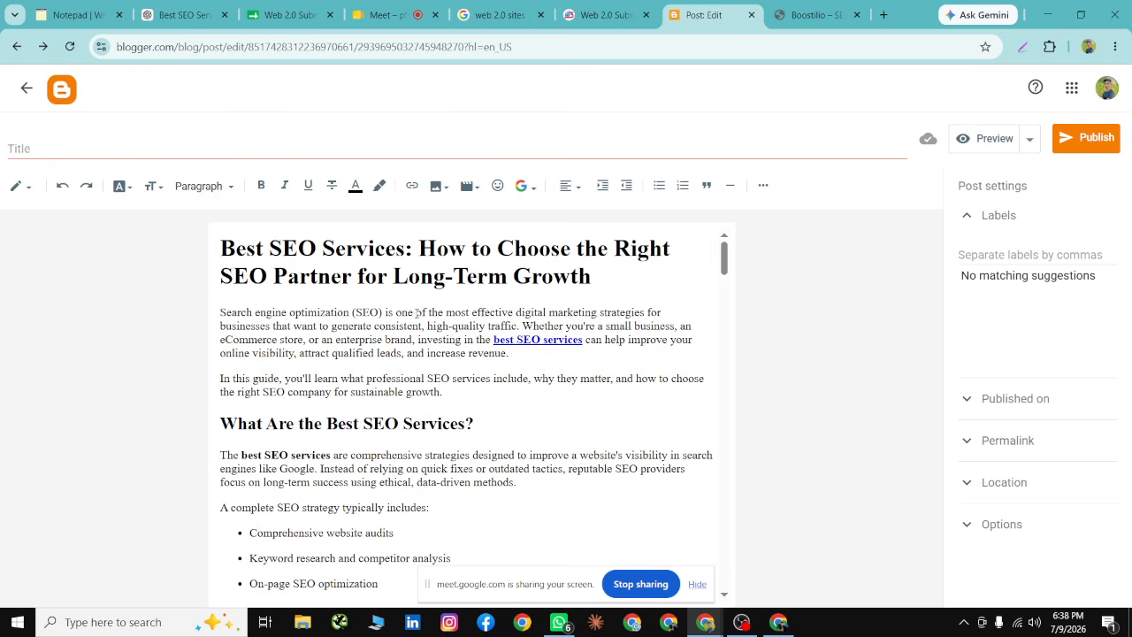
scroll(421, 369, down, 2)
scroll(421, 370, up, 2)
click(567, 340)
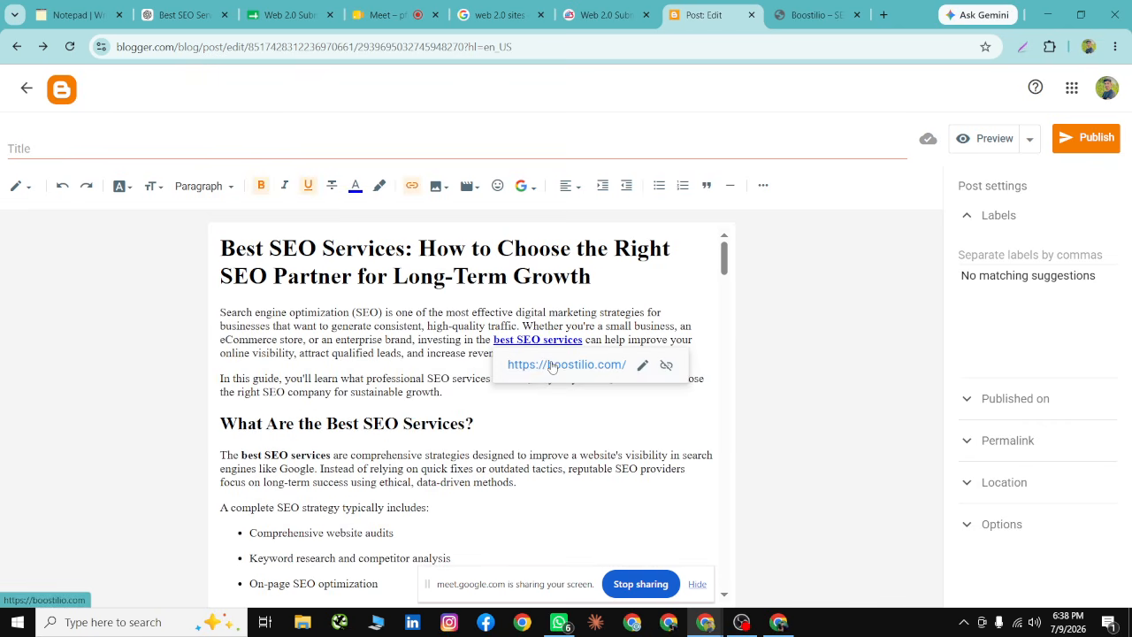
click(420, 327)
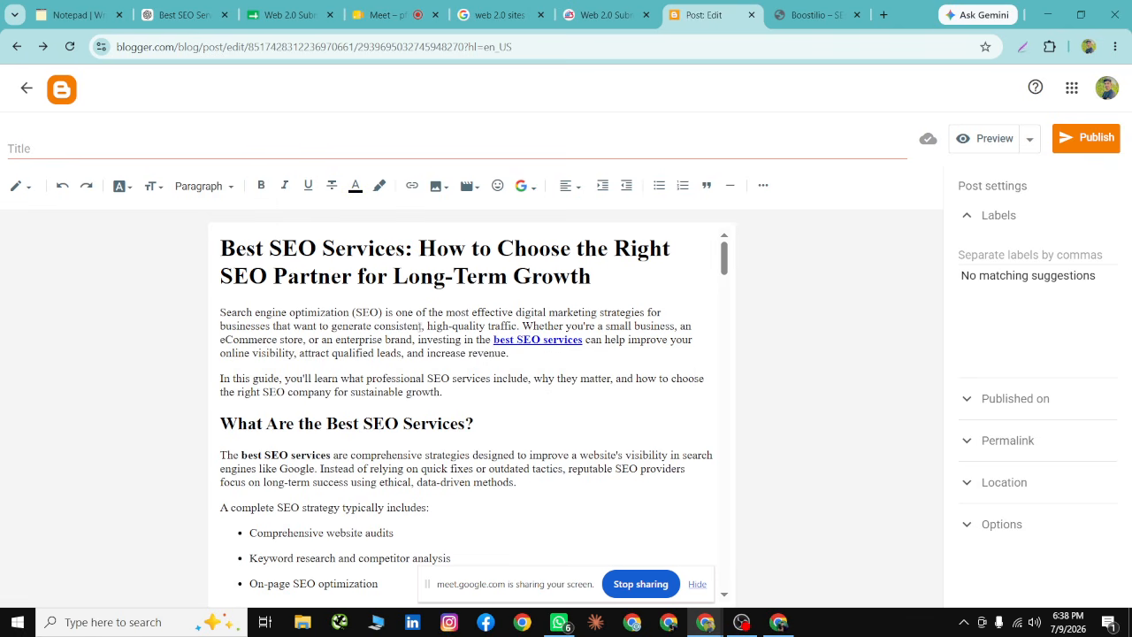
click(426, 353)
scroll(443, 401, down, 4)
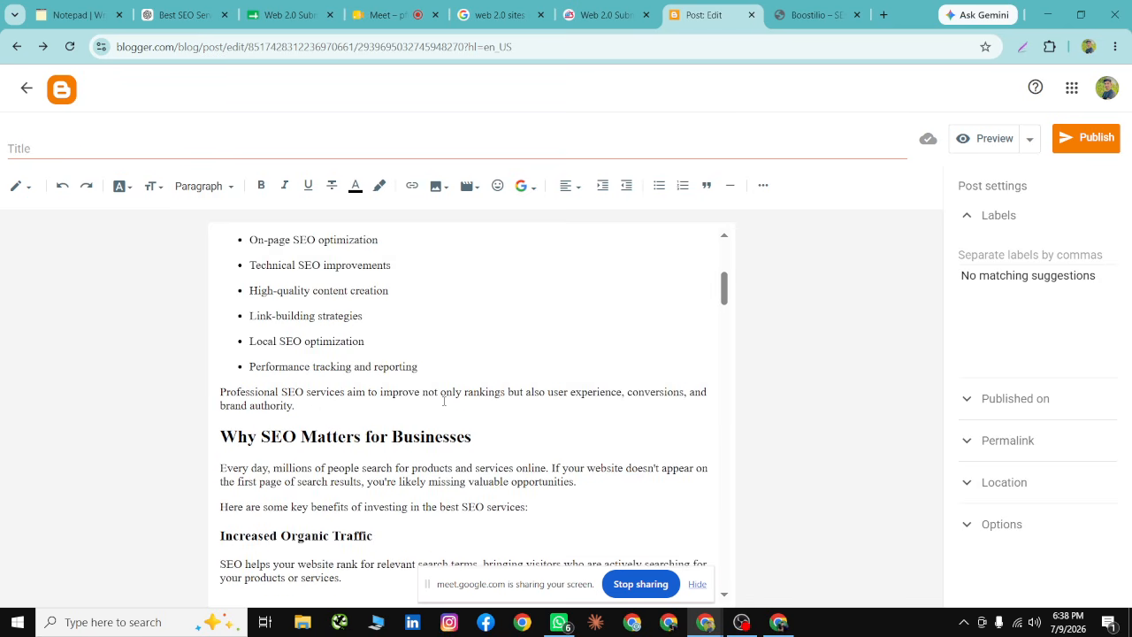
scroll(443, 400, up, 4)
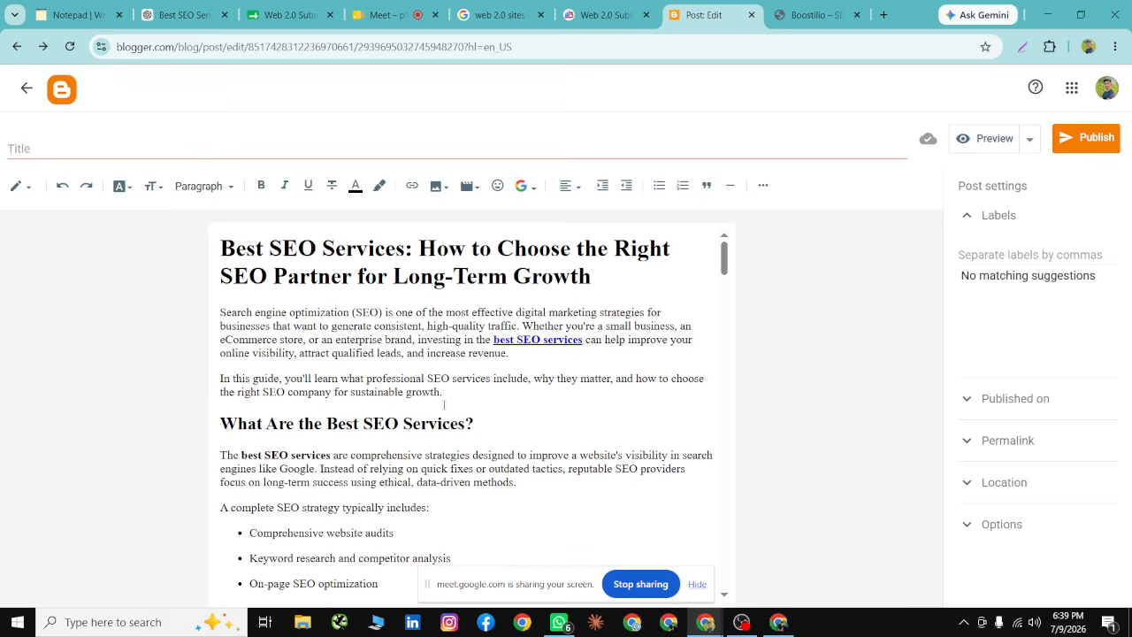
scroll(444, 405, down, 2)
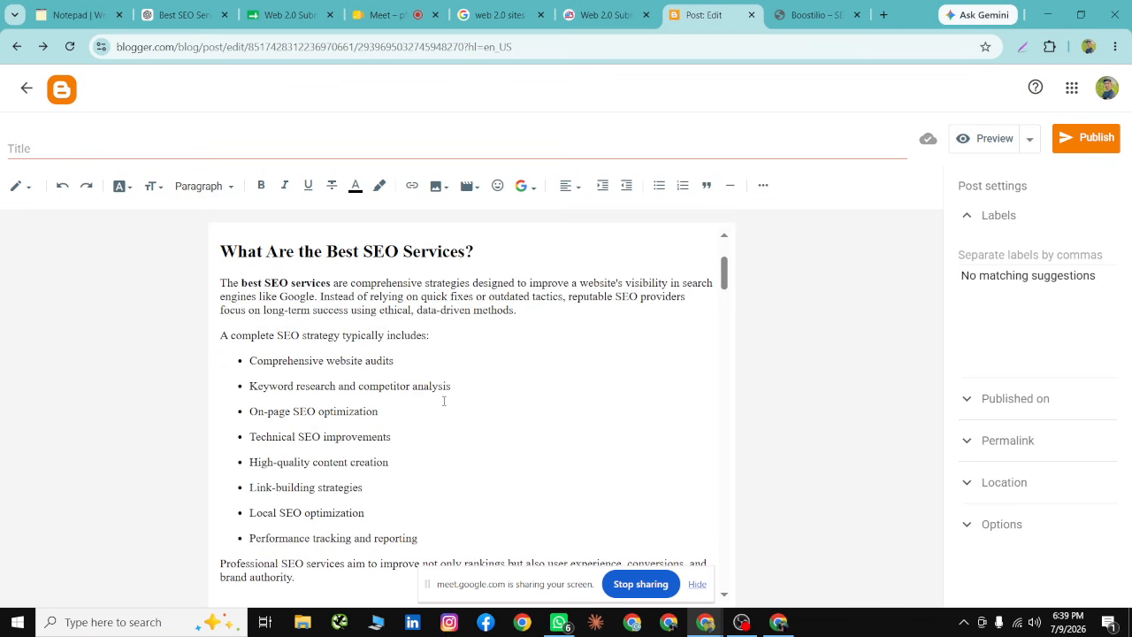
click(331, 285)
Step: Add 'Boostilio' to the 'What Are the Best SEO Services?' heading and try linking it without applying
click(539, 256)
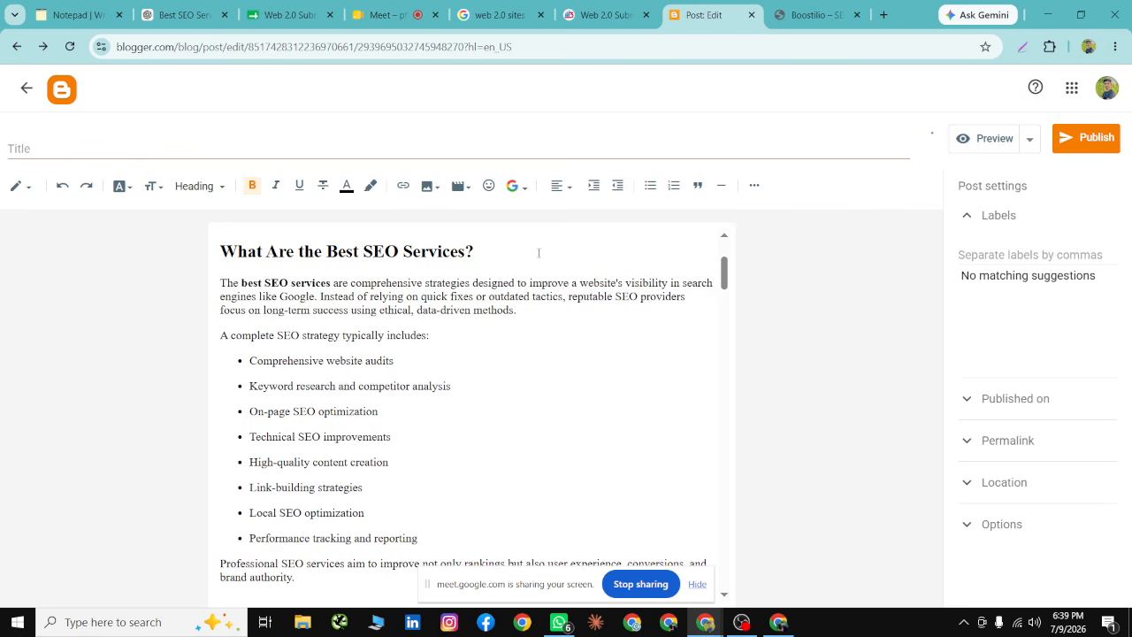
text(Boostilio)
click(479, 252)
drag(479, 252, 548, 255)
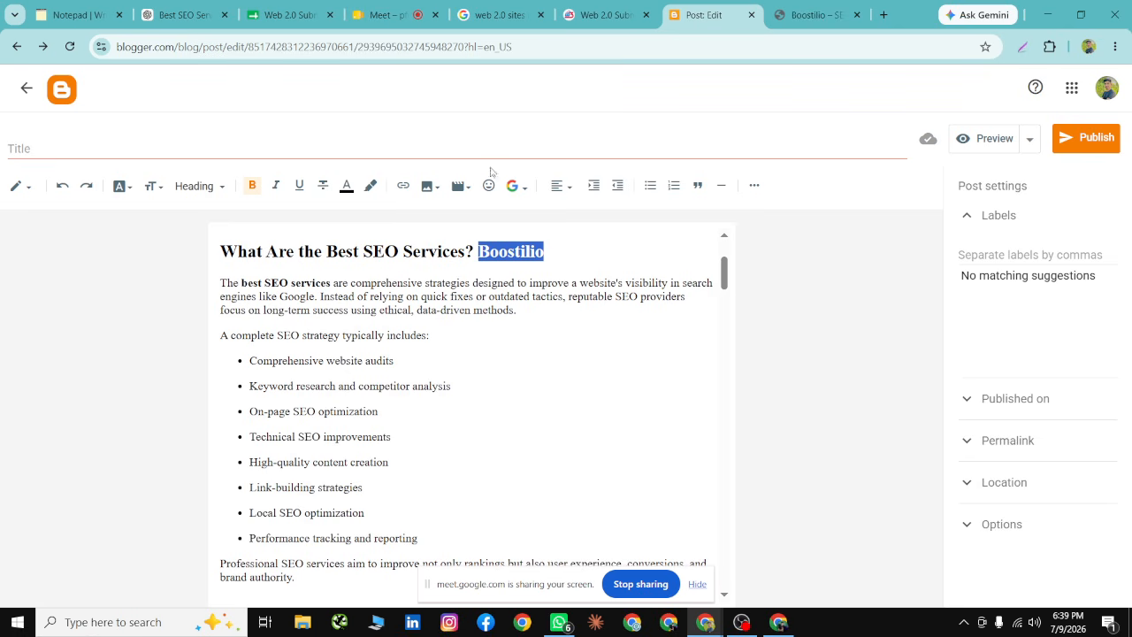
click(402, 186)
click(499, 327)
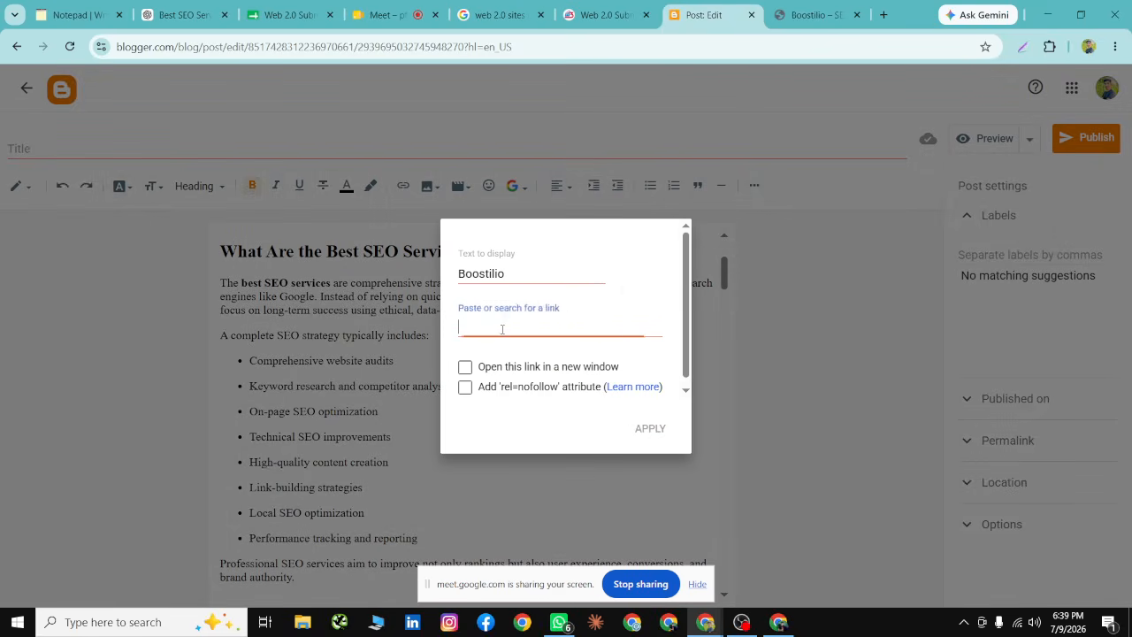
right_click(499, 325)
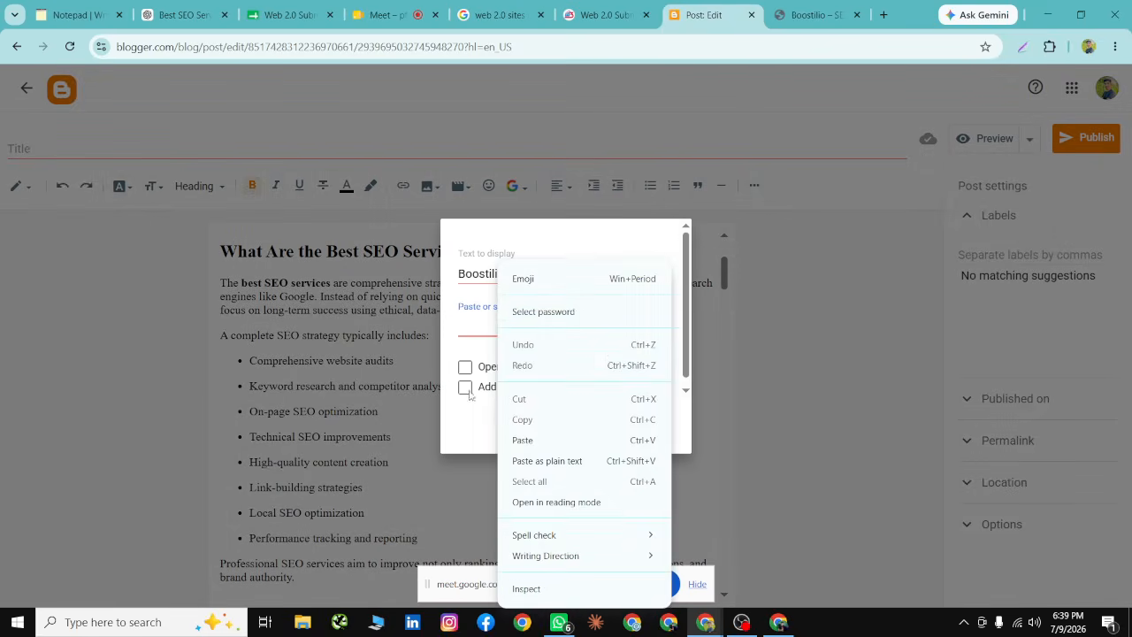
click(520, 439)
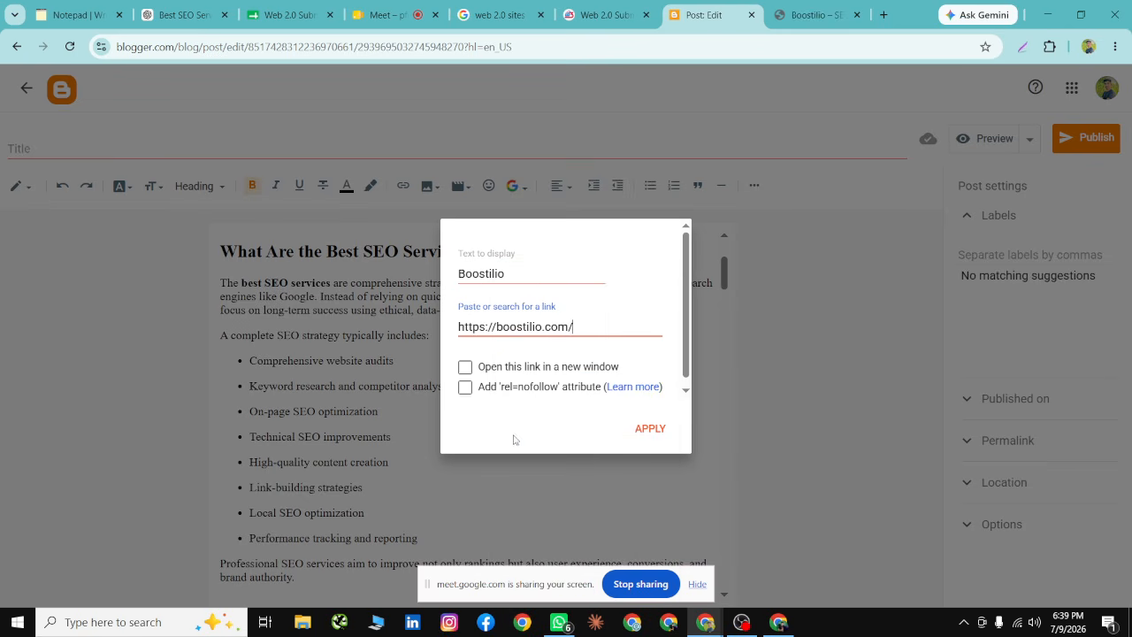
click(723, 412)
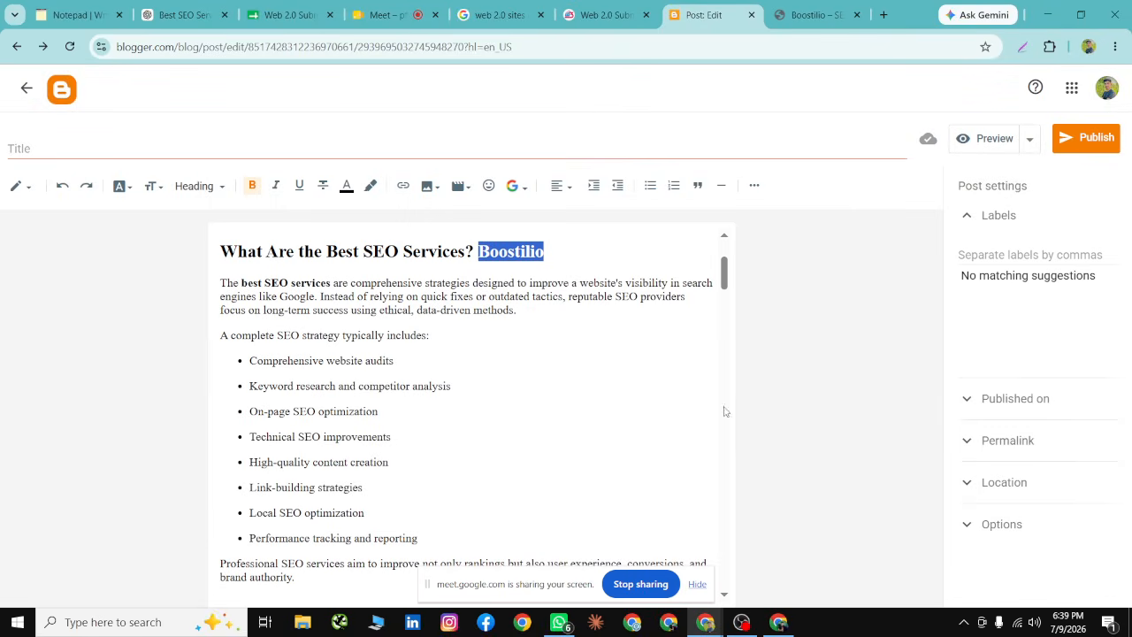
Step: Delete the word Boostilio from the heading again
click(571, 283)
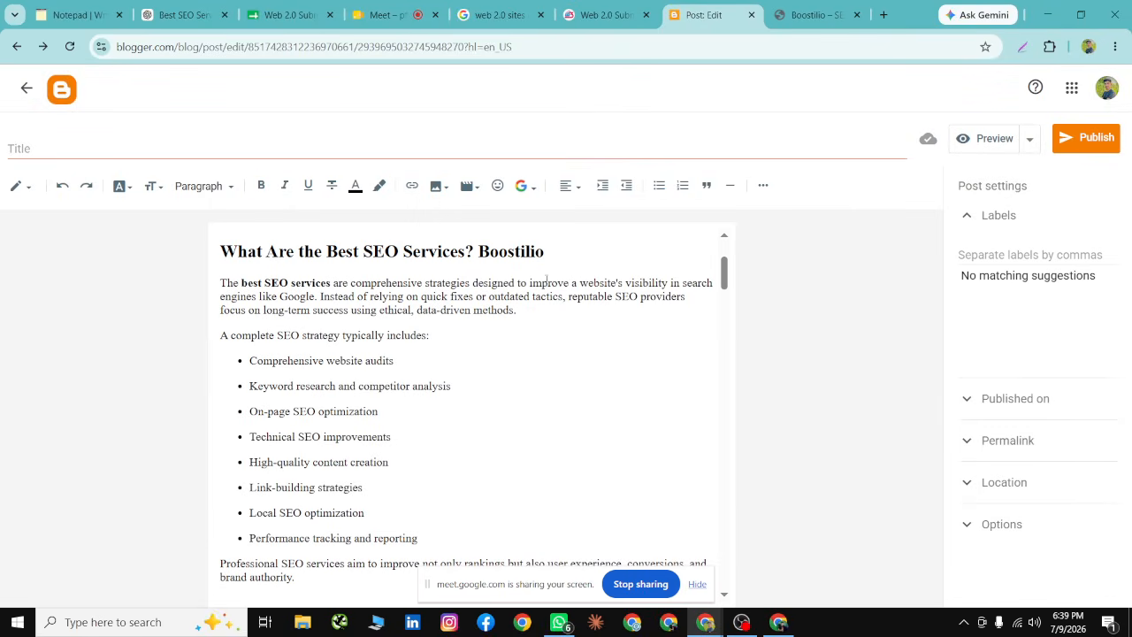
click(507, 252)
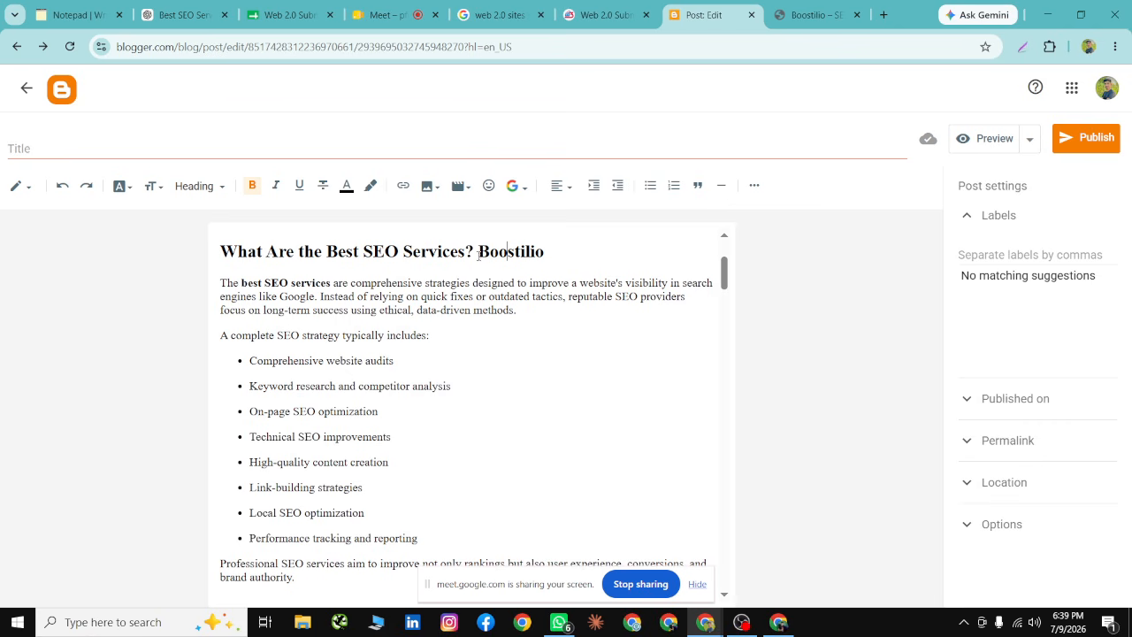
drag(478, 252, 549, 252)
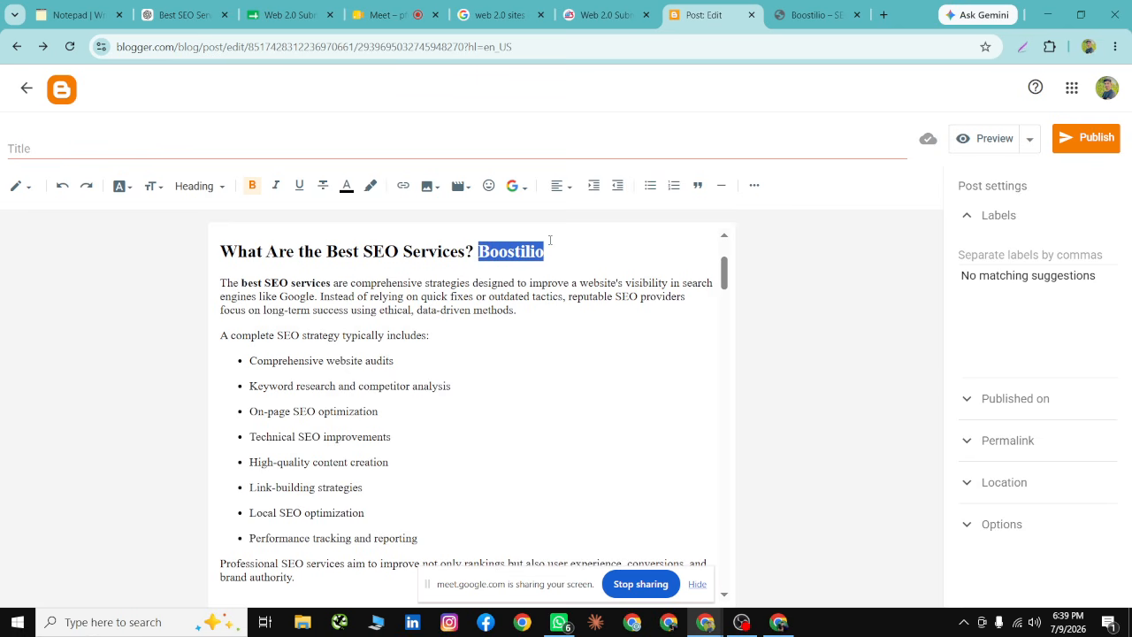
key(BackSpace)
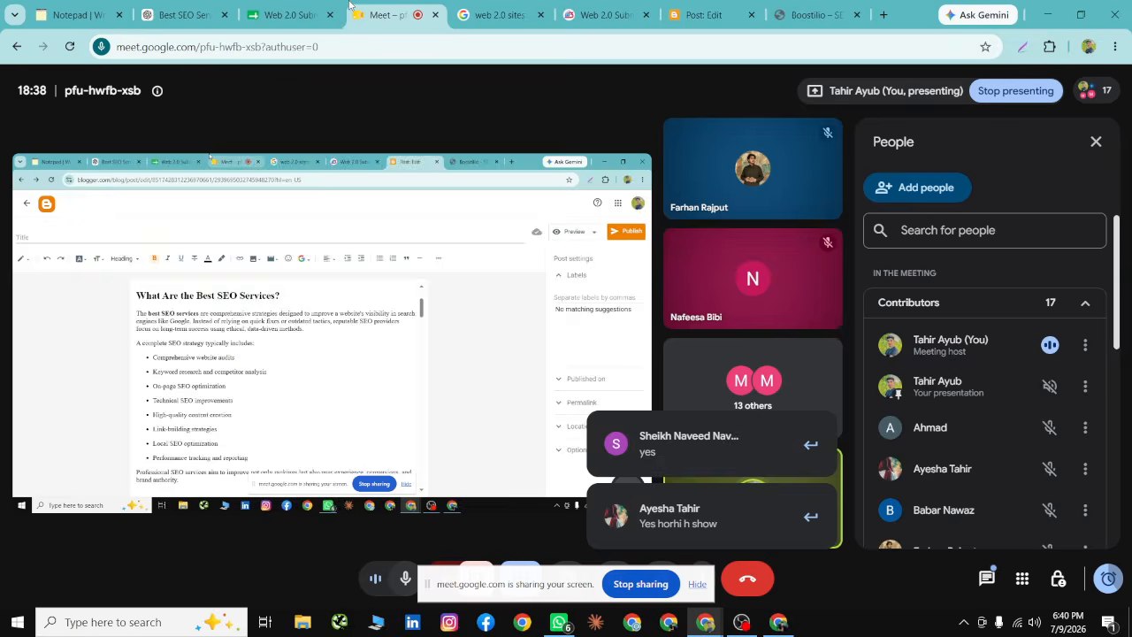
Step: Check the Google Meet participants and chat, then return to the Blogger post editor
click(389, 14)
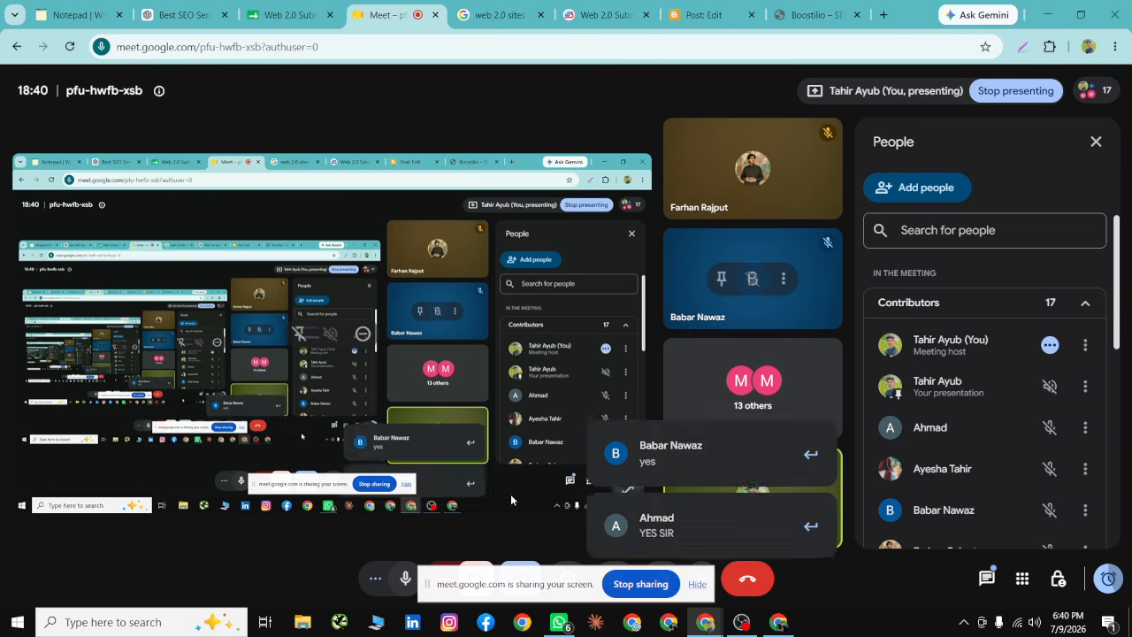
click(737, 4)
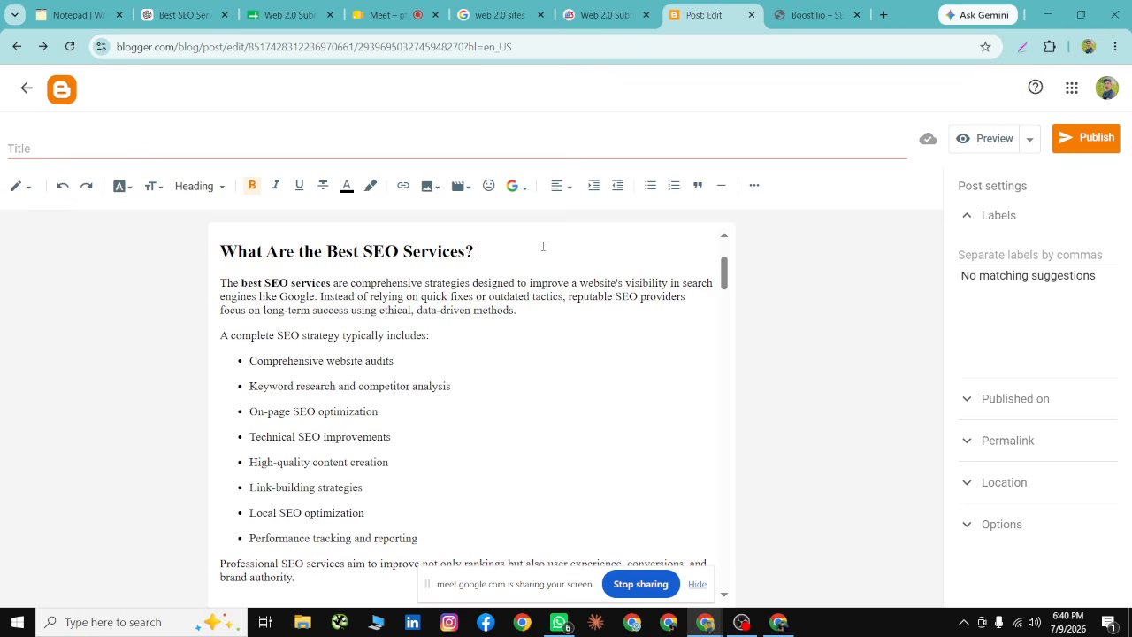
text(boostilio.com)
click(474, 251)
drag(478, 251, 577, 252)
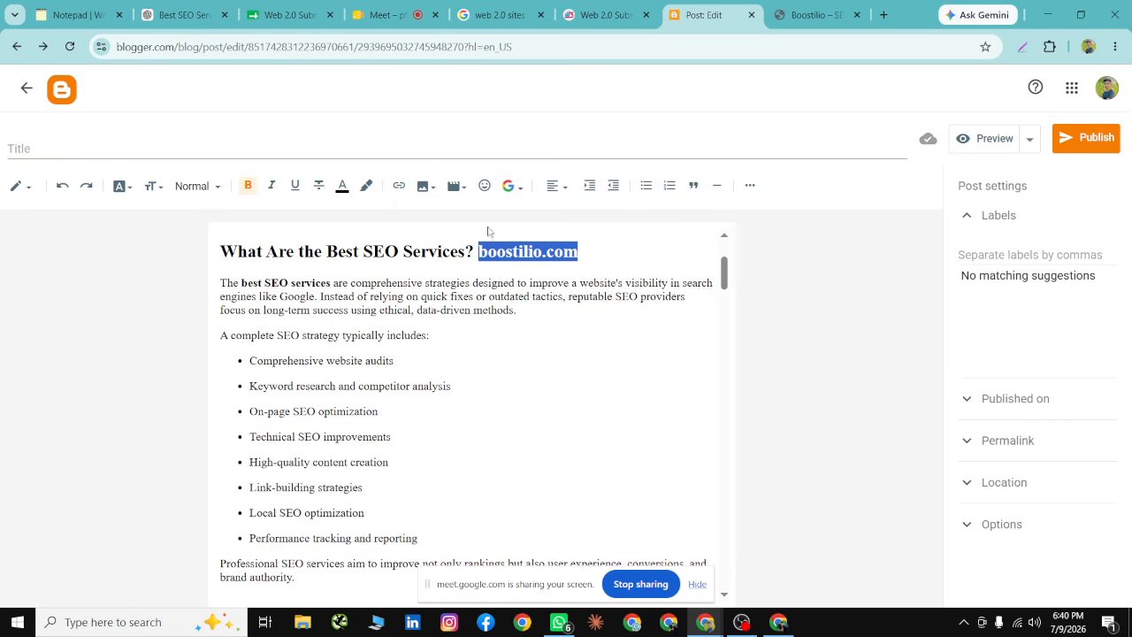
click(398, 187)
click(554, 247)
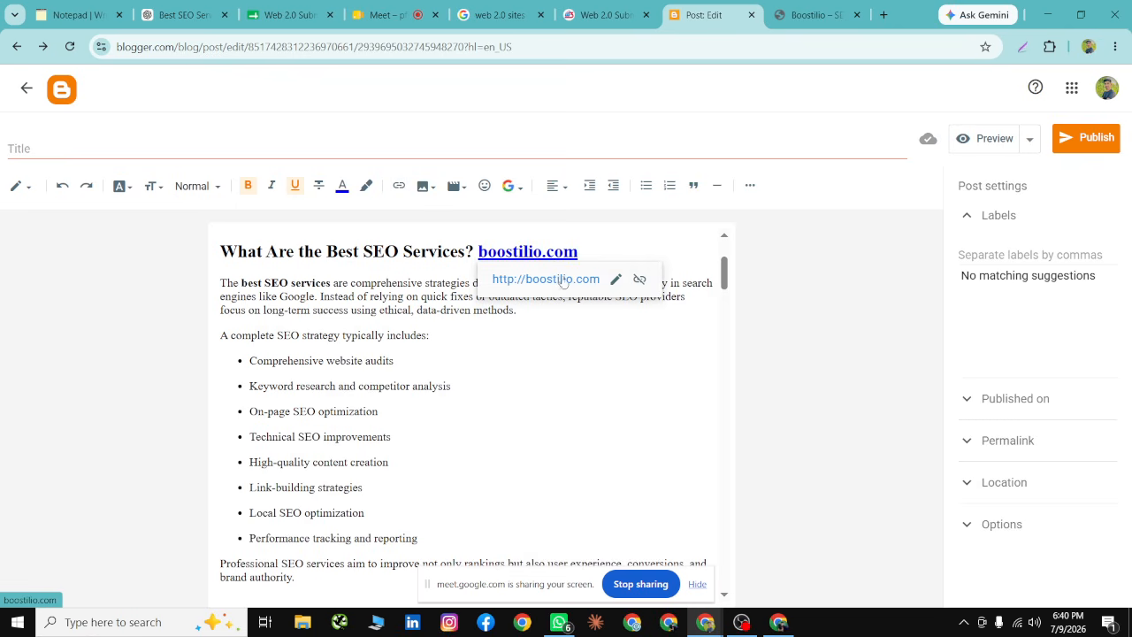
click(450, 252)
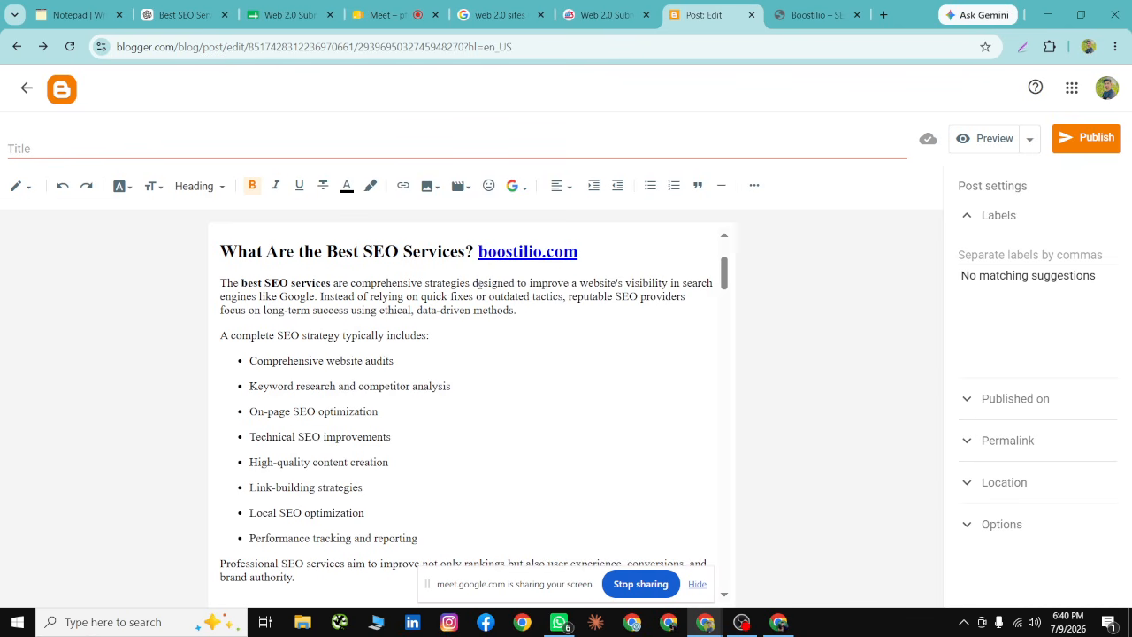
click(475, 295)
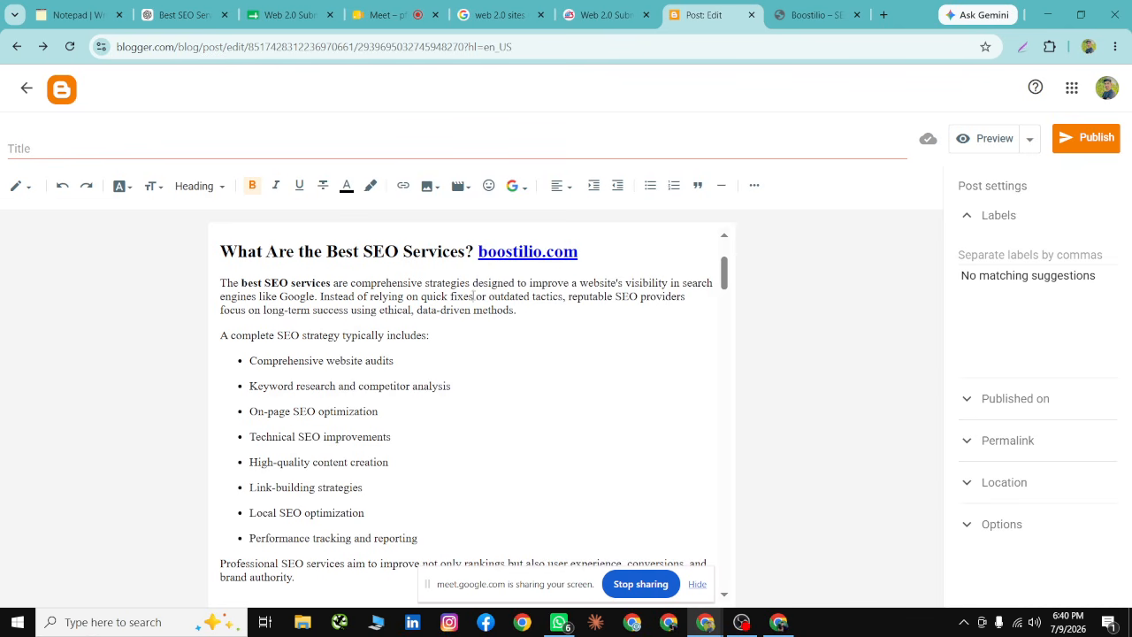
click(496, 252)
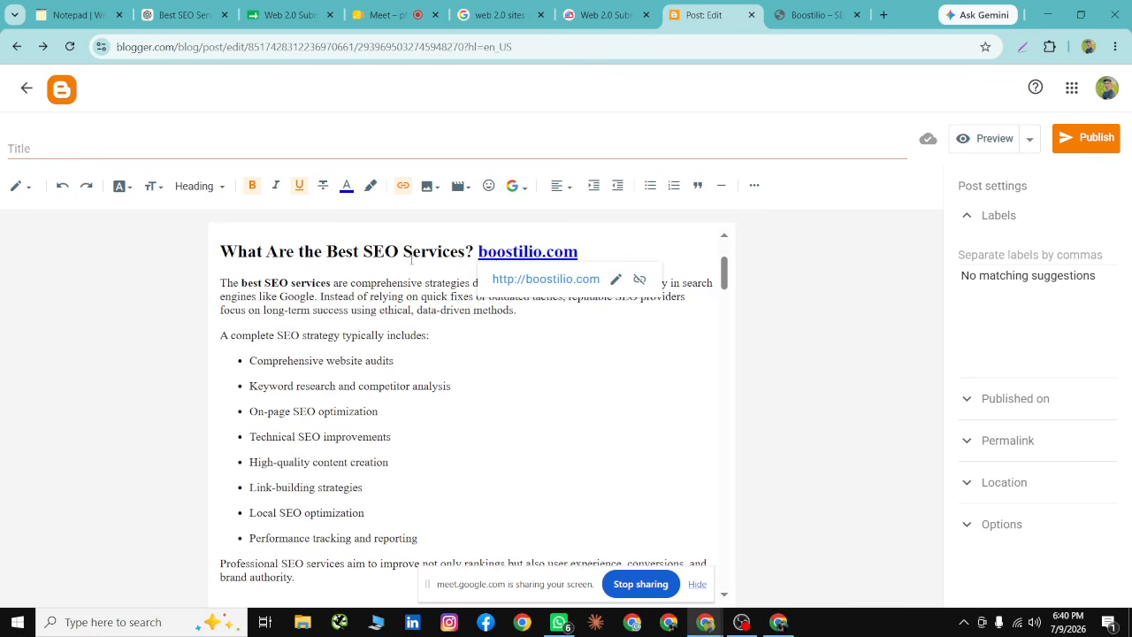
click(416, 279)
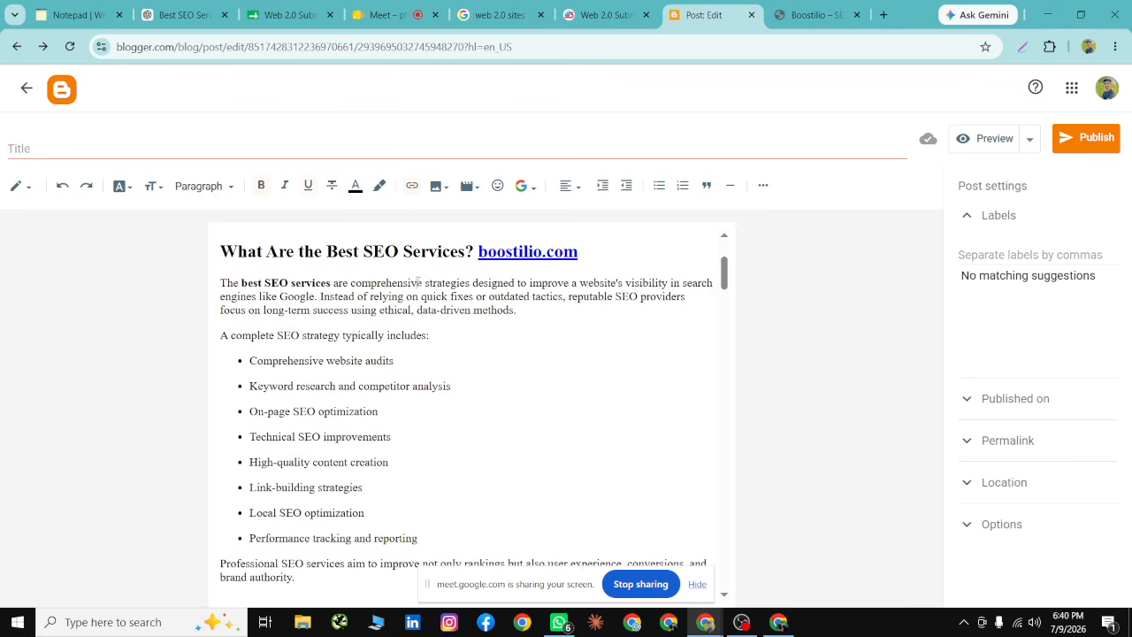
click(62, 188)
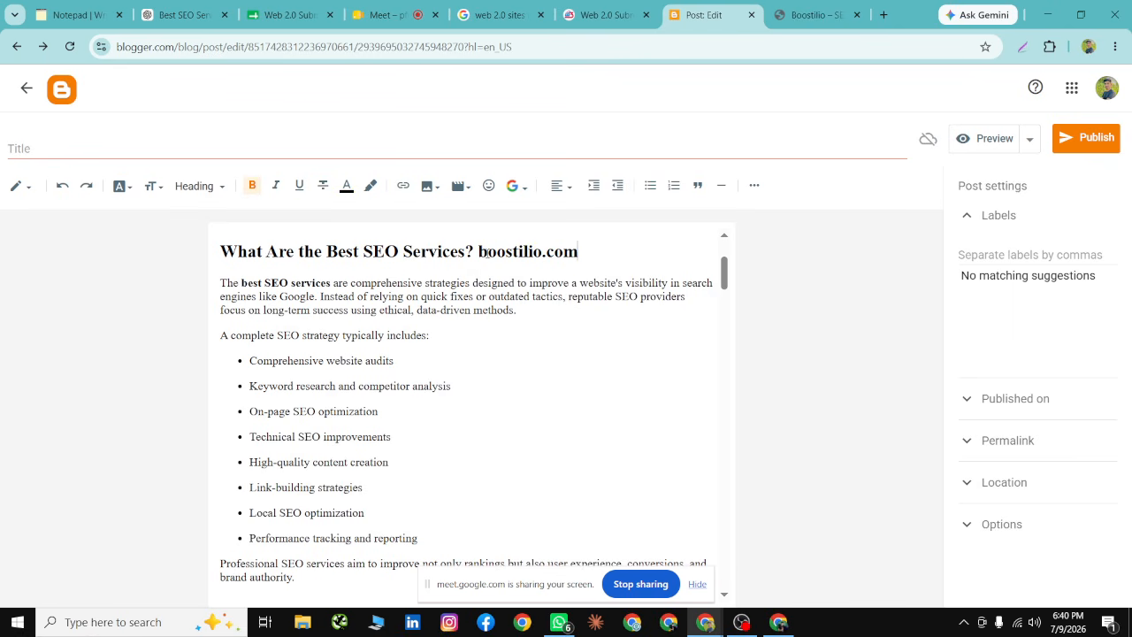
drag(479, 251, 584, 251)
key(ctrl+c)
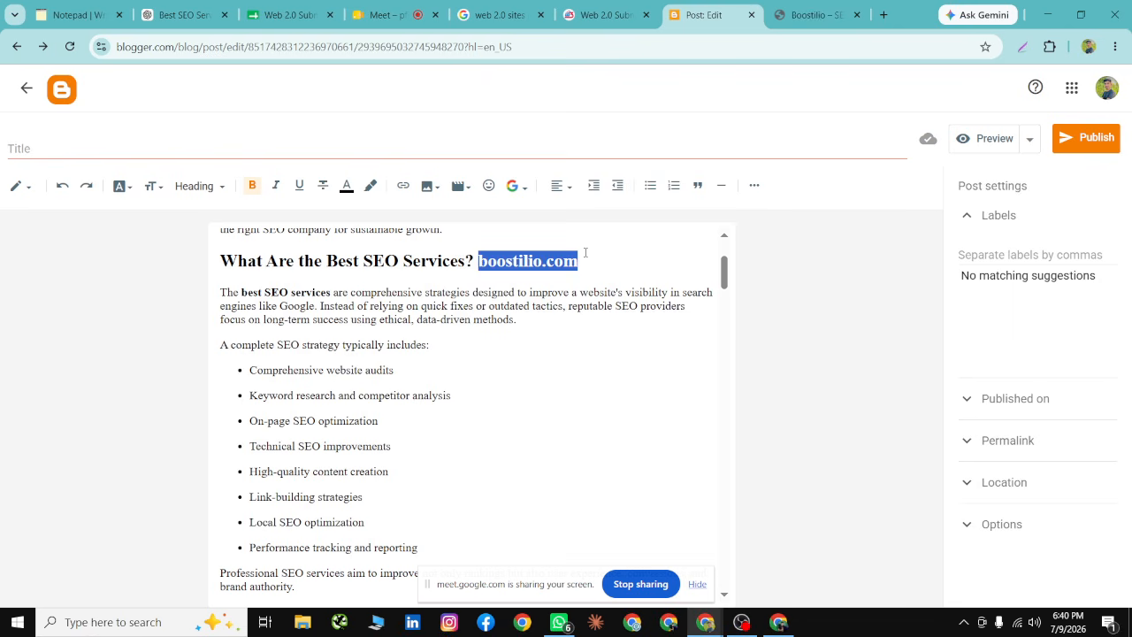
key(BackSpace)
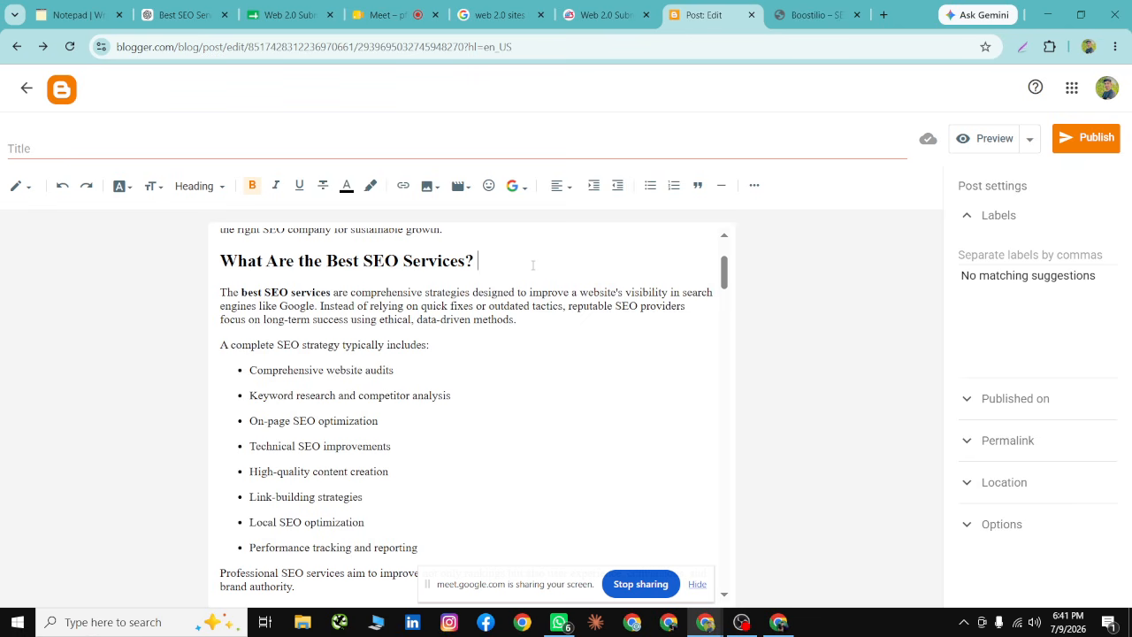
key(ctrl+v)
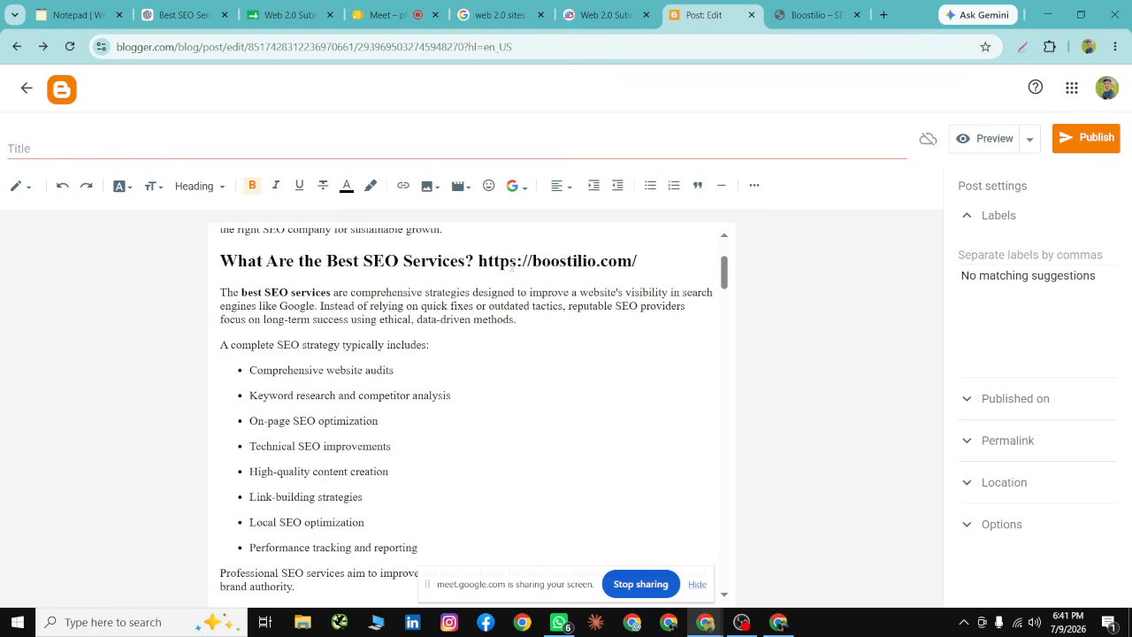
drag(478, 262, 639, 262)
click(631, 266)
key(BackSpace)
key(BackSpace)
key(BackSpace)
key(BackSpace)
key(BackSpace)
key(BackSpace)
key(BackSpace)
key(BackSpace)
key(BackSpace)
key(BackSpace)
key(BackSpace)
key(BackSpace)
key(BackSpace)
key(BackSpace)
key(BackSpace)
key(BackSpace)
key(BackSpace)
key(BackSpace)
key(BackSpace)
key(BackSpace)
key(BackSpace)
key(BackSpace)
key(BackSpace)
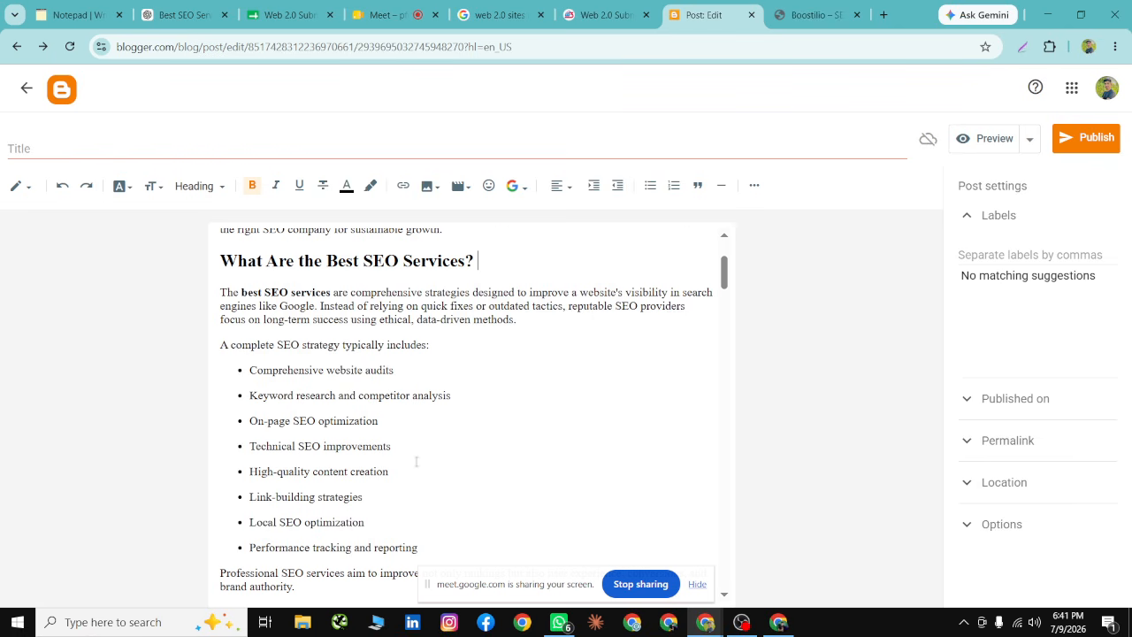
Step: Begin typing 'For more d' after the last sentence of the Conclusion paragraph
scroll(415, 462, down, 20)
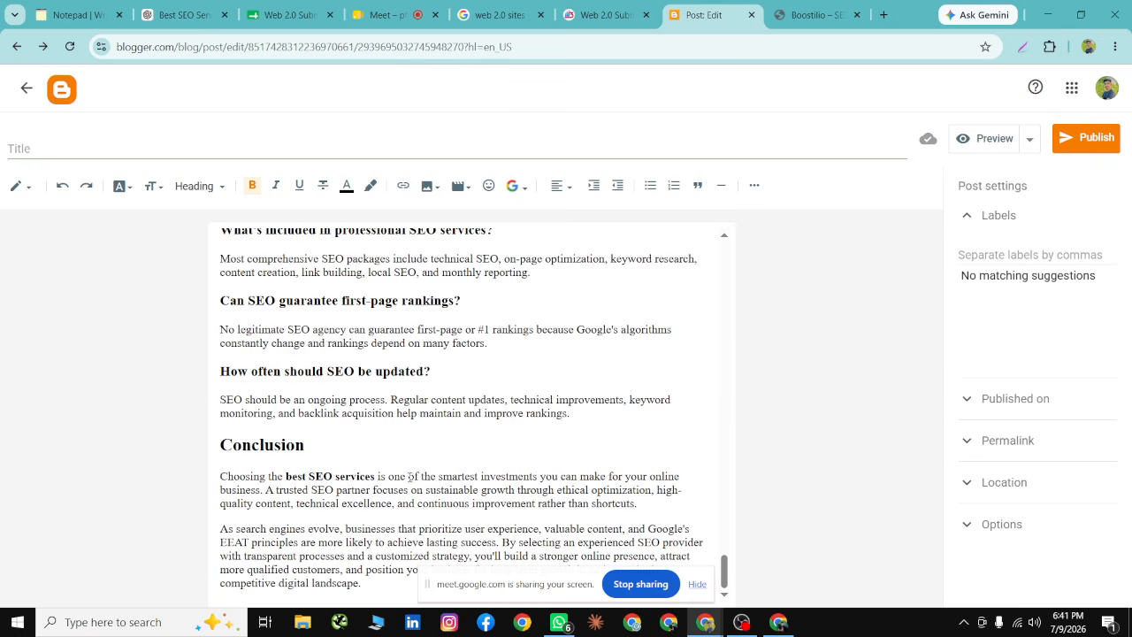
click(381, 580)
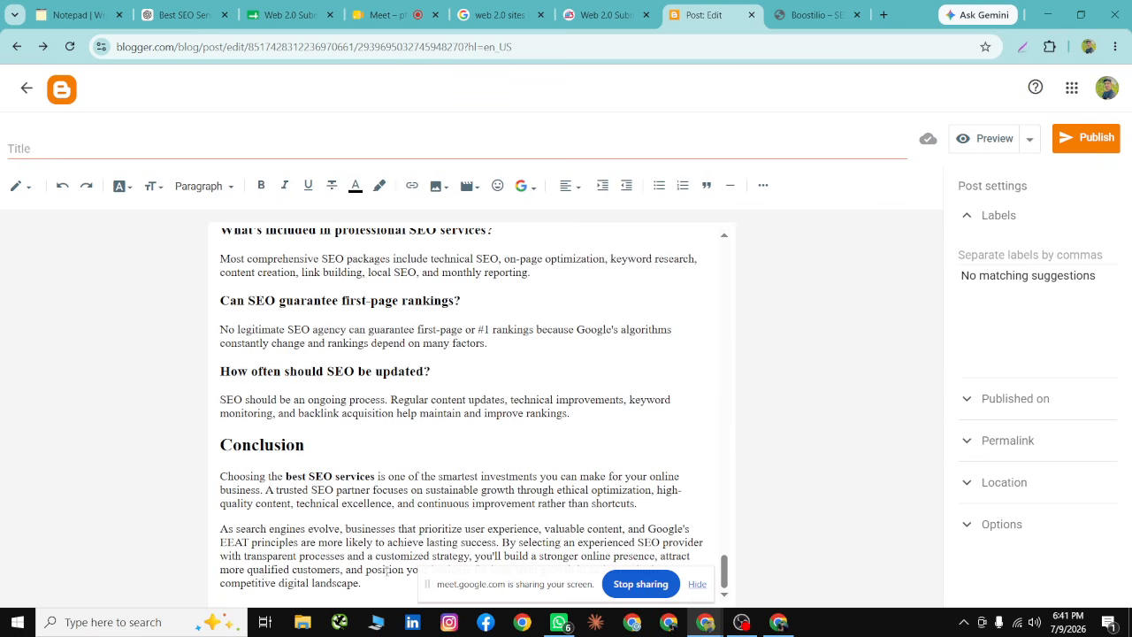
text(For more d)
click(203, 629)
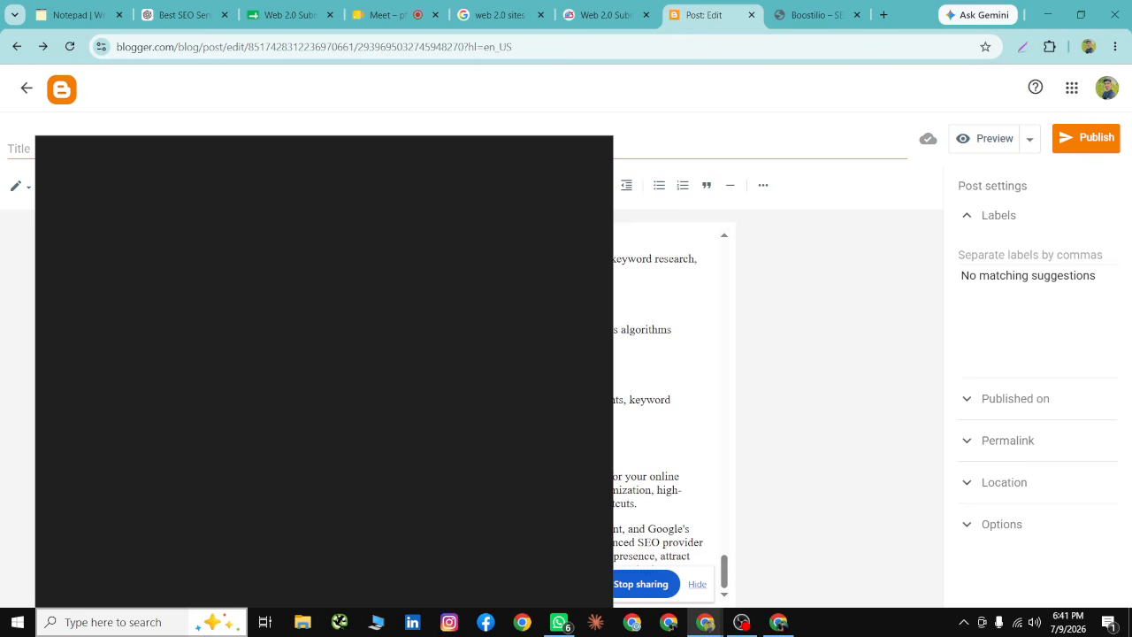
key(Escape)
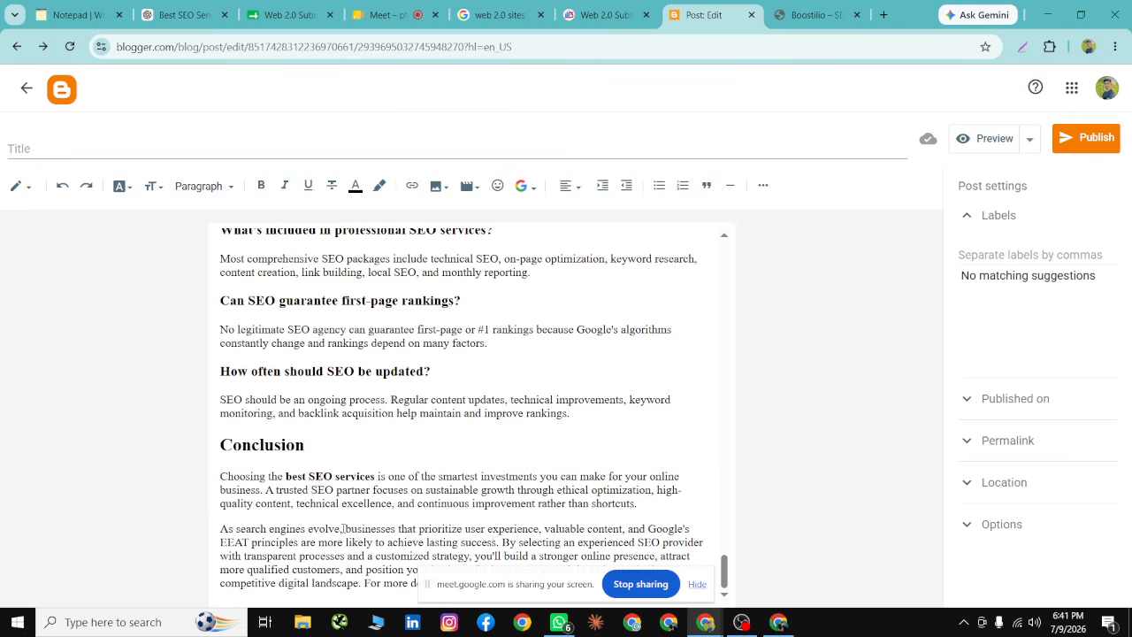
Step: Undo the unfinished Conclusion text with Undo, then go to the Google Meet call
click(62, 185)
click(62, 185)
click(61, 187)
click(61, 188)
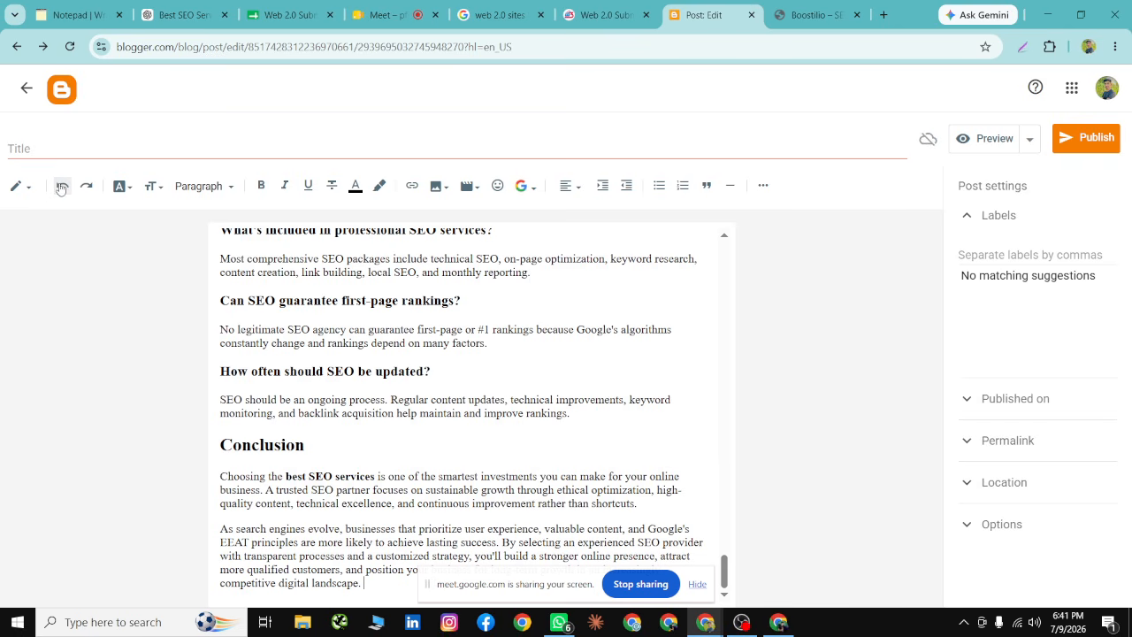
click(402, 14)
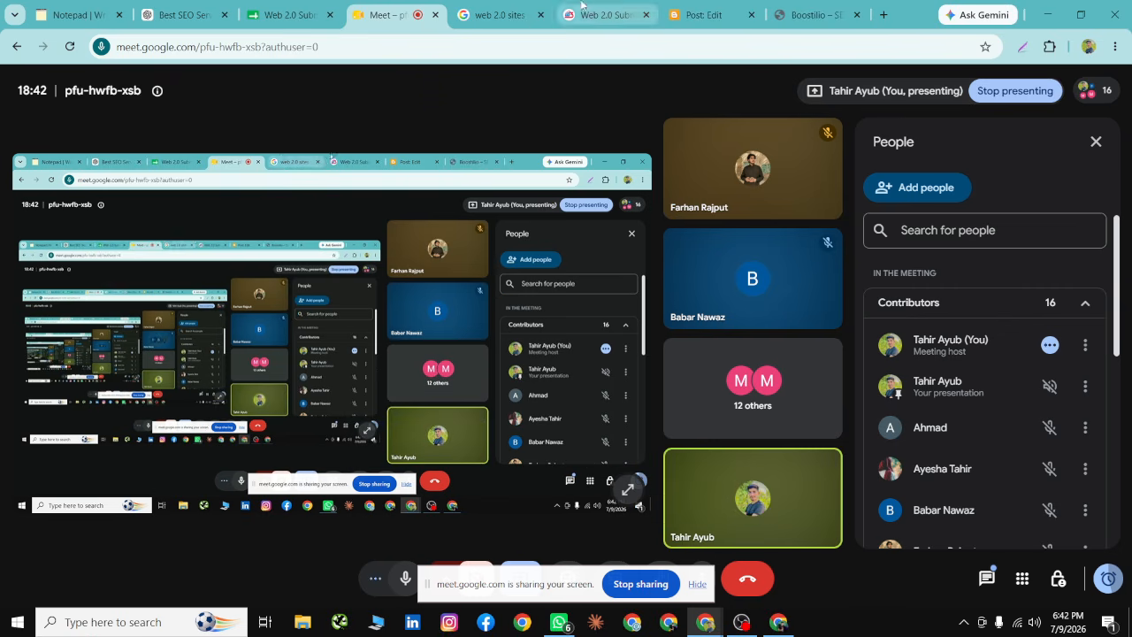
Step: Return to the Blogger editor and place the caret at the end of the Best SEO Services title
click(703, 14)
scroll(372, 539, up, 15)
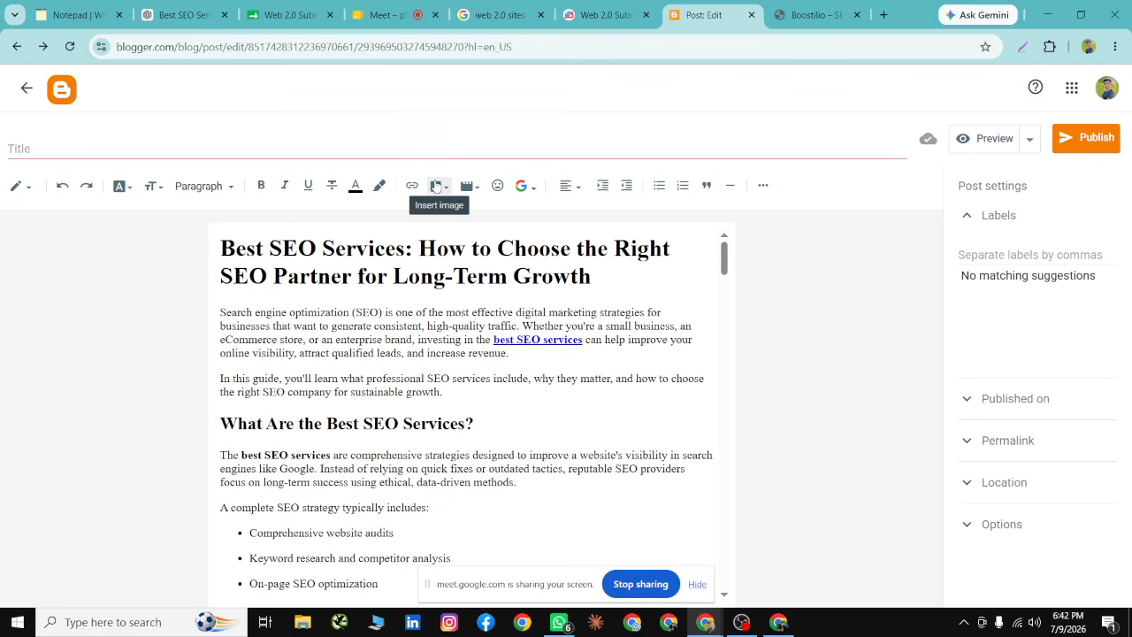
click(599, 277)
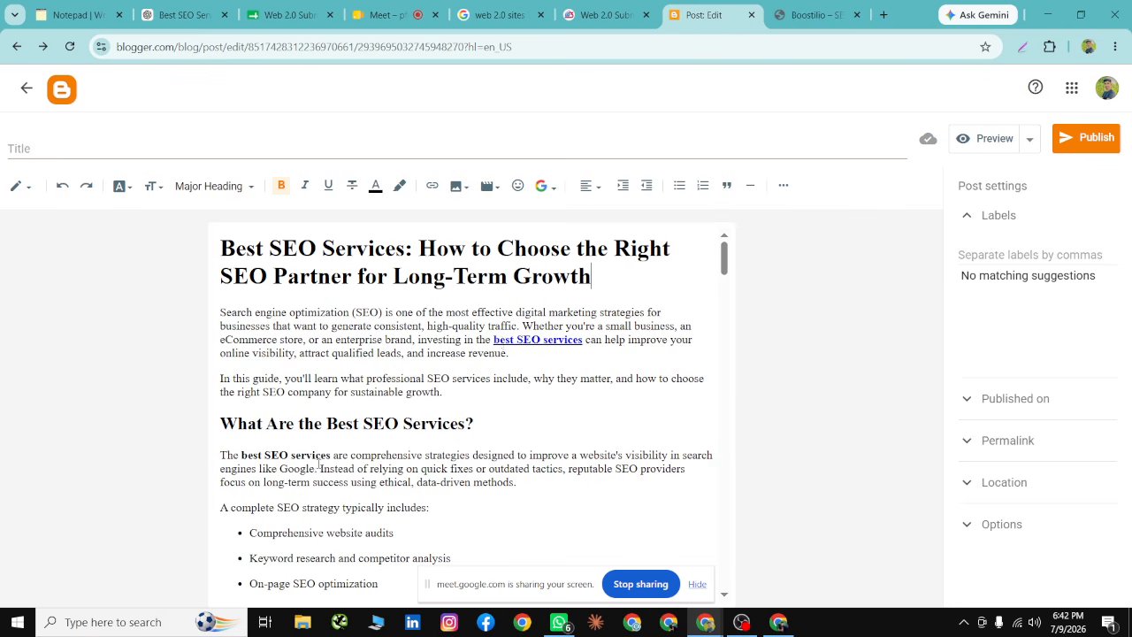
scroll(315, 478, down, 10)
scroll(315, 477, down, 10)
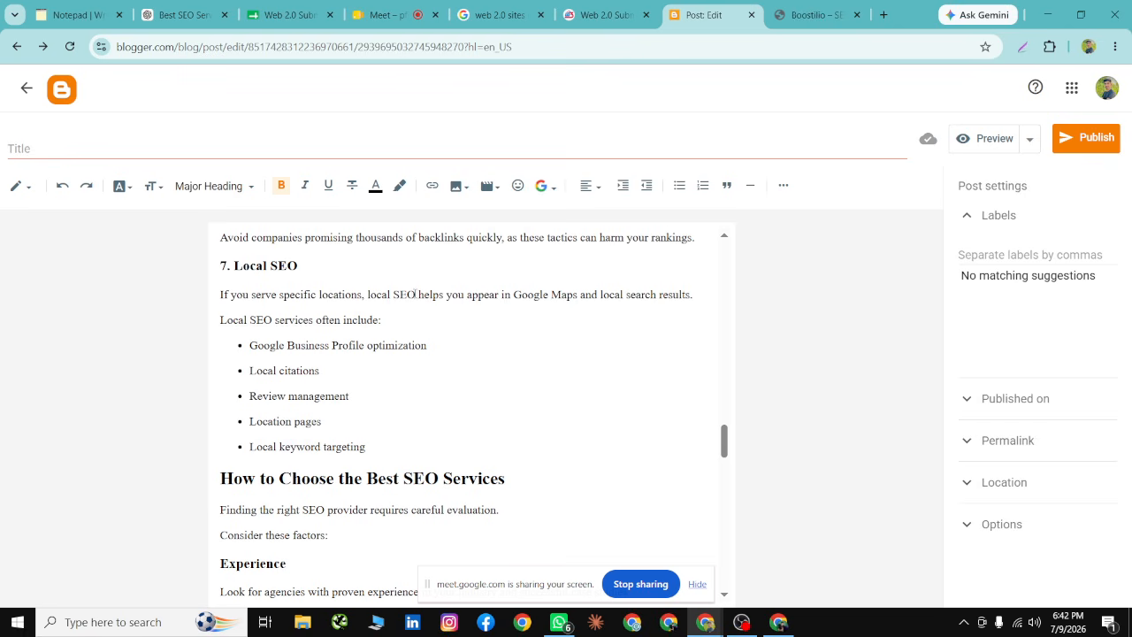
click(406, 293)
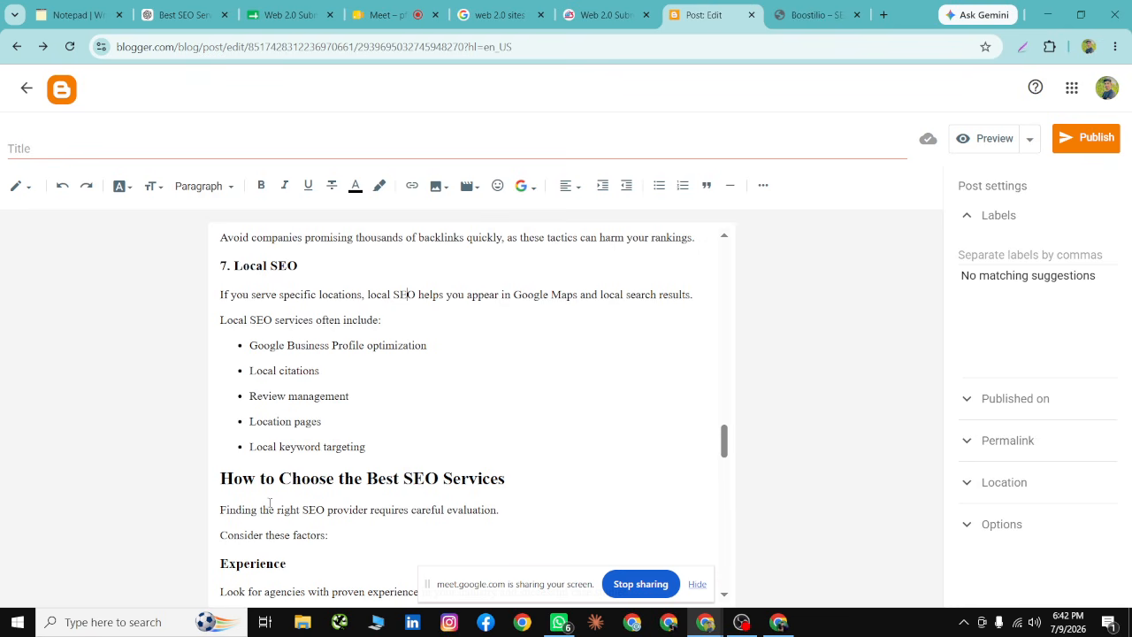
click(517, 480)
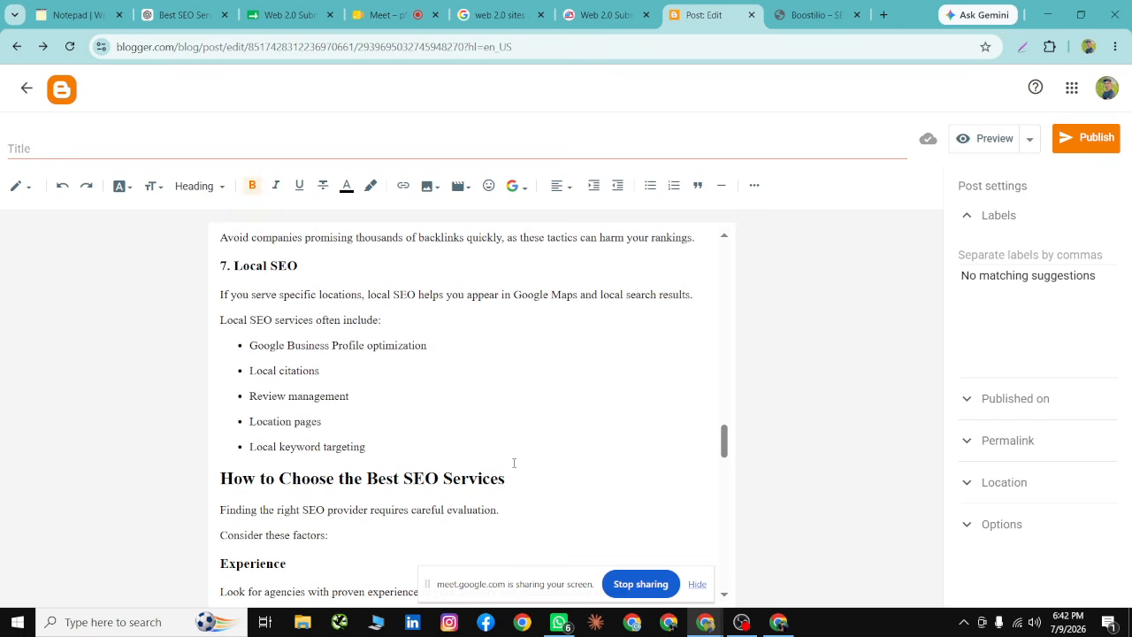
text(in Pakistan)
drag(367, 478, 609, 484)
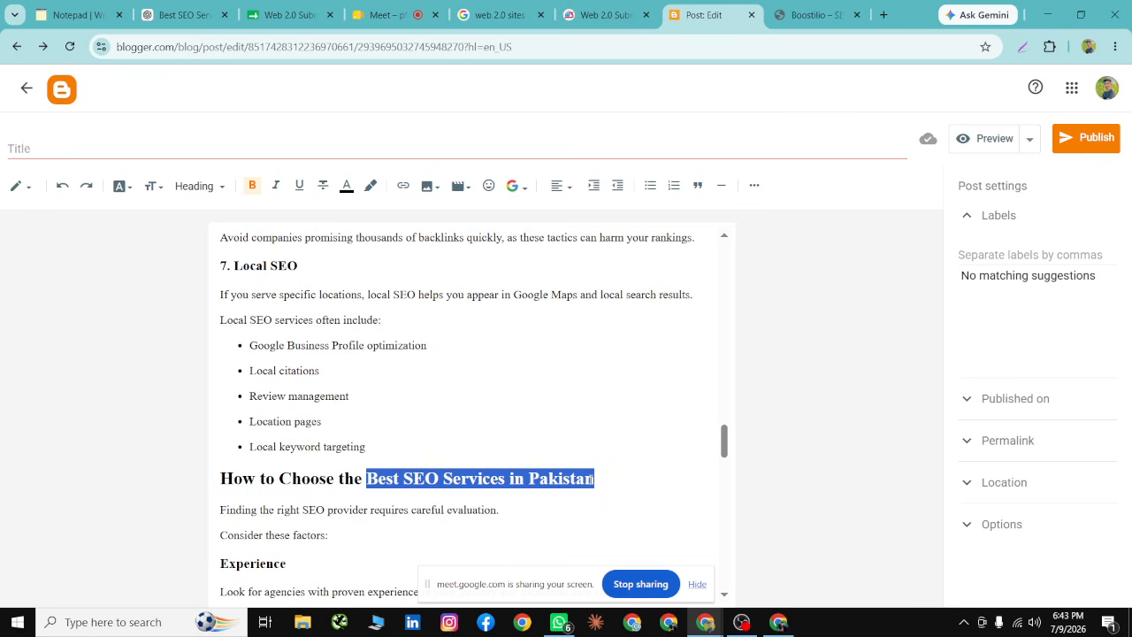
click(604, 481)
key(shift+Left)
key(shift+Left)
key(shift+Left)
key(shift+Left)
key(shift+Left)
key(shift+Left)
key(shift+Left)
key(shift+Left)
key(shift+Left)
key(shift+Left)
key(shift+Left)
key(shift+Left)
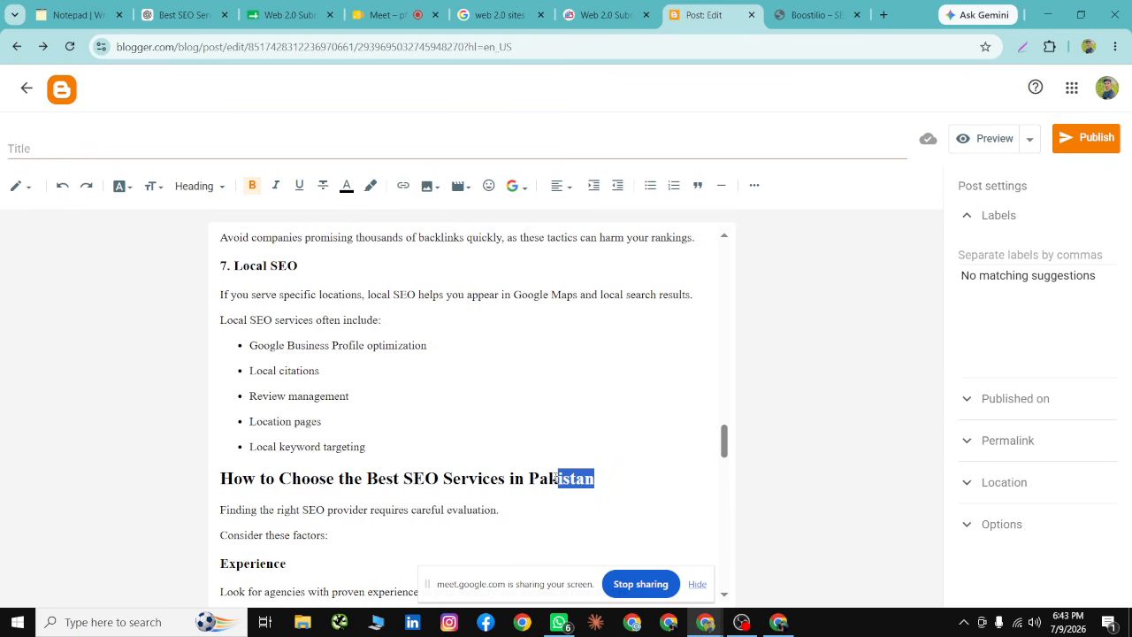
key(shift+Left)
key(shift+Left)
key(shift+Left)
key(shift+Left)
key(shift+Left)
key(shift+Left)
key(shift+Left)
key(shift+Left)
key(shift+Left)
key(shift+Left)
key(shift+Left)
key(shift+Left)
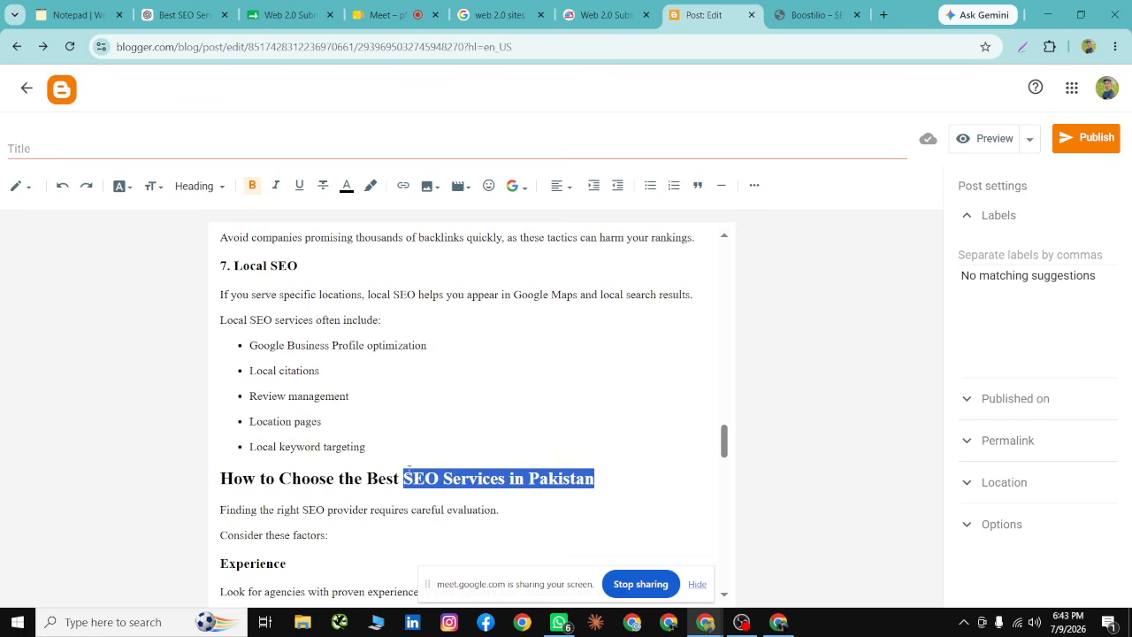
click(442, 482)
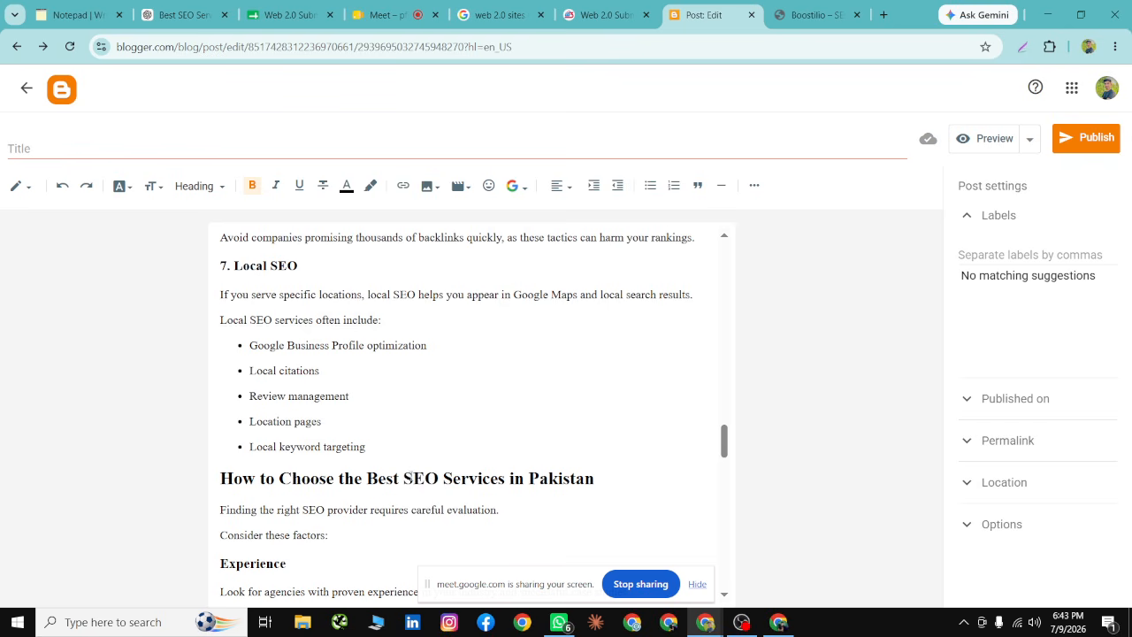
drag(403, 480, 598, 482)
click(598, 482)
drag(598, 478, 403, 478)
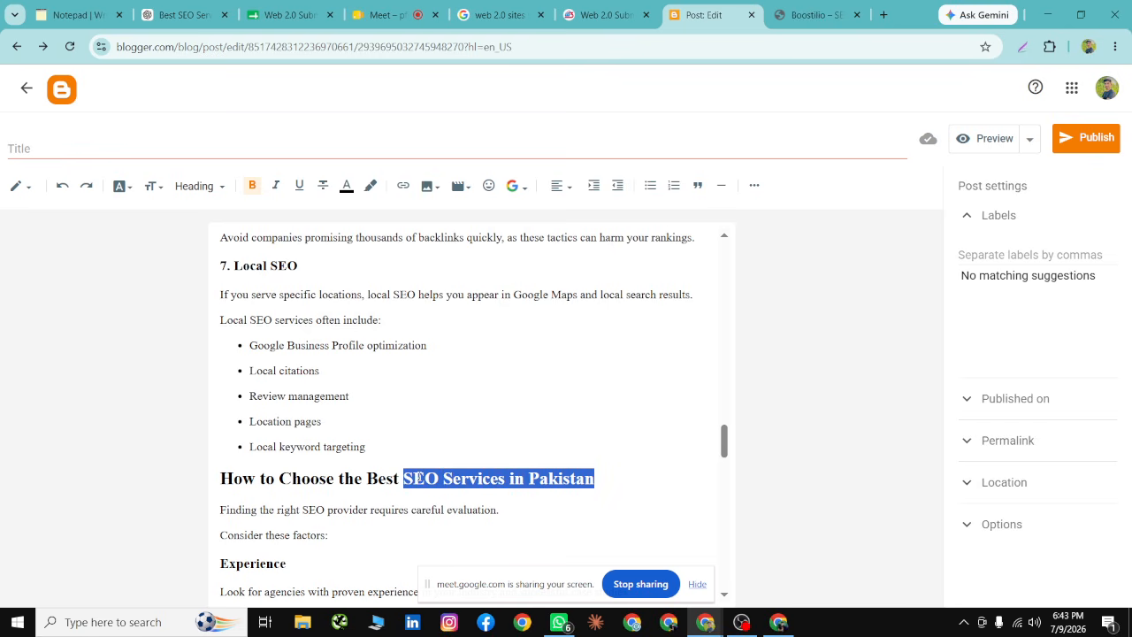
click(479, 479)
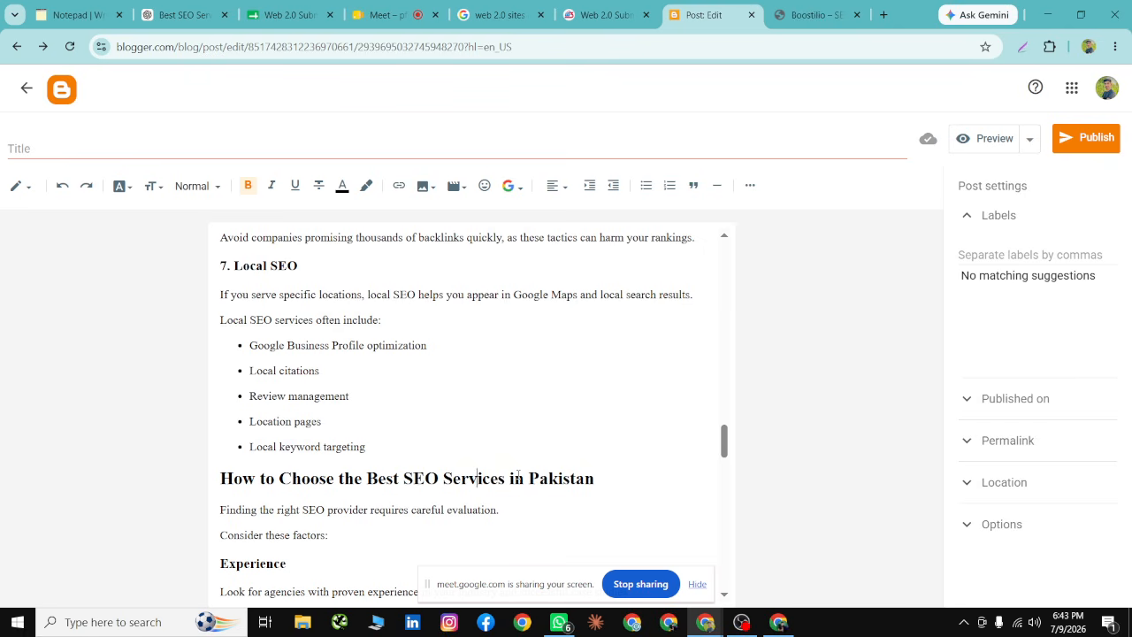
click(548, 478)
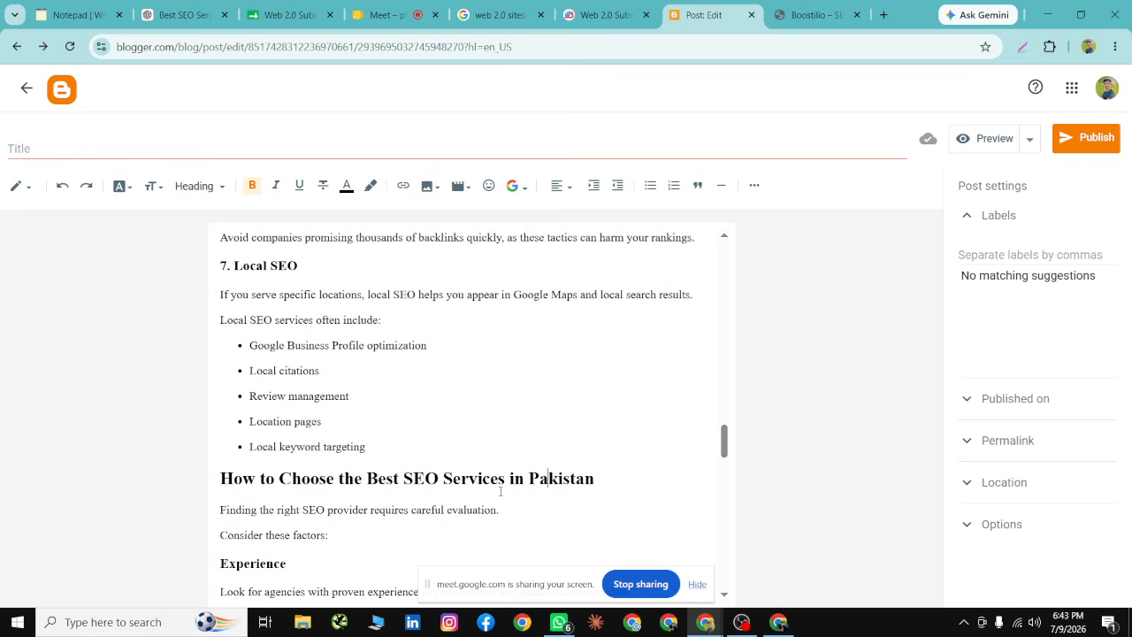
click(601, 472)
scroll(600, 479, down, 2)
scroll(599, 481, up, 2)
key(BackSpace)
key(BackSpace)
key(BackSpace)
key(BackSpace)
key(BackSpace)
key(BackSpace)
key(BackSpace)
key(BackSpace)
key(BackSpace)
key(BackSpace)
key(BackSpace)
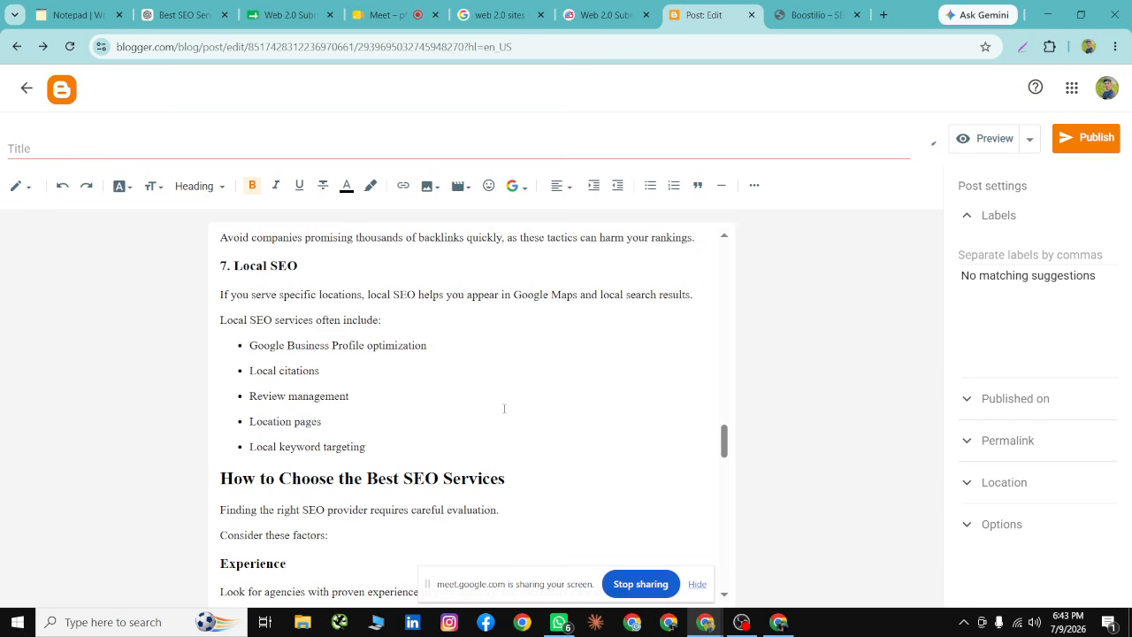
scroll(467, 435, down, 15)
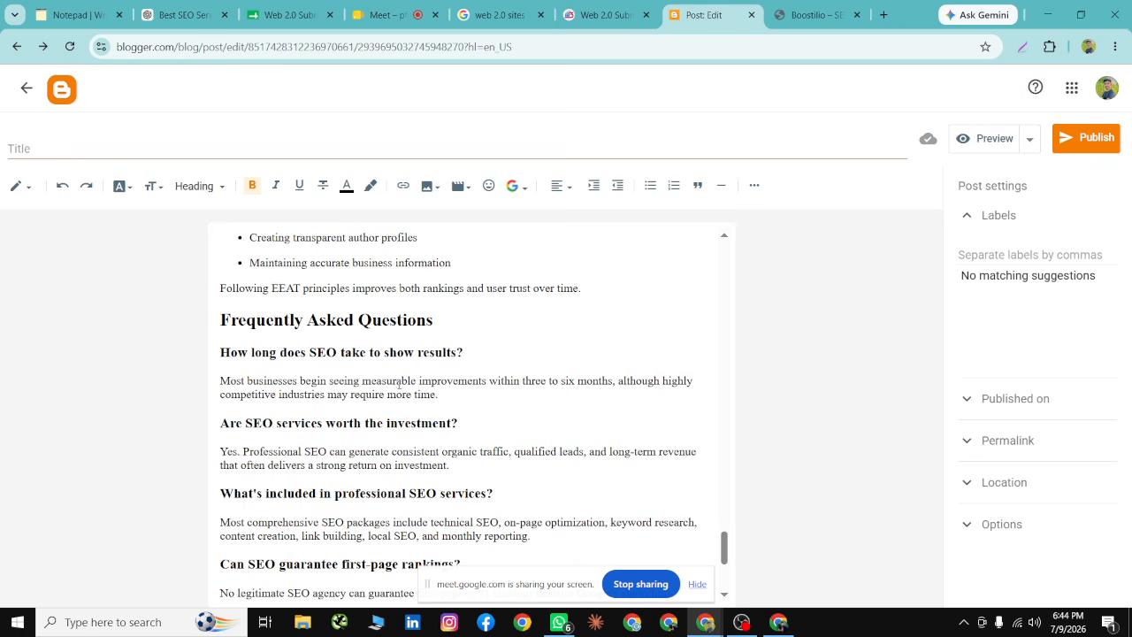
scroll(368, 426, down, 3)
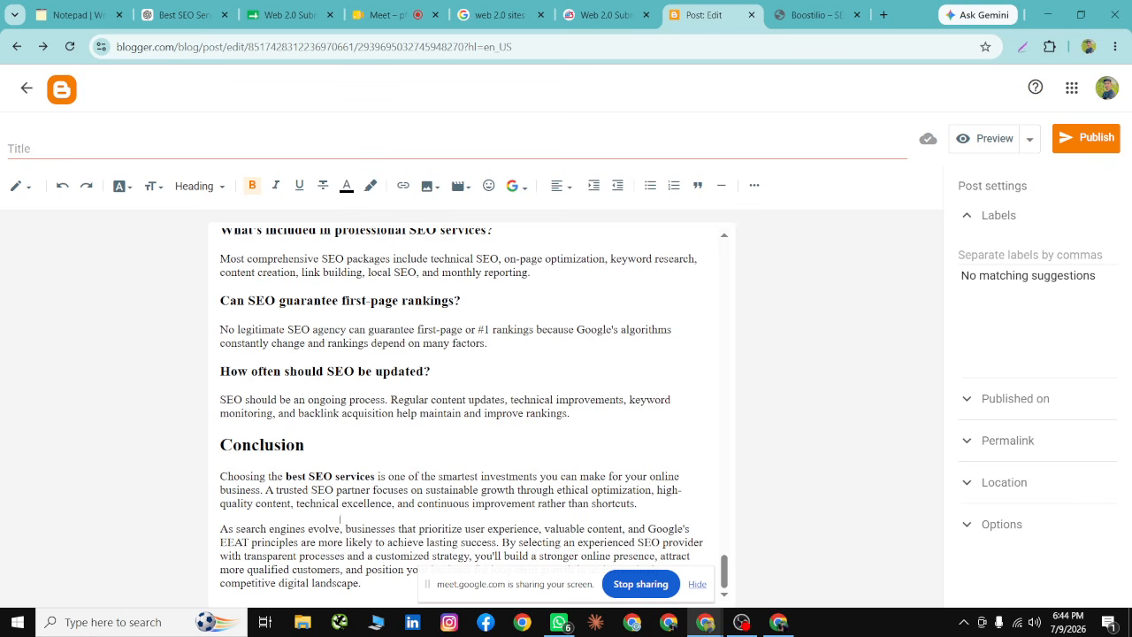
scroll(463, 500, up, 15)
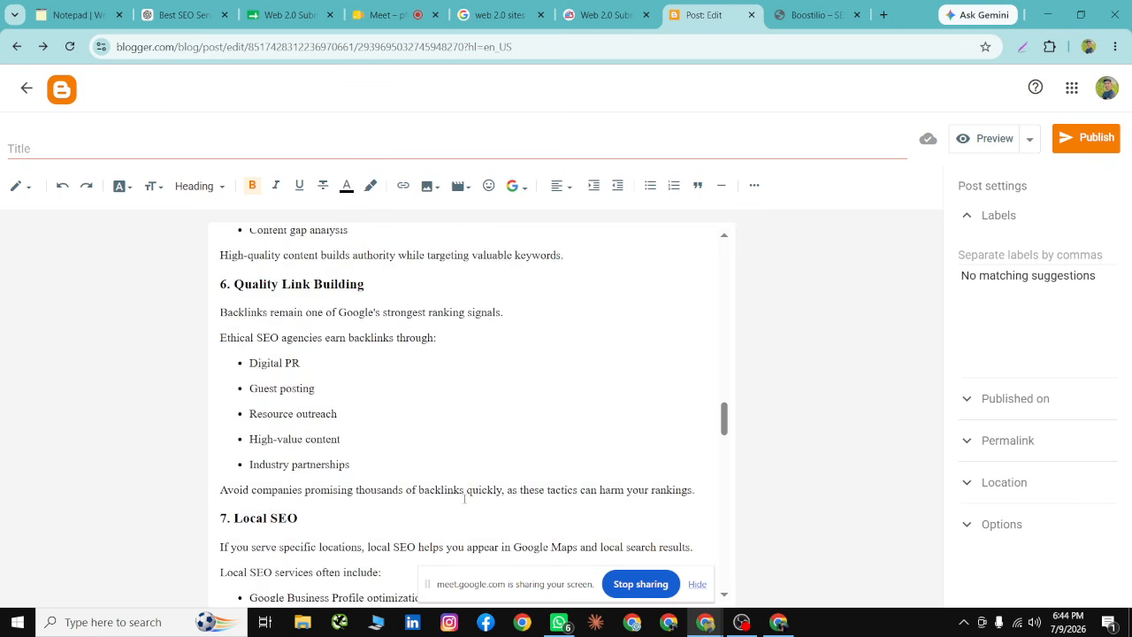
scroll(442, 429, up, 4)
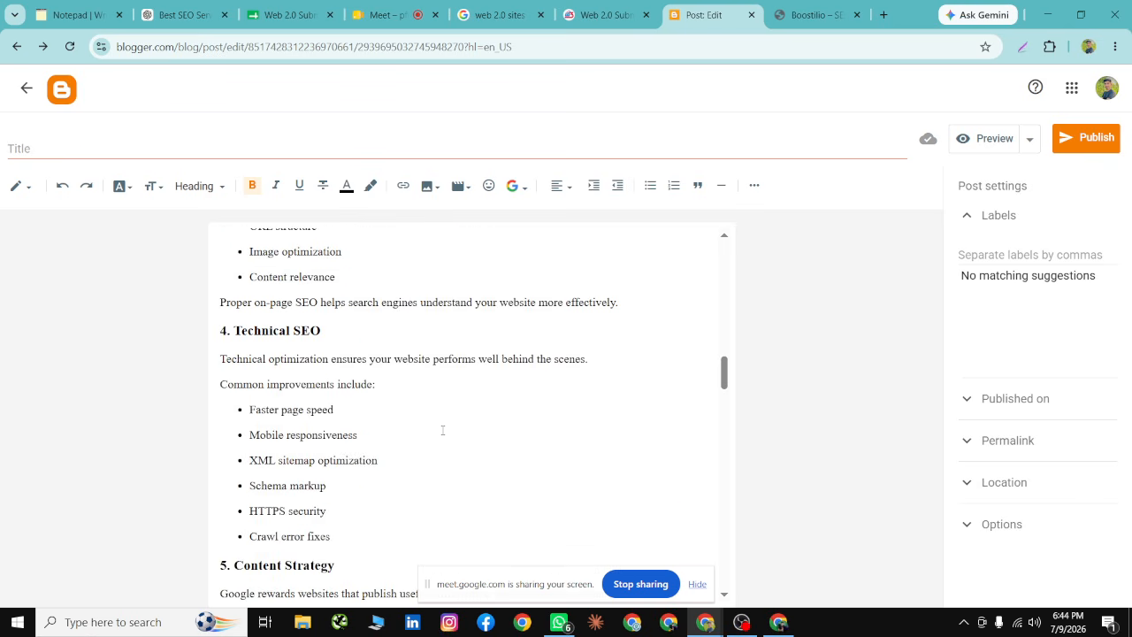
scroll(442, 430, up, 2)
scroll(443, 430, up, 2)
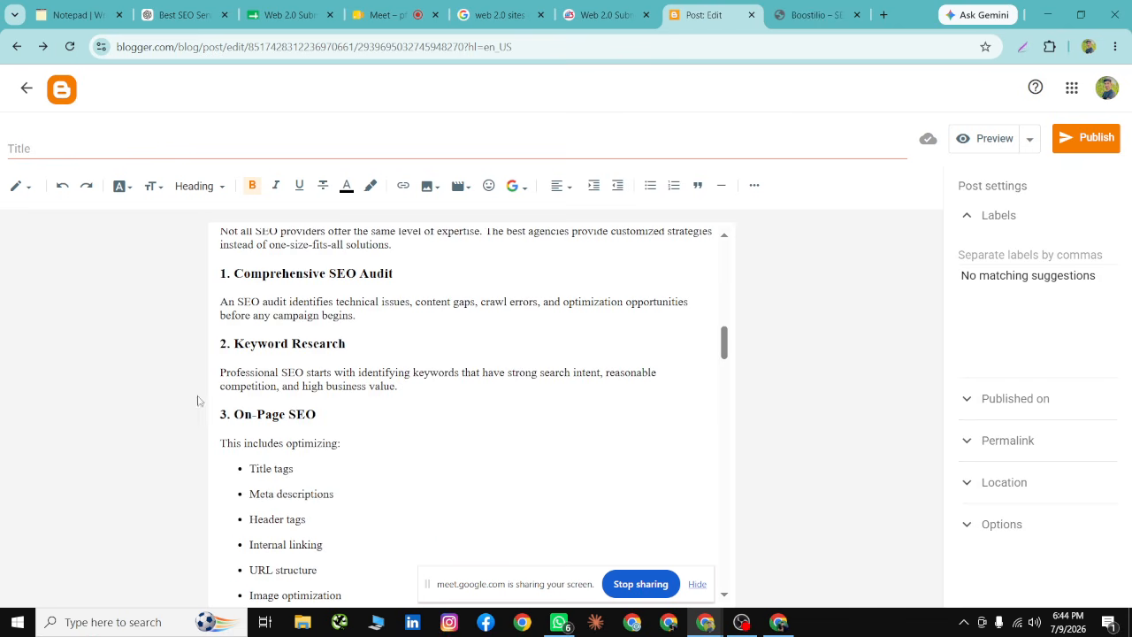
drag(235, 412, 318, 412)
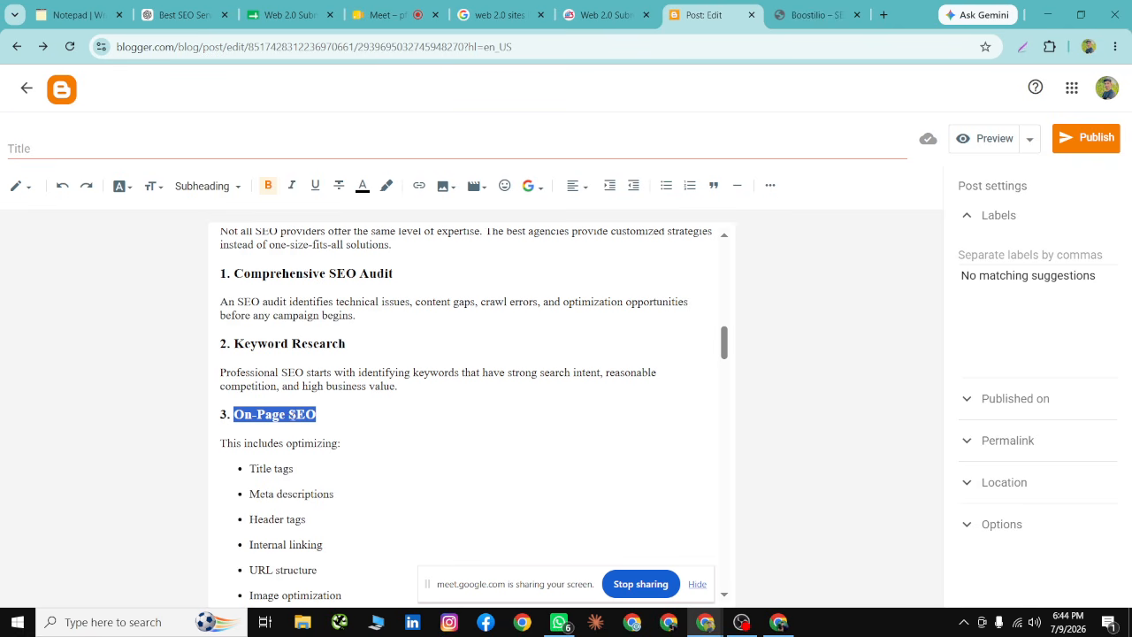
click(299, 413)
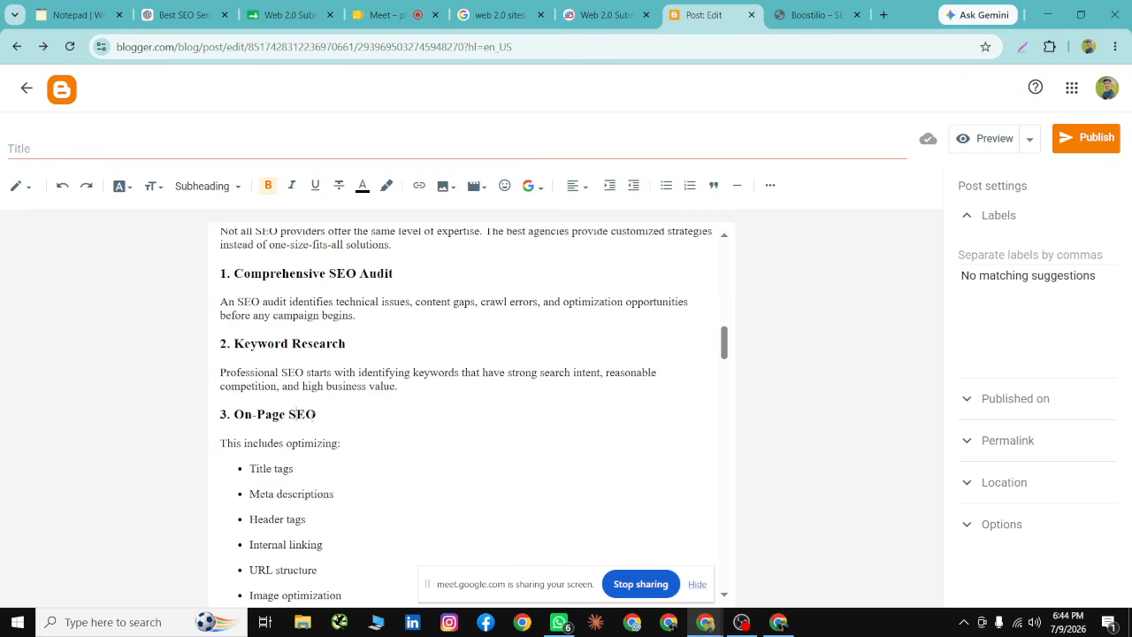
click(316, 414)
scroll(319, 413, up, 10)
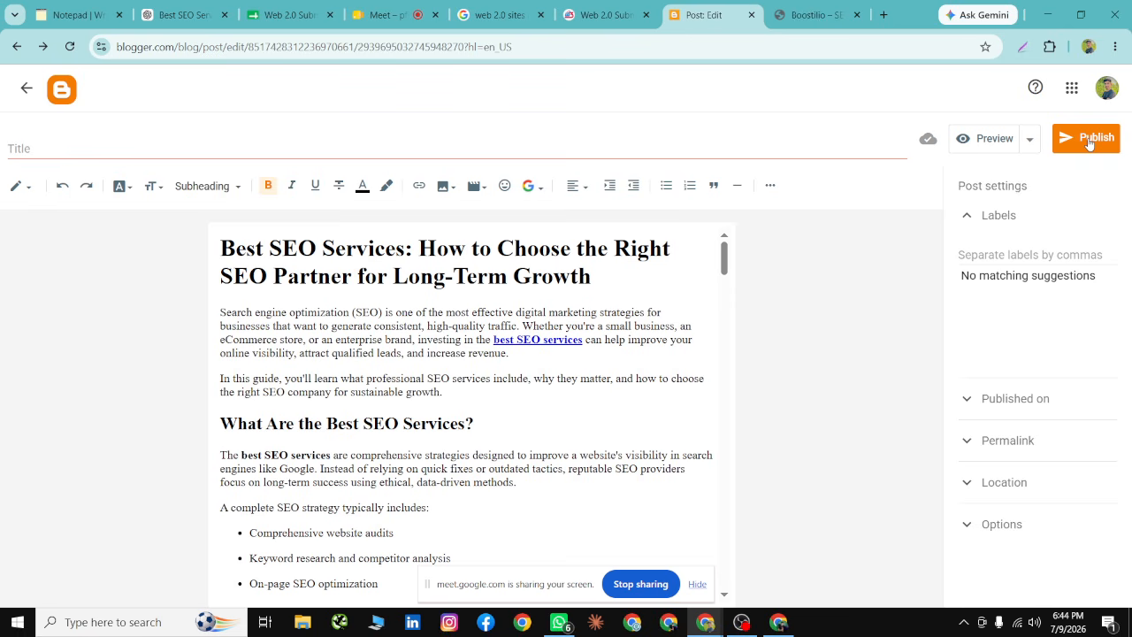
Step: Tidy the line below the title and publish the Best SEO Services post, confirming it
click(606, 281)
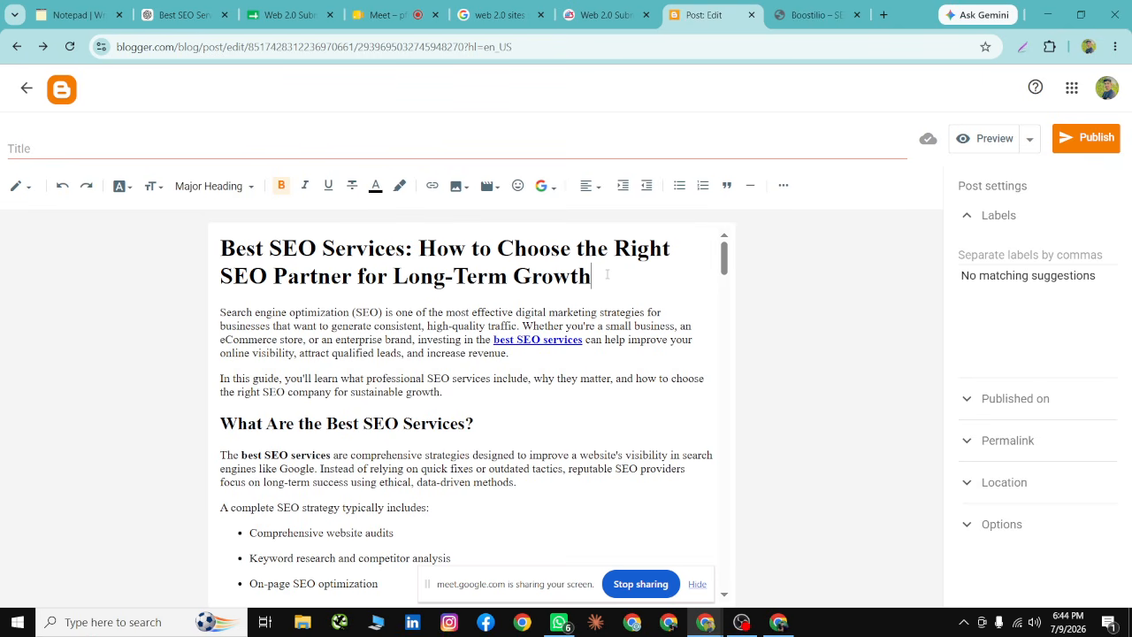
key(Return)
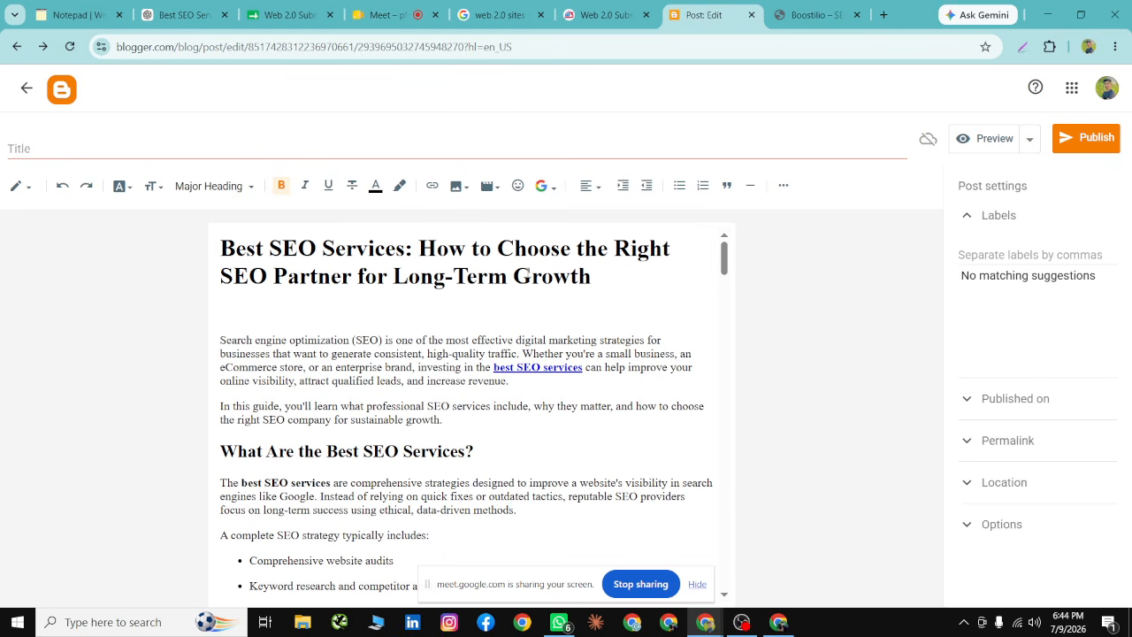
key(BackSpace)
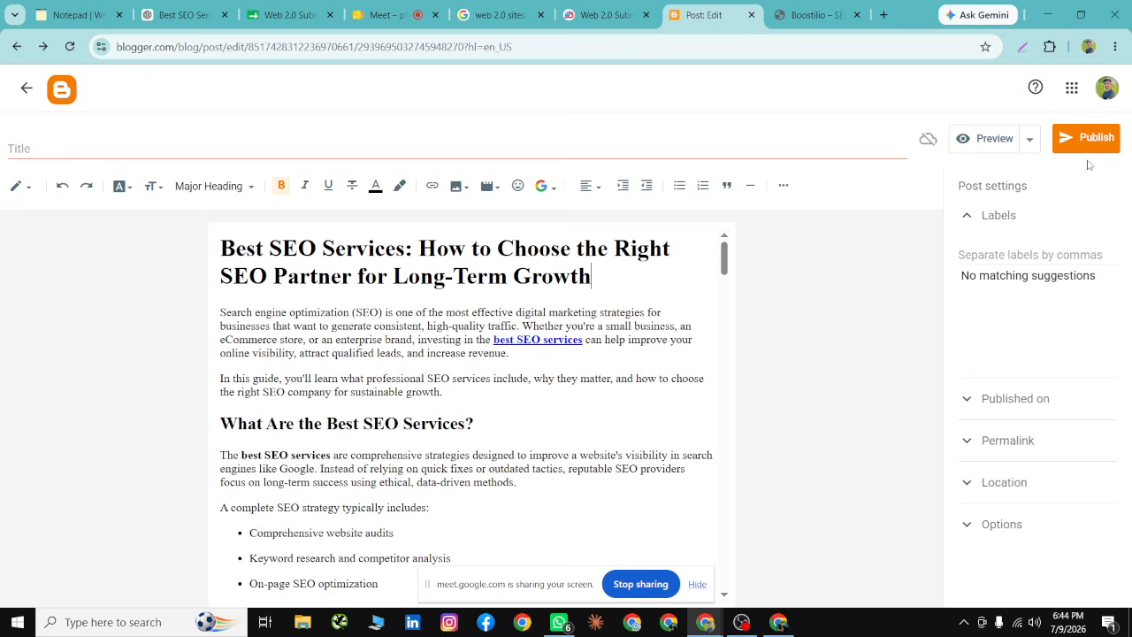
click(1089, 138)
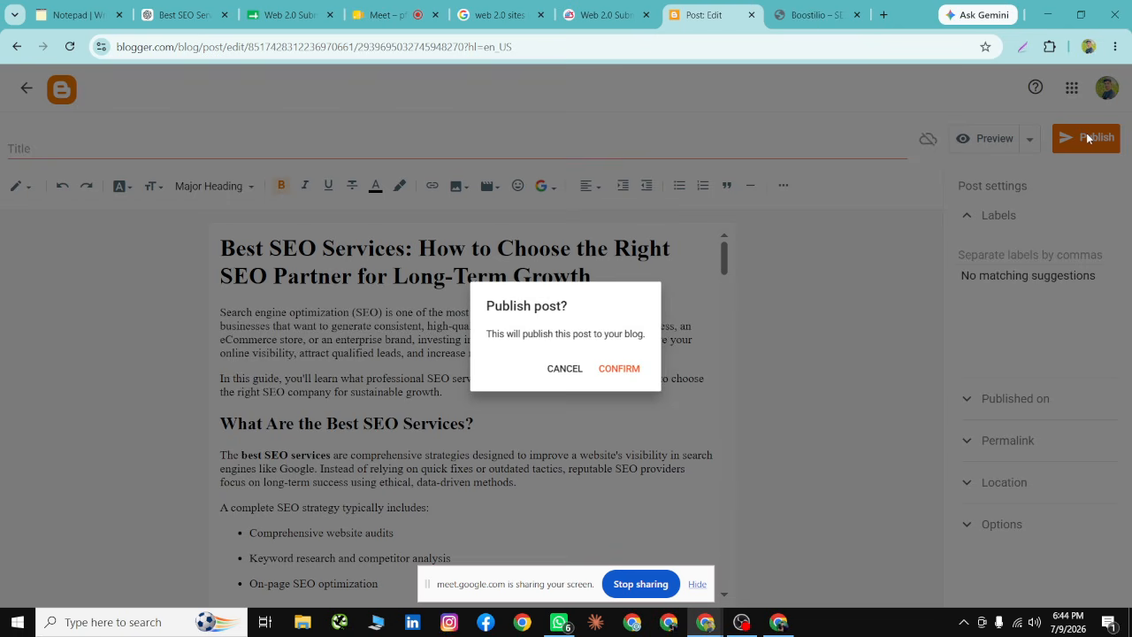
click(624, 372)
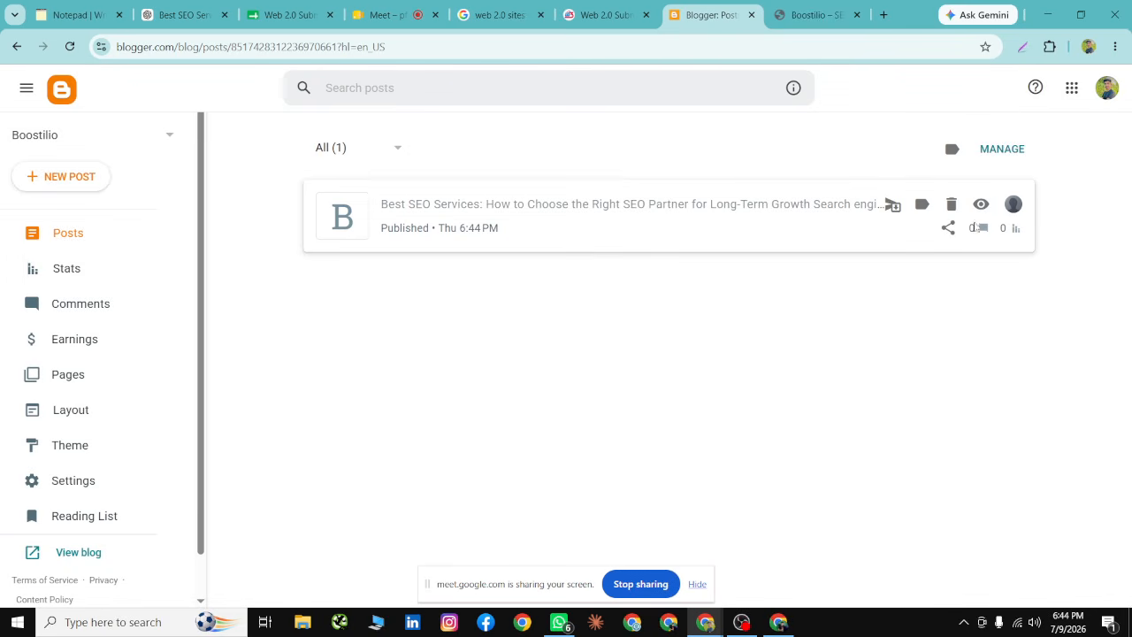
Step: Copy the published post's public link from its Share panel
click(949, 228)
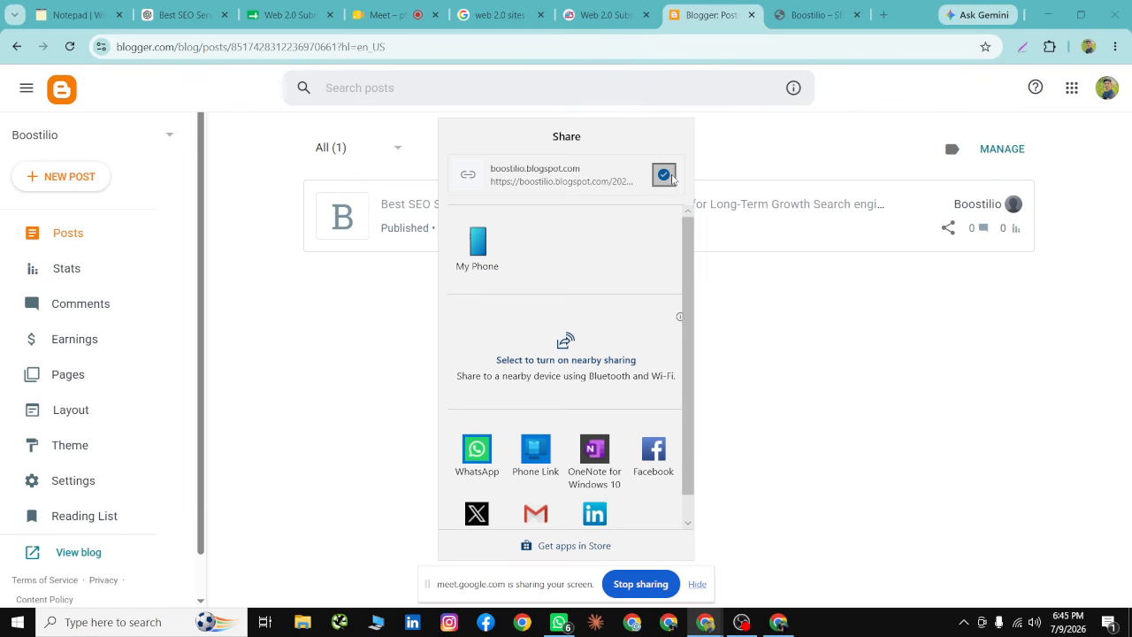
click(672, 179)
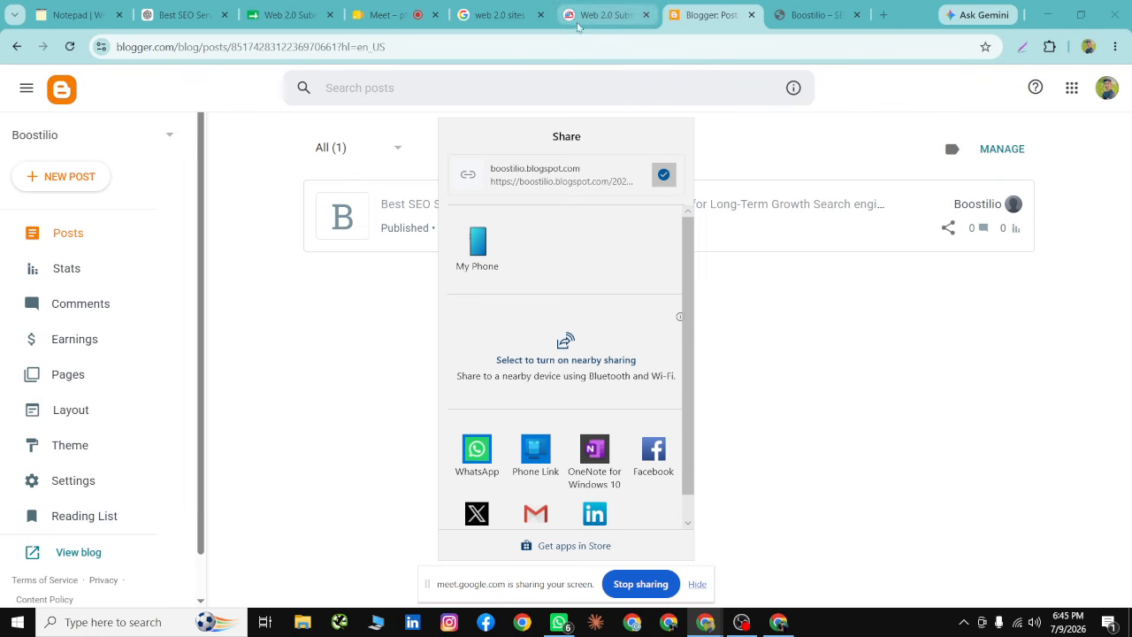
click(884, 15)
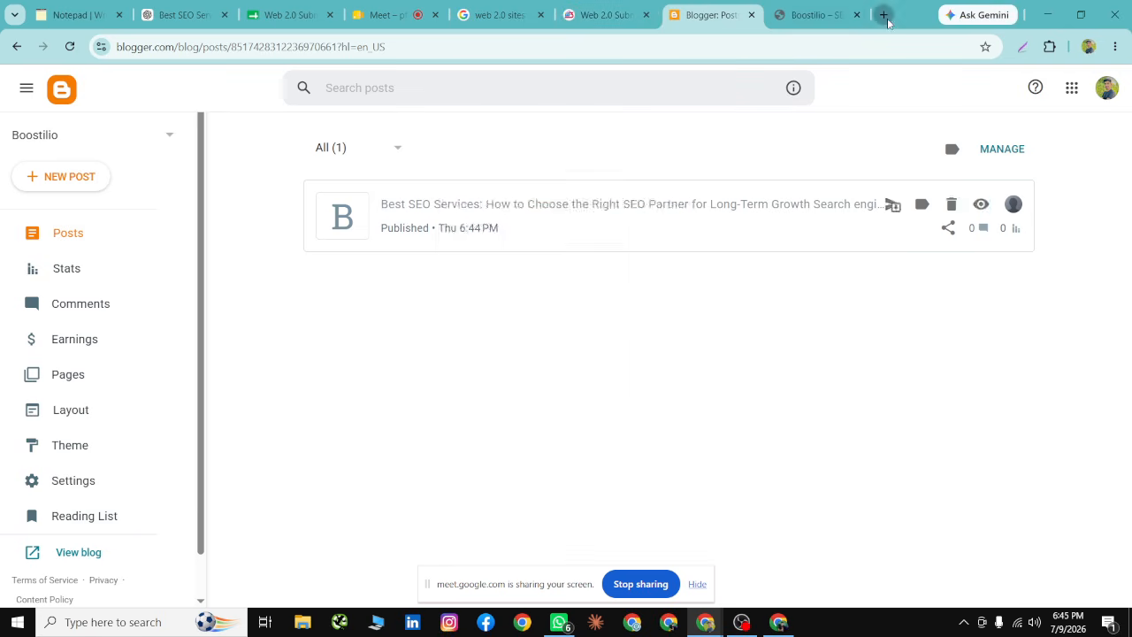
Step: Paste the copied link to view the live post on boostilio.blogspot.com, then return to Meet
click(777, 46)
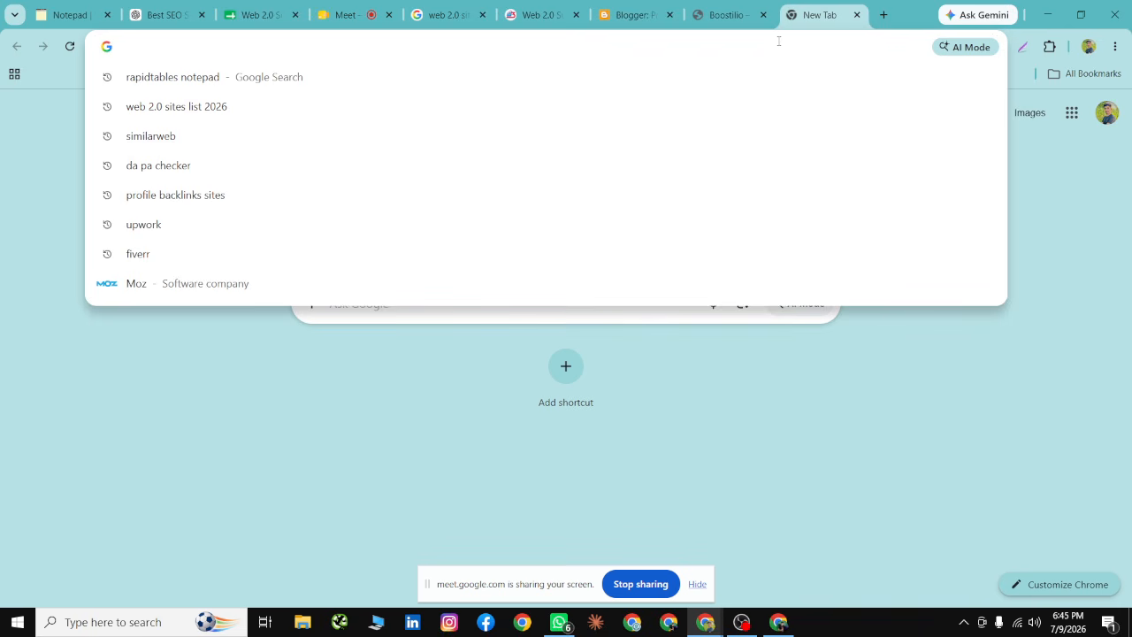
text(https://boostilio.blogspot.com/2026/07/best-seo-services-how-to-choose-right.html)
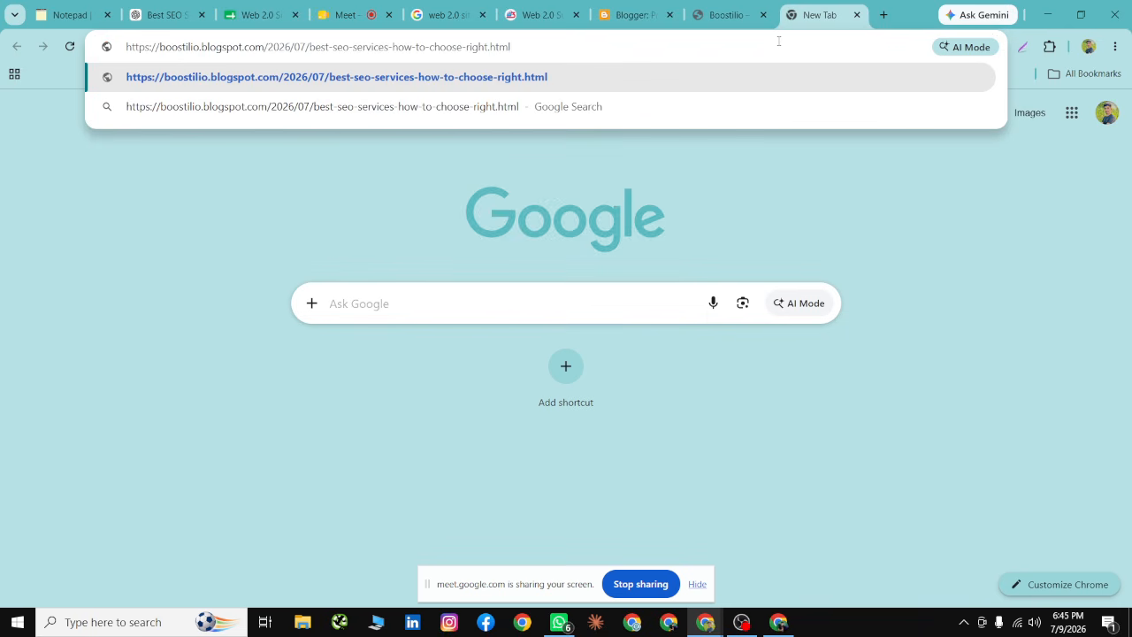
key(Return)
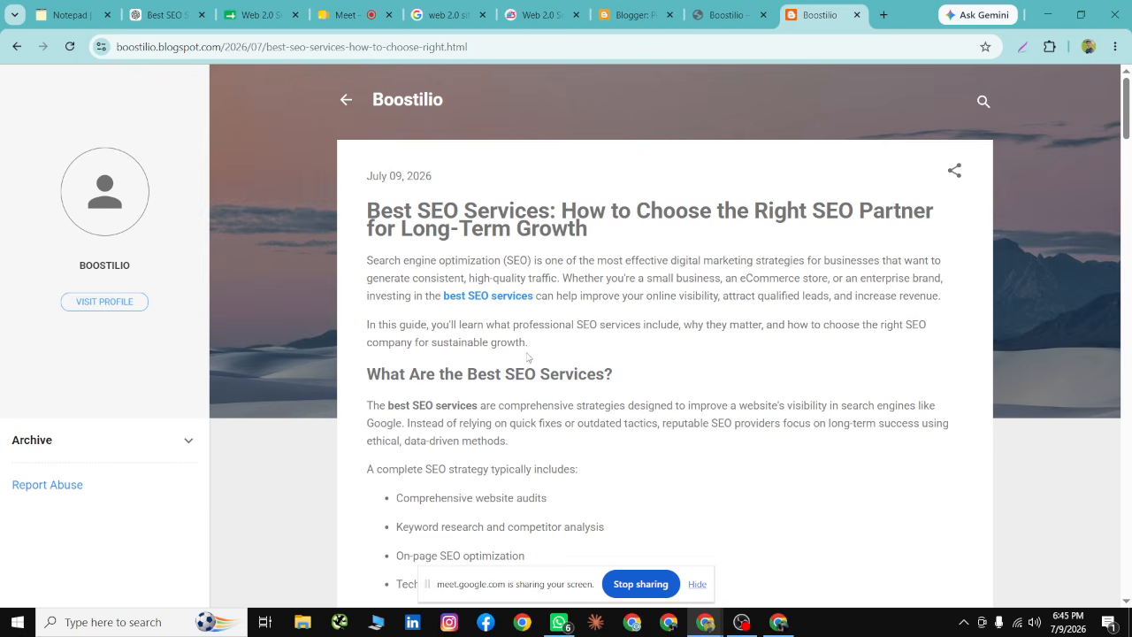
scroll(527, 356, down, 20)
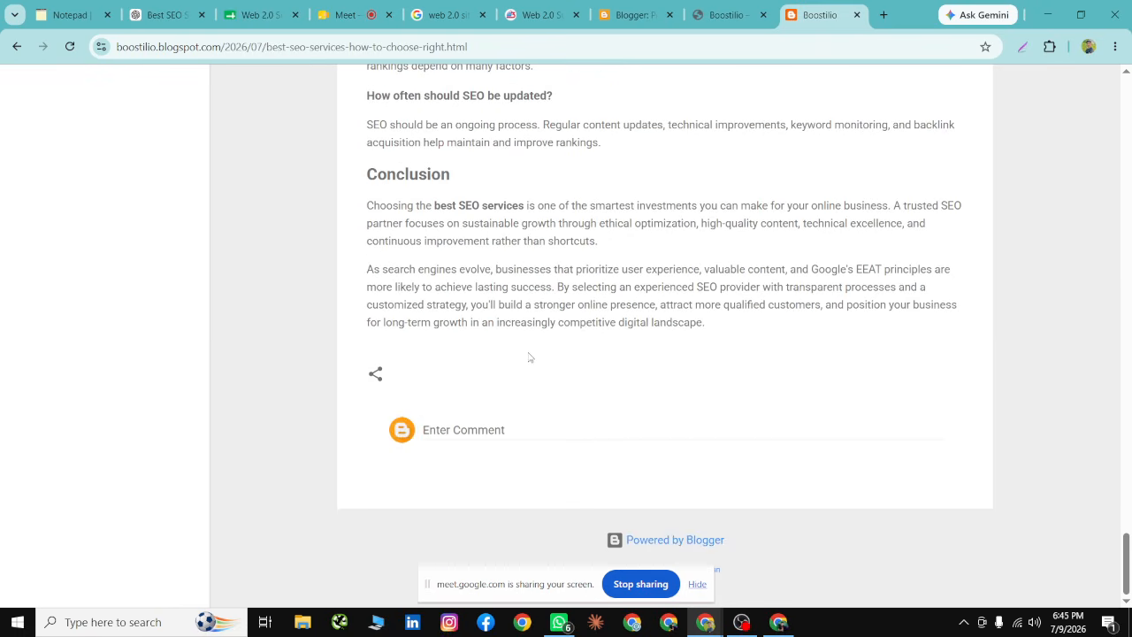
scroll(531, 341, up, 15)
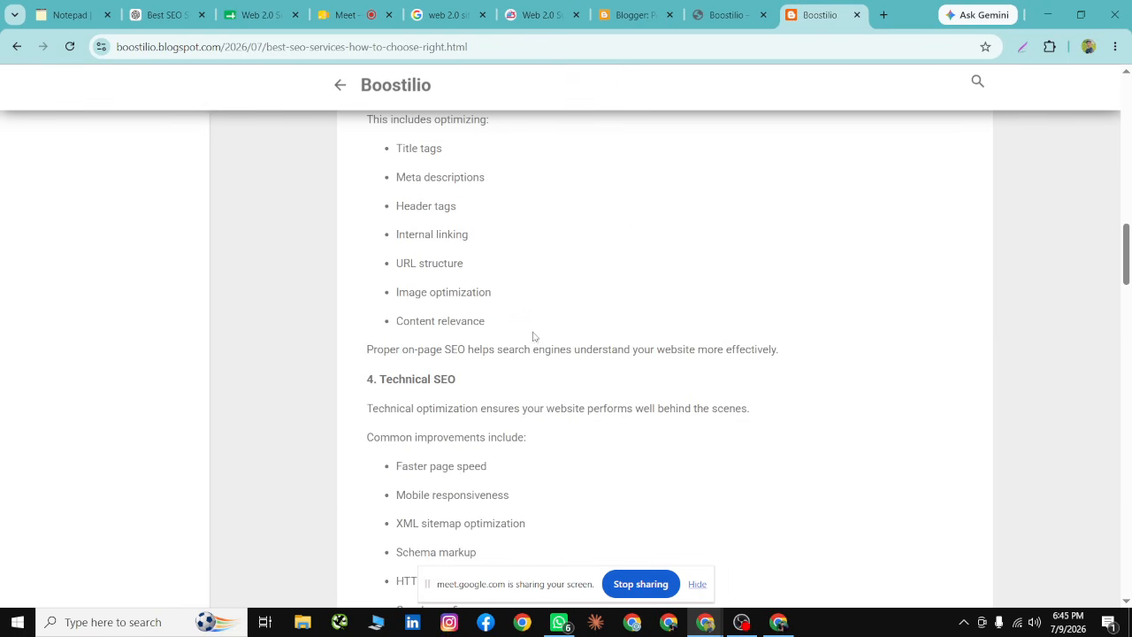
click(355, 15)
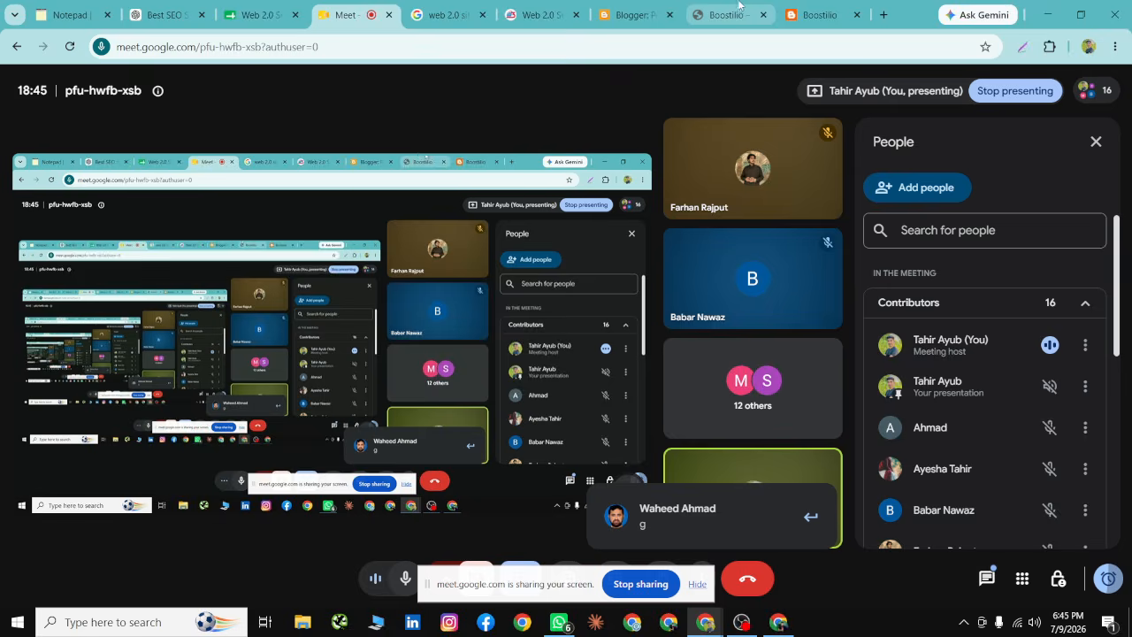
click(792, 9)
scroll(276, 402, up, 10)
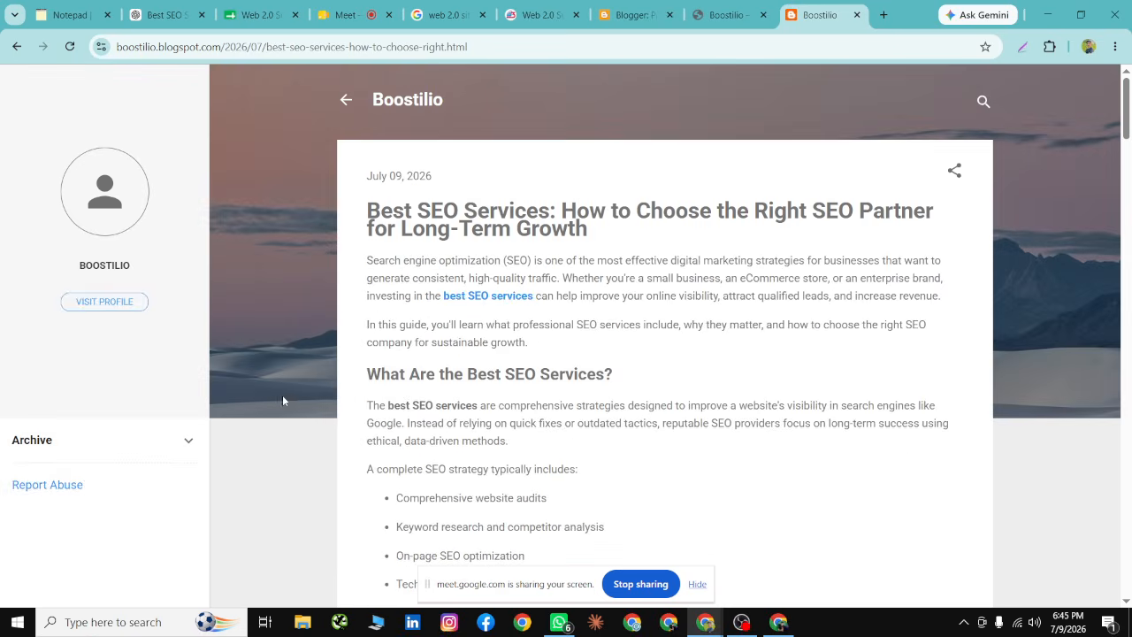
click(627, 14)
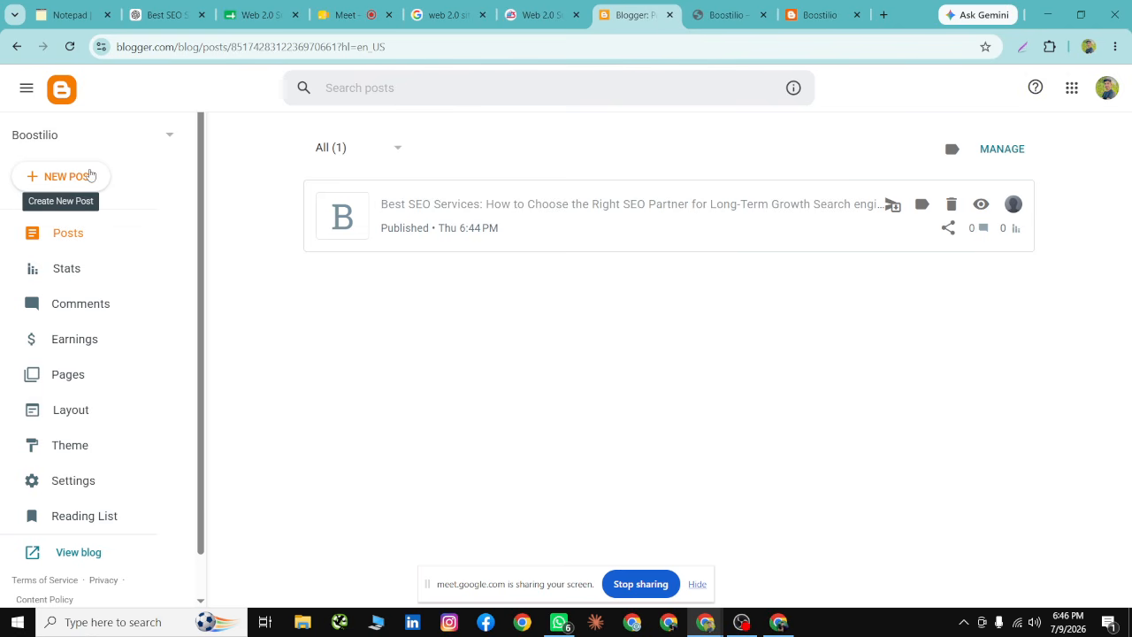
scroll(115, 412, down, 1)
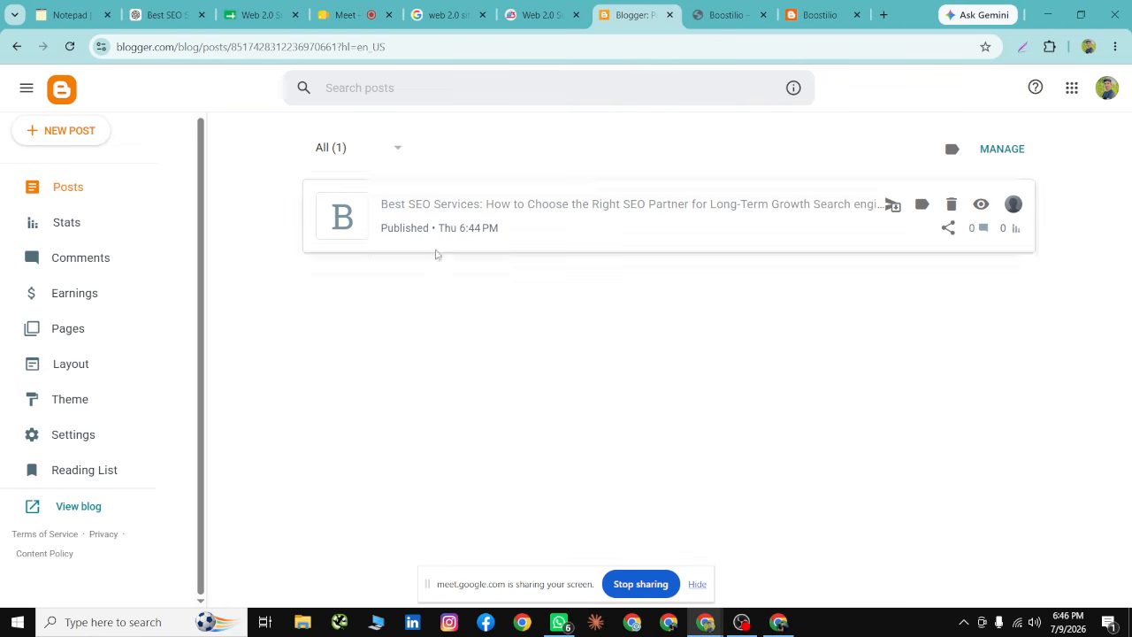
click(144, 7)
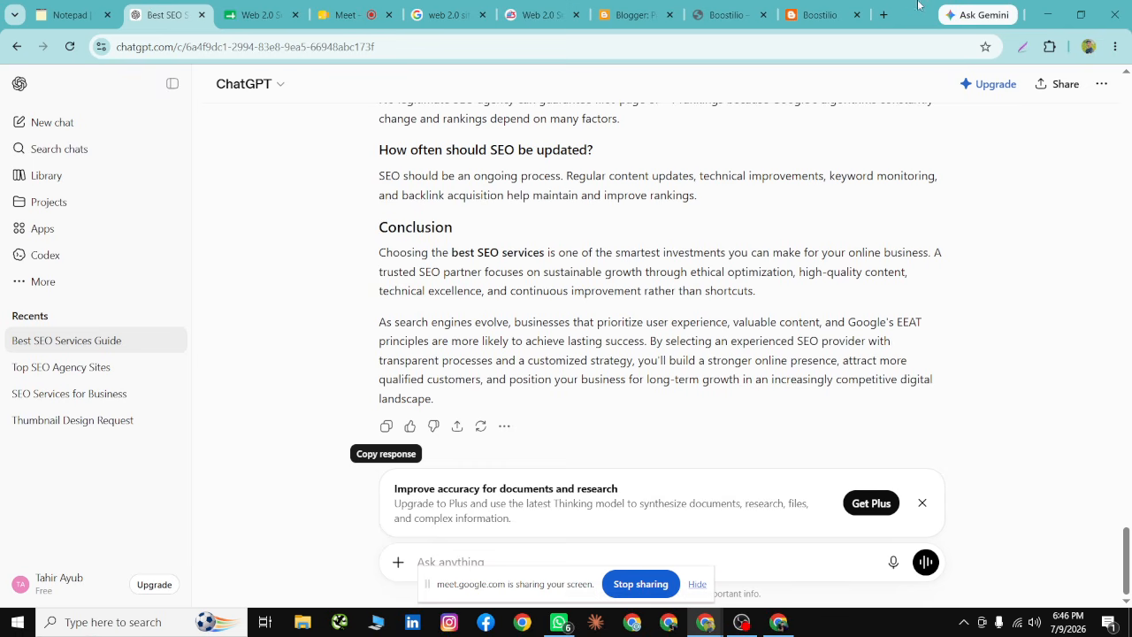
click(854, 9)
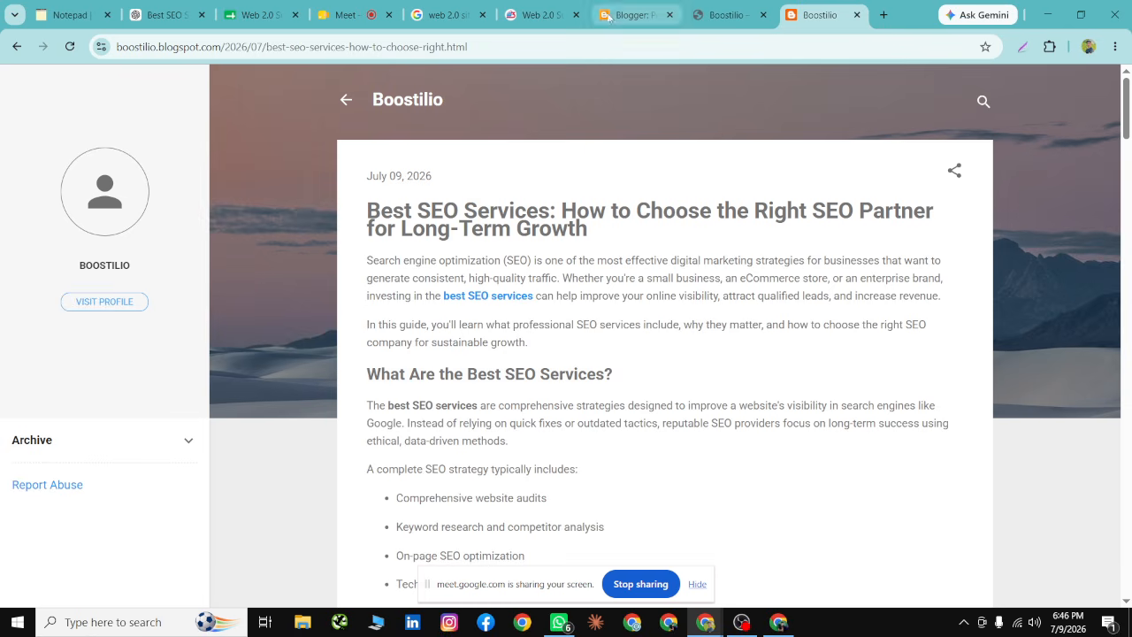
click(340, 7)
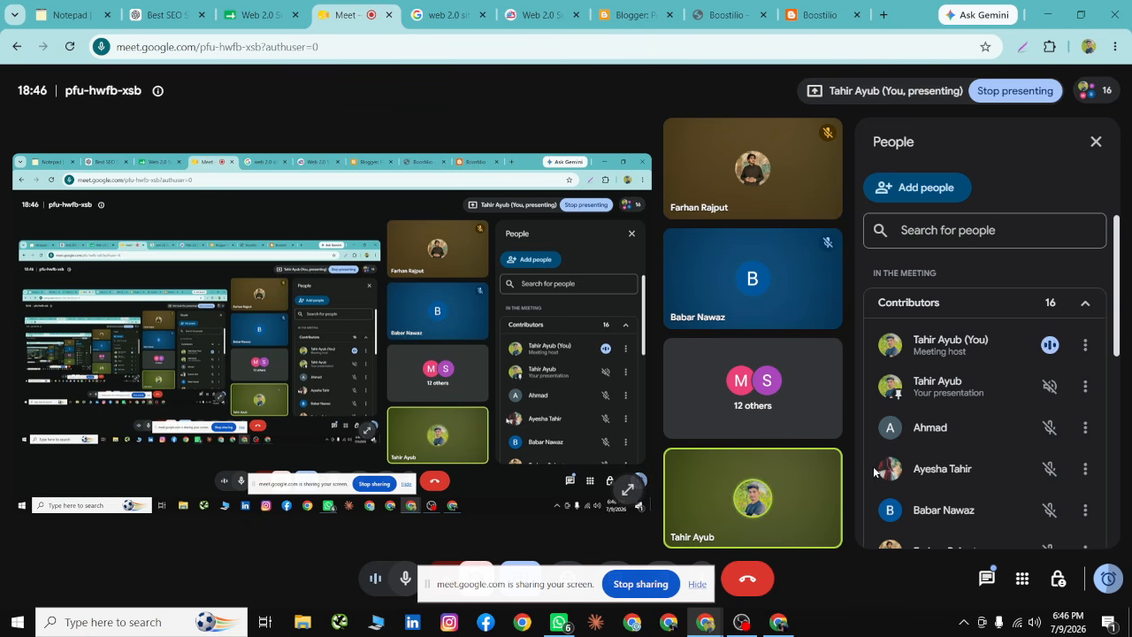
Step: Scroll the backlink notes to section 3 and point out its About page and Contact page items
click(89, 6)
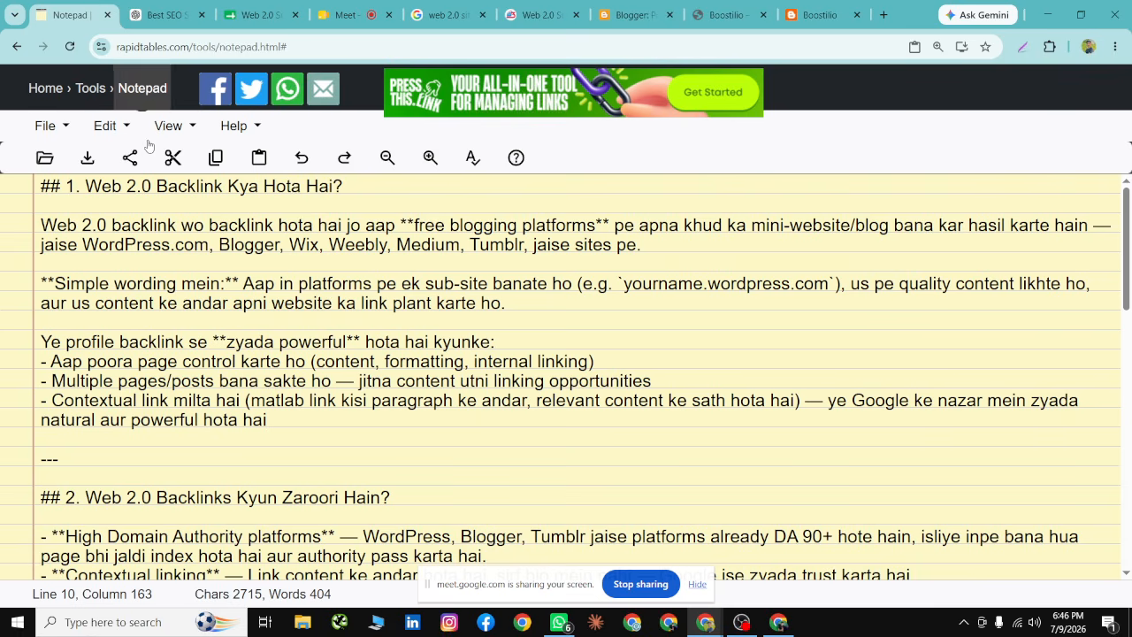
scroll(225, 439, down, 3)
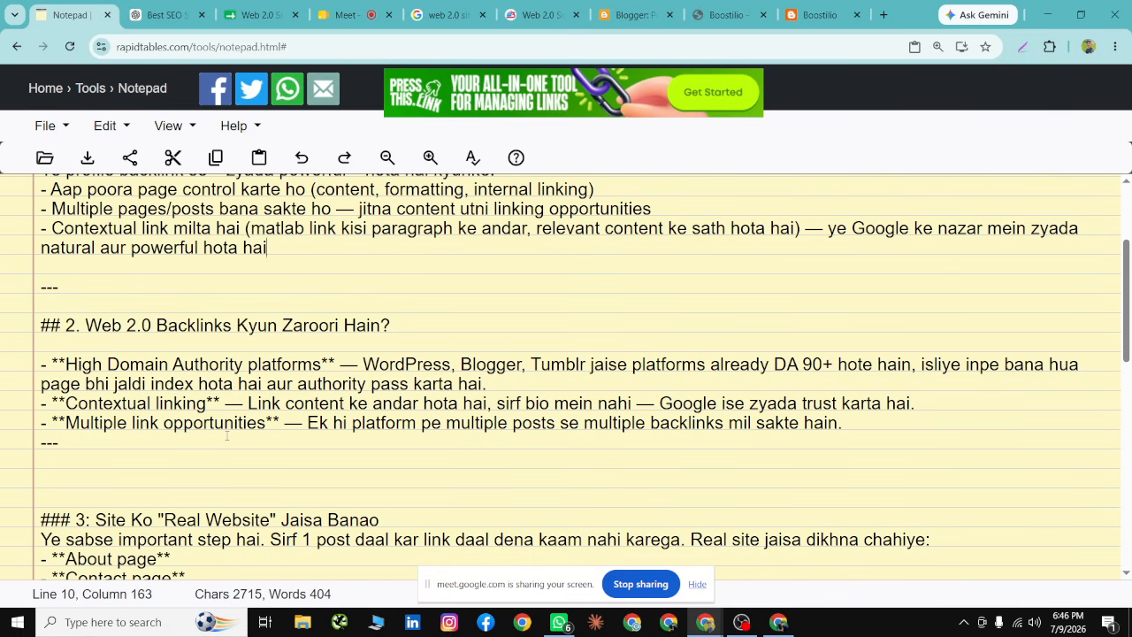
scroll(226, 435, down, 3)
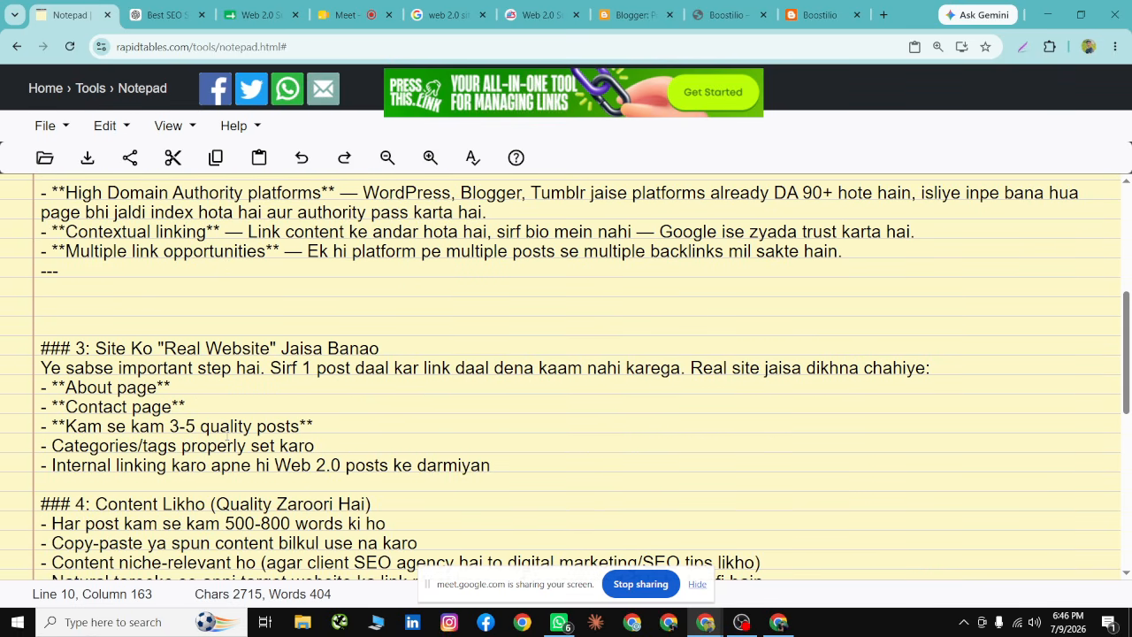
scroll(227, 439, down, 3)
scroll(227, 435, up, 3)
click(166, 393)
click(174, 383)
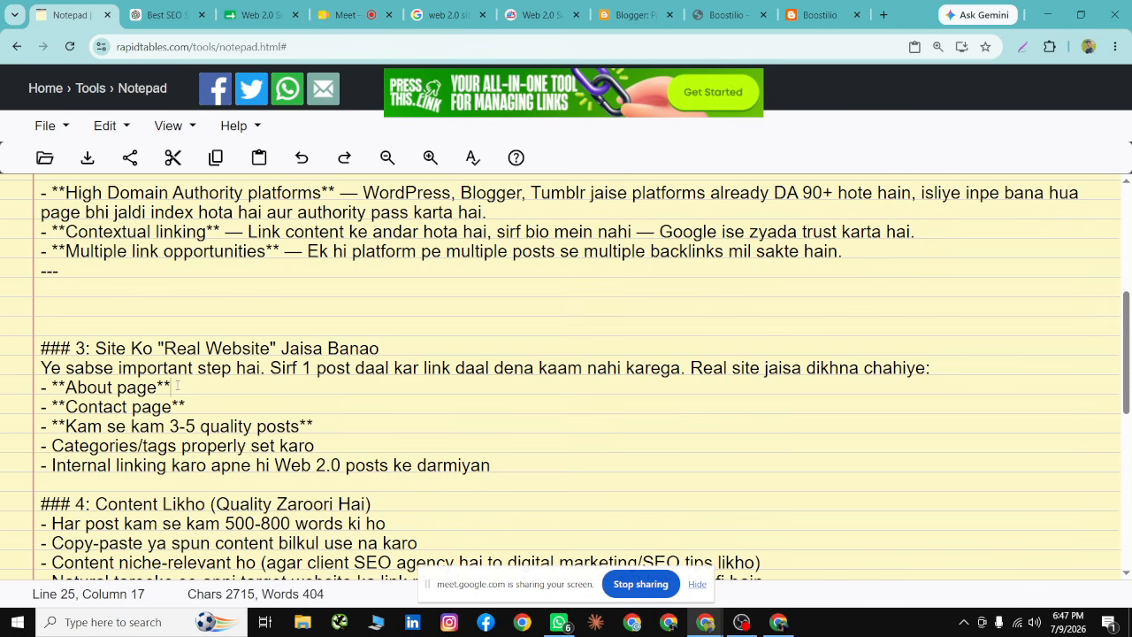
key(Right)
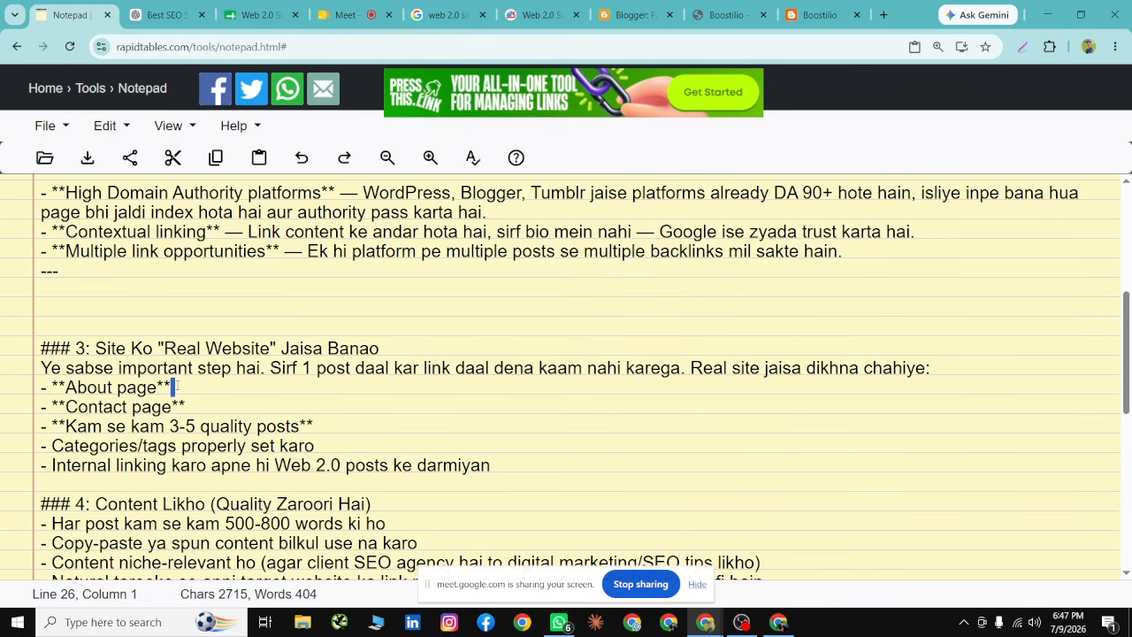
click(185, 405)
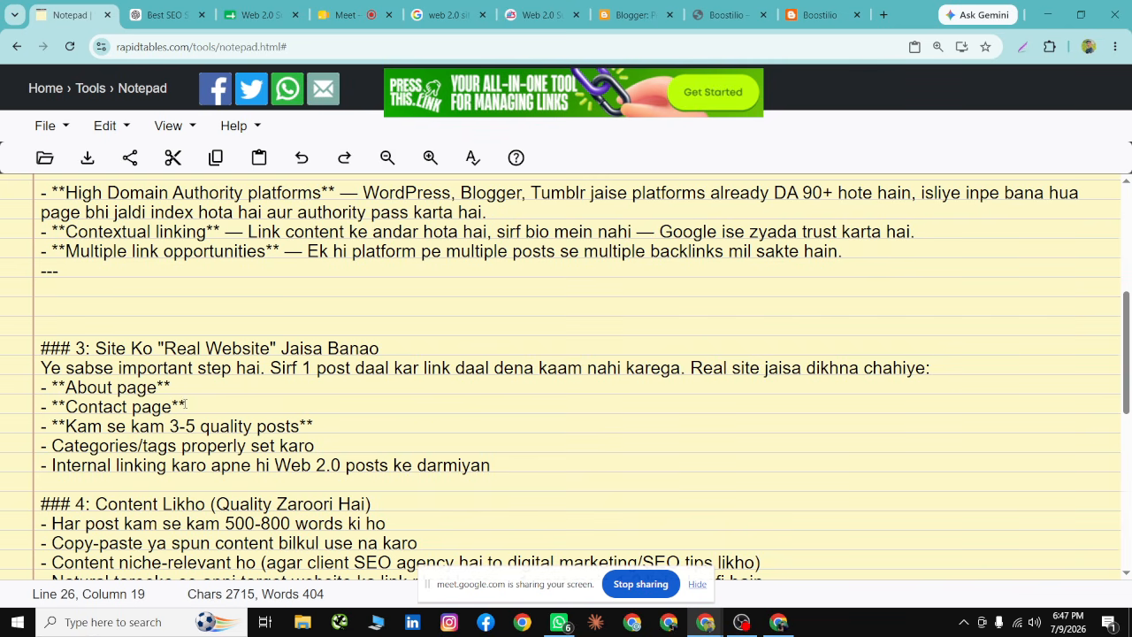
scroll(185, 405, down, 2)
scroll(206, 355, up, 2)
click(209, 425)
click(230, 426)
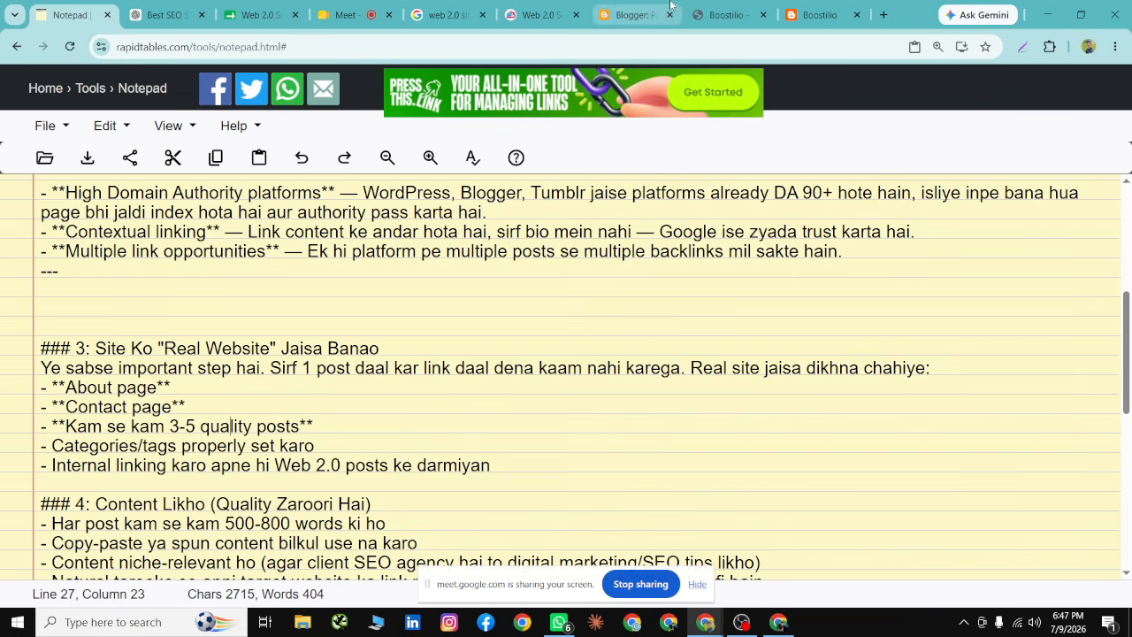
click(641, 13)
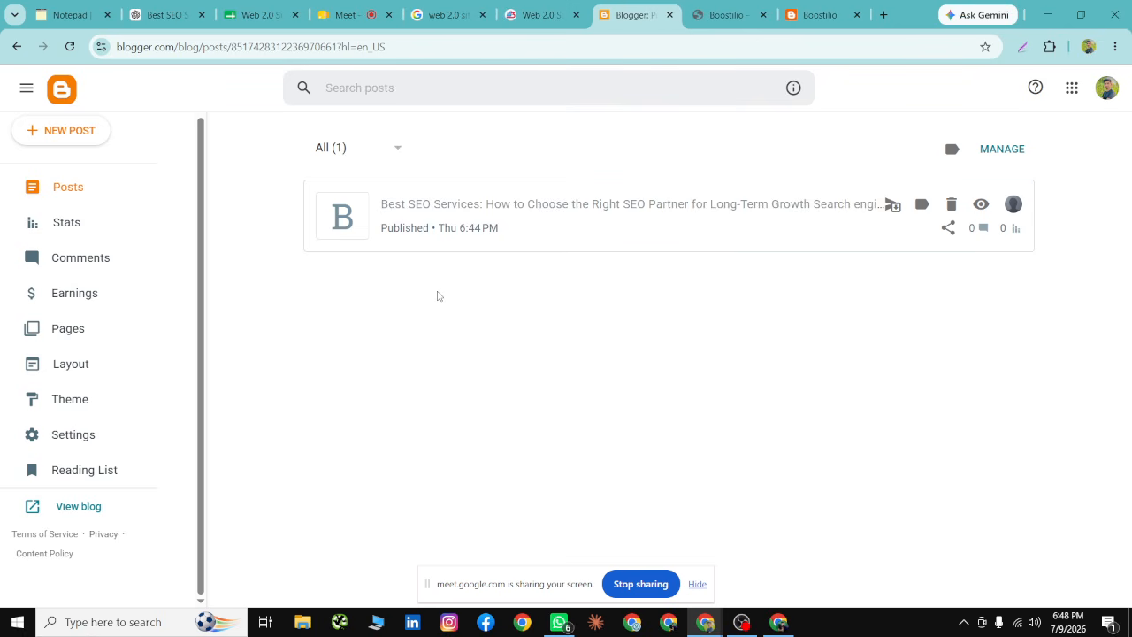
click(66, 16)
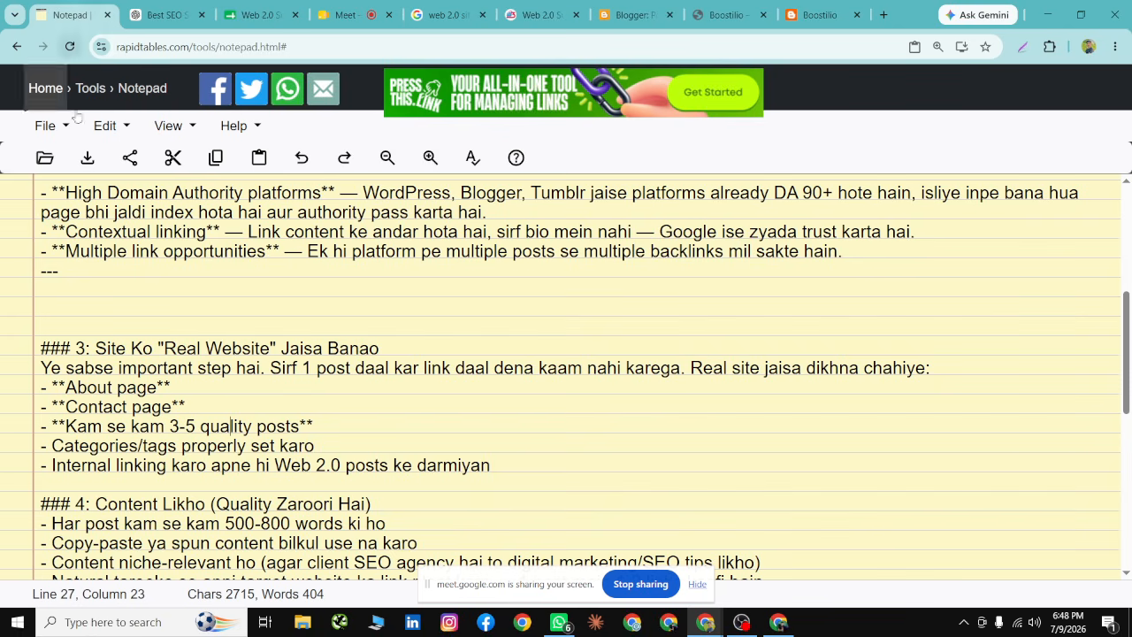
scroll(253, 422, down, 2)
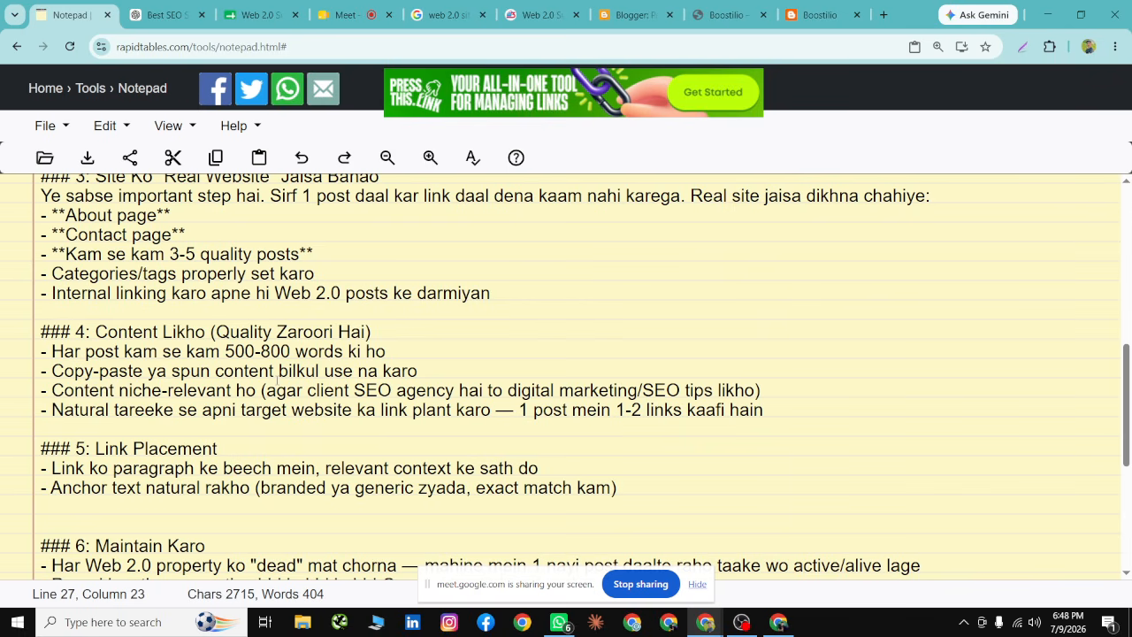
click(199, 390)
click(201, 370)
key(Right)
click(217, 389)
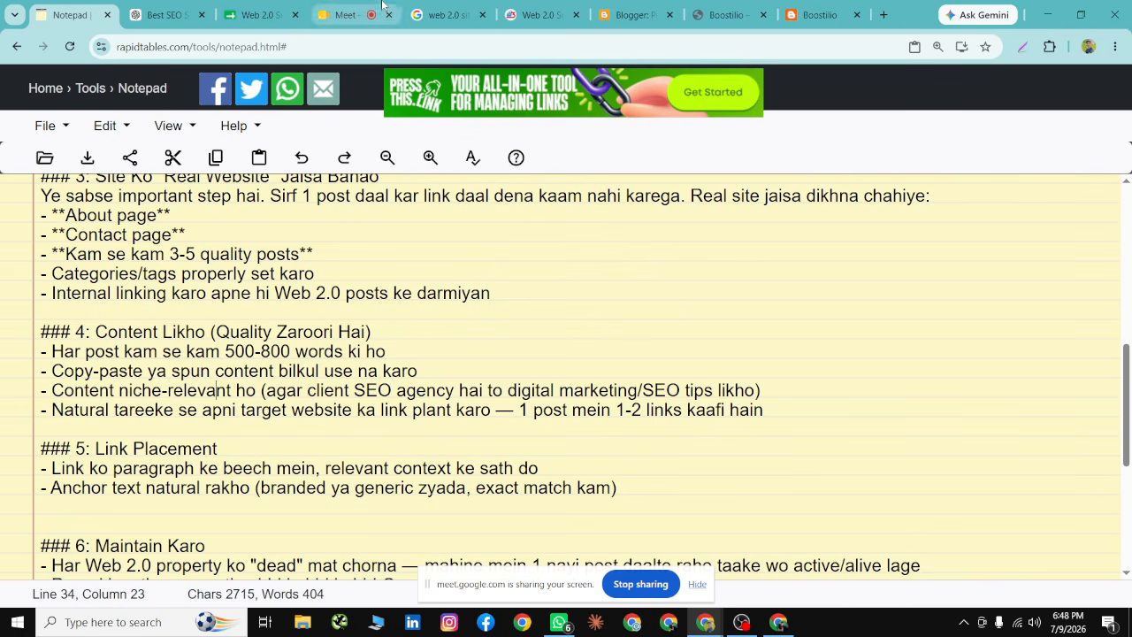
click(819, 15)
scroll(504, 402, down, 20)
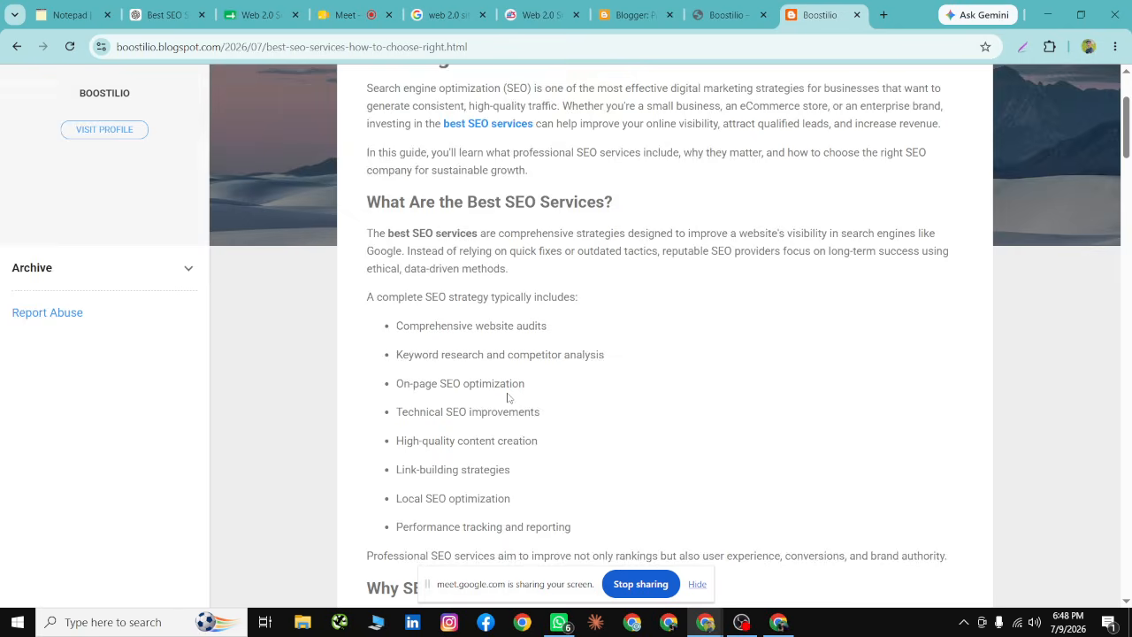
scroll(503, 404, down, 12)
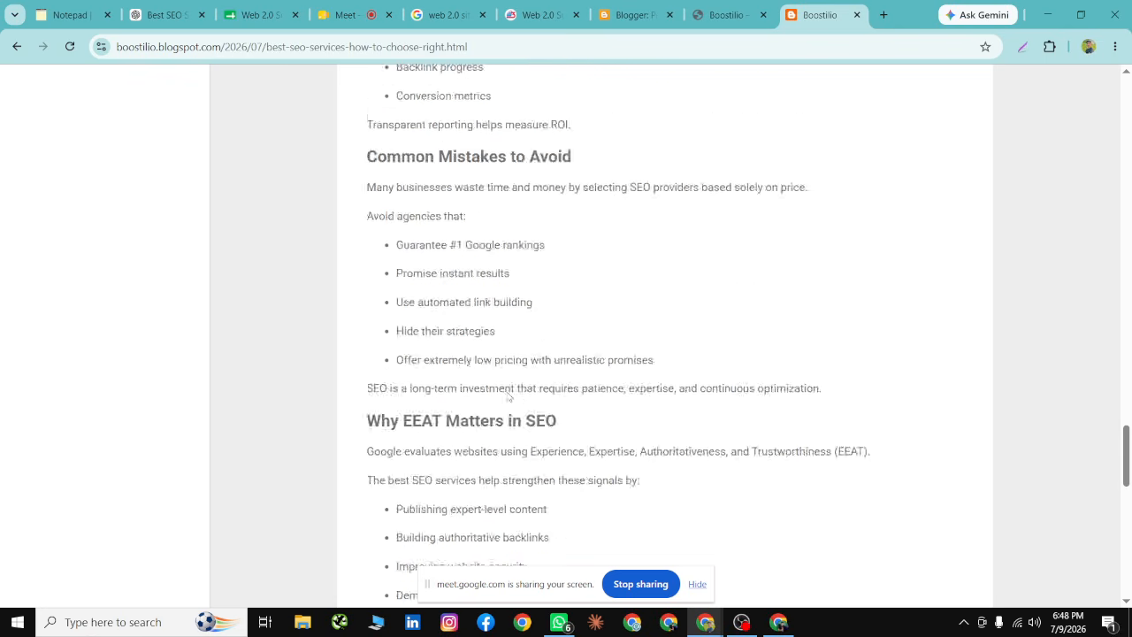
scroll(508, 395, up, 8)
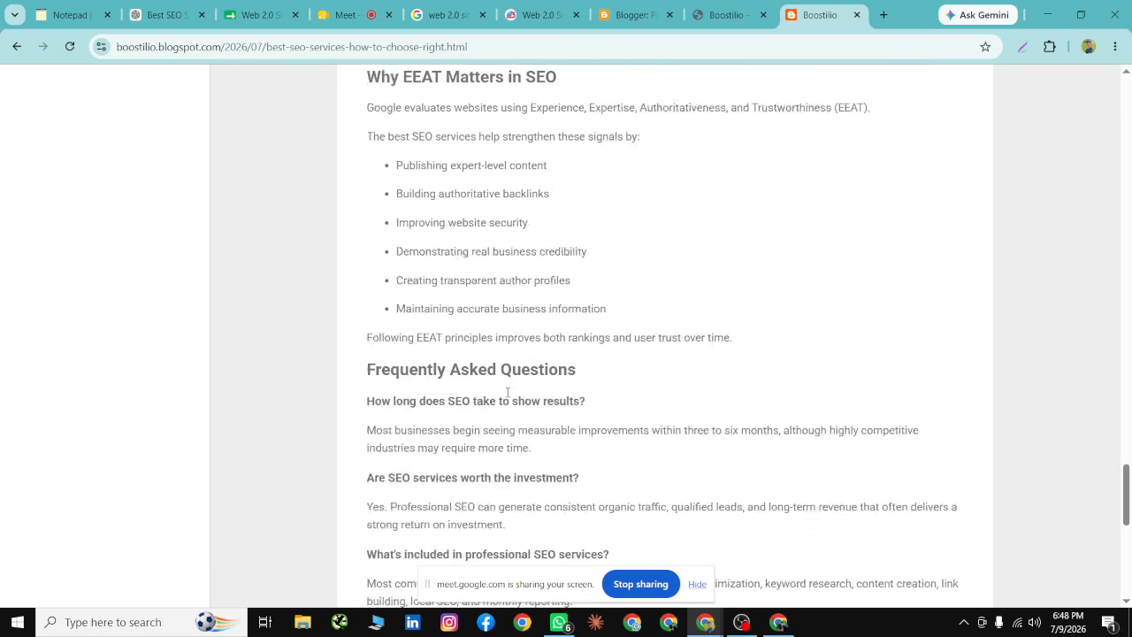
scroll(496, 392, up, 20)
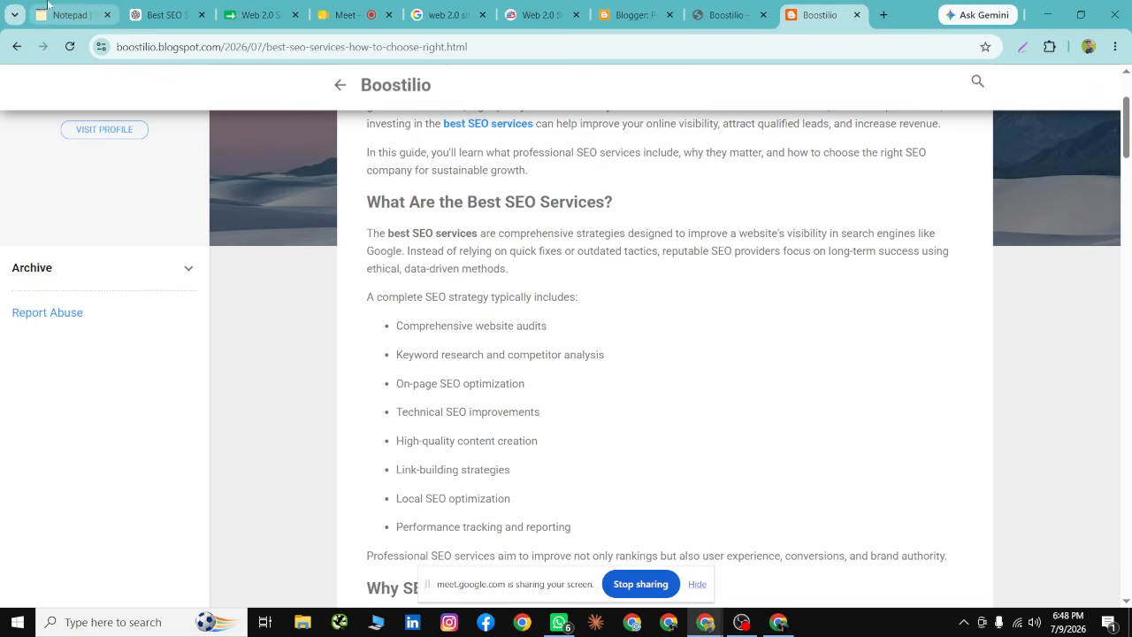
key(ctrl+1)
scroll(339, 464, down, 4)
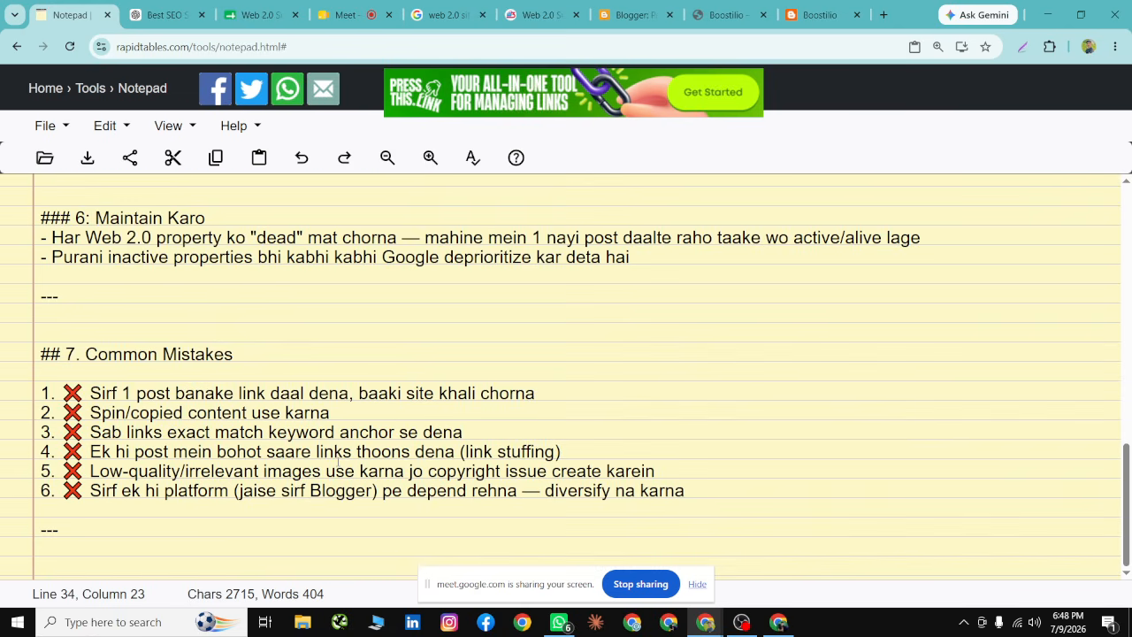
Step: Point out section 6's items on maintaining each Web 2.0 property and inactive properties
click(294, 257)
click(155, 239)
click(405, 256)
click(458, 270)
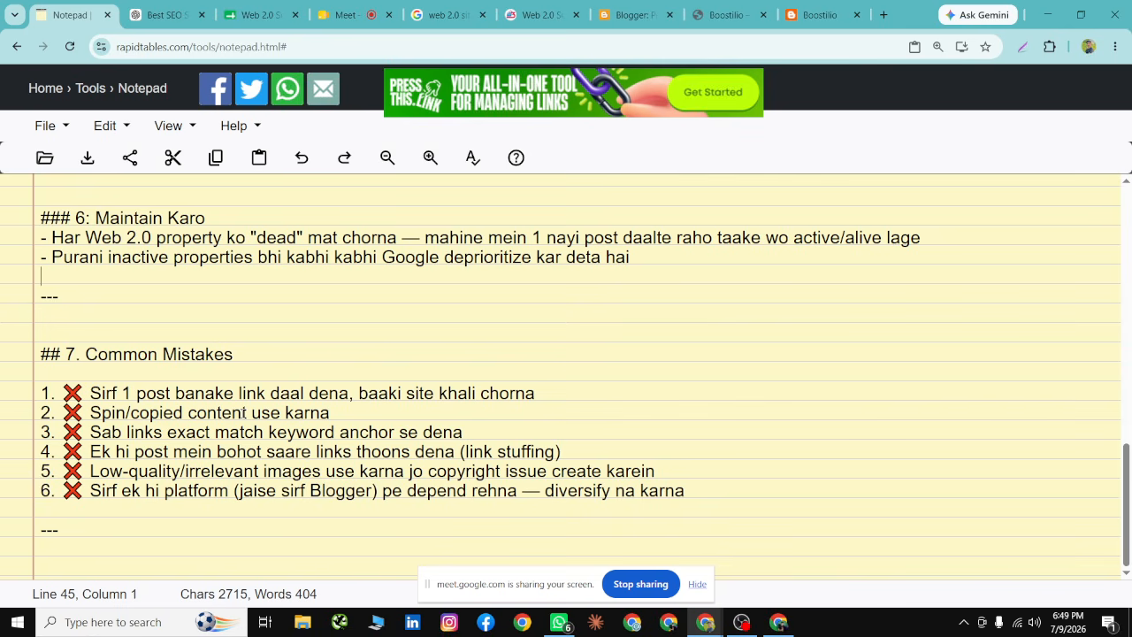
Step: Go through the Common Mistakes list and delete 'thoons' from the link stuffing mistake
click(351, 412)
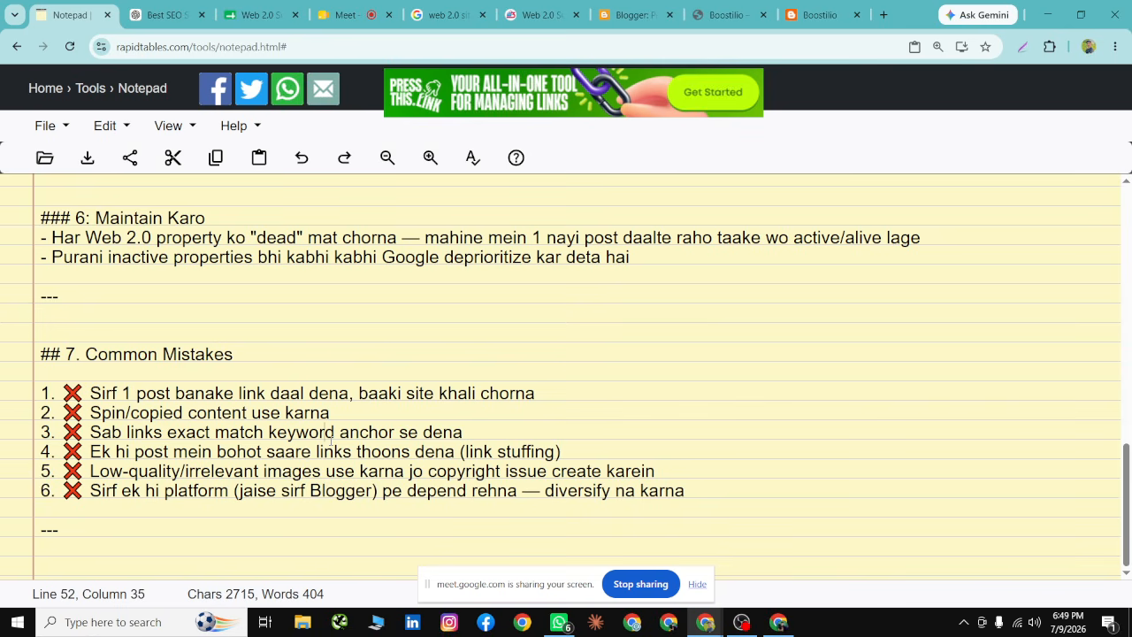
triple_click(332, 433)
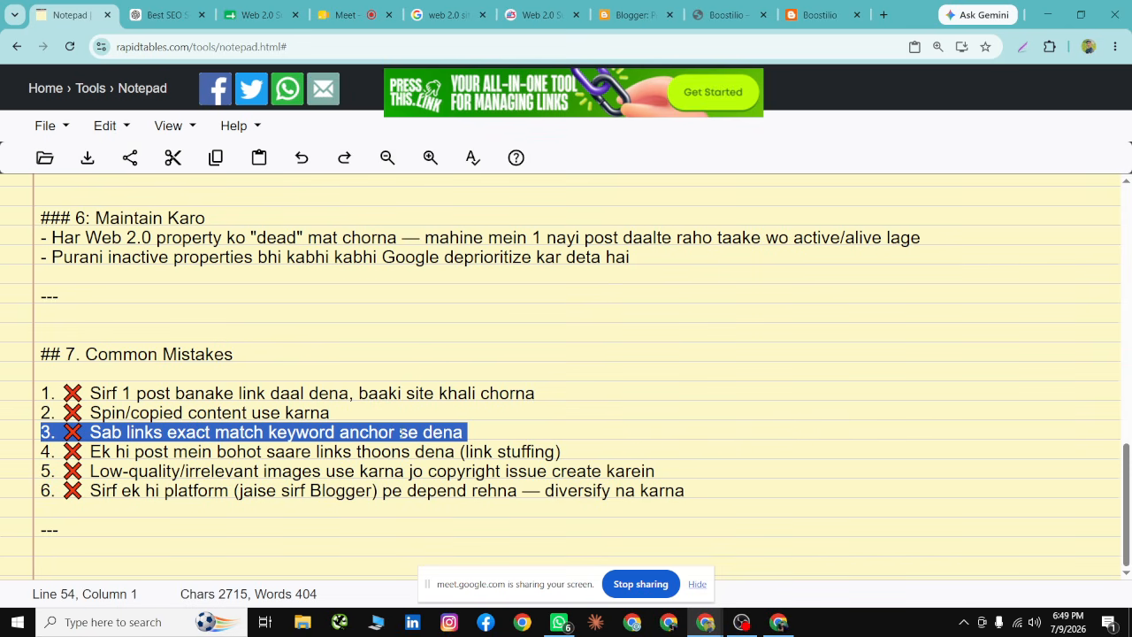
triple_click(412, 433)
click(409, 433)
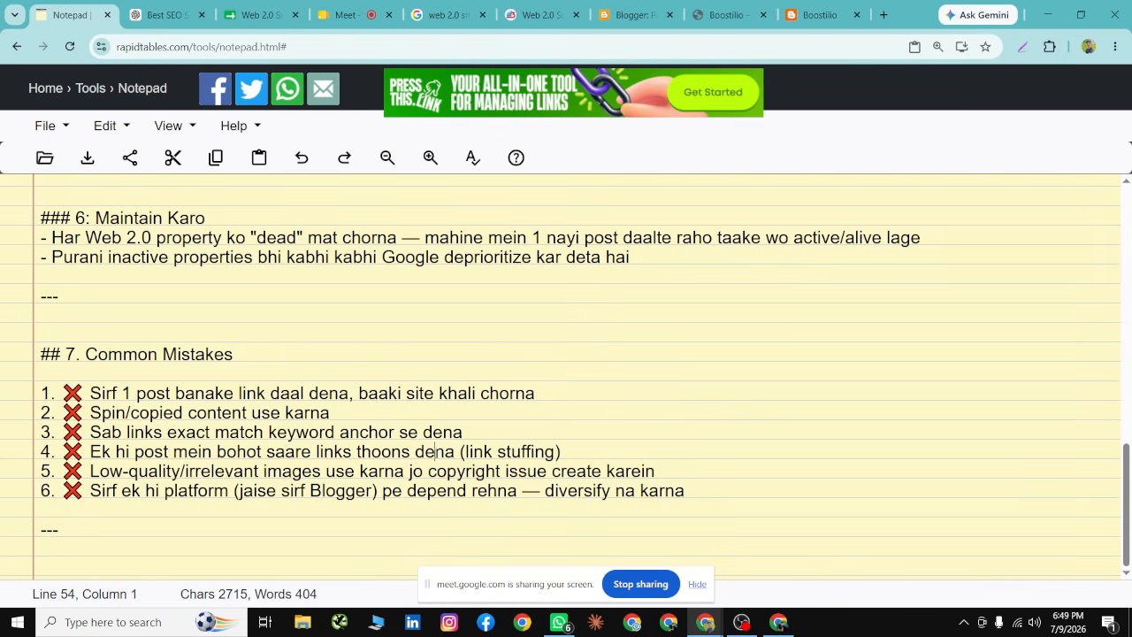
triple_click(437, 451)
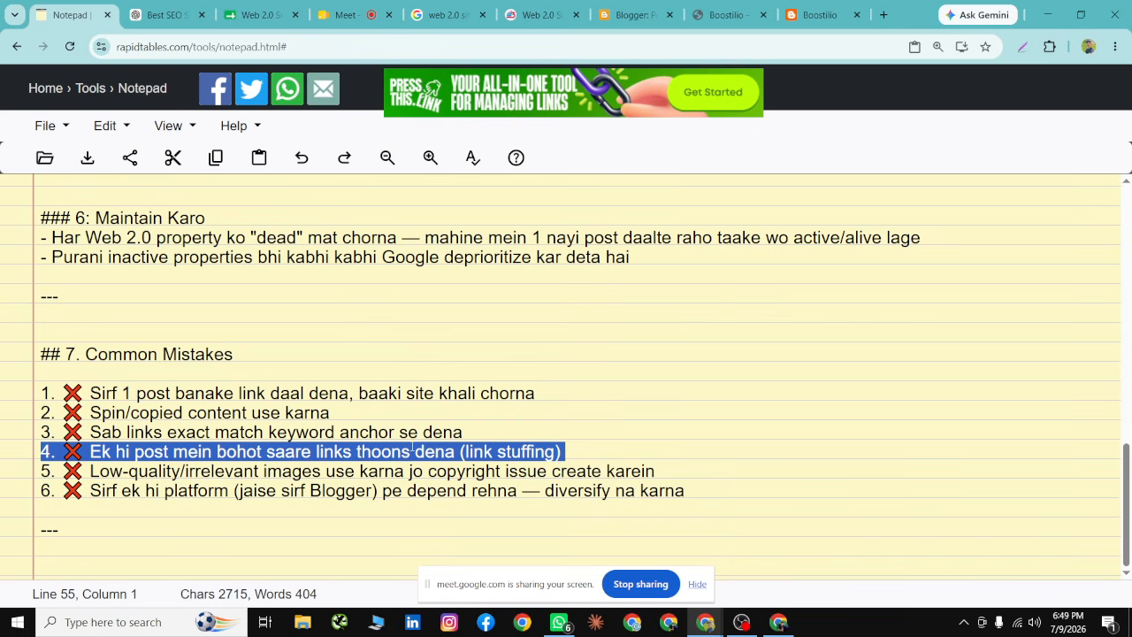
click(412, 448)
key(BackSpace)
key(BackSpace)
key(BackSpace)
key(BackSpace)
key(BackSpace)
key(BackSpace)
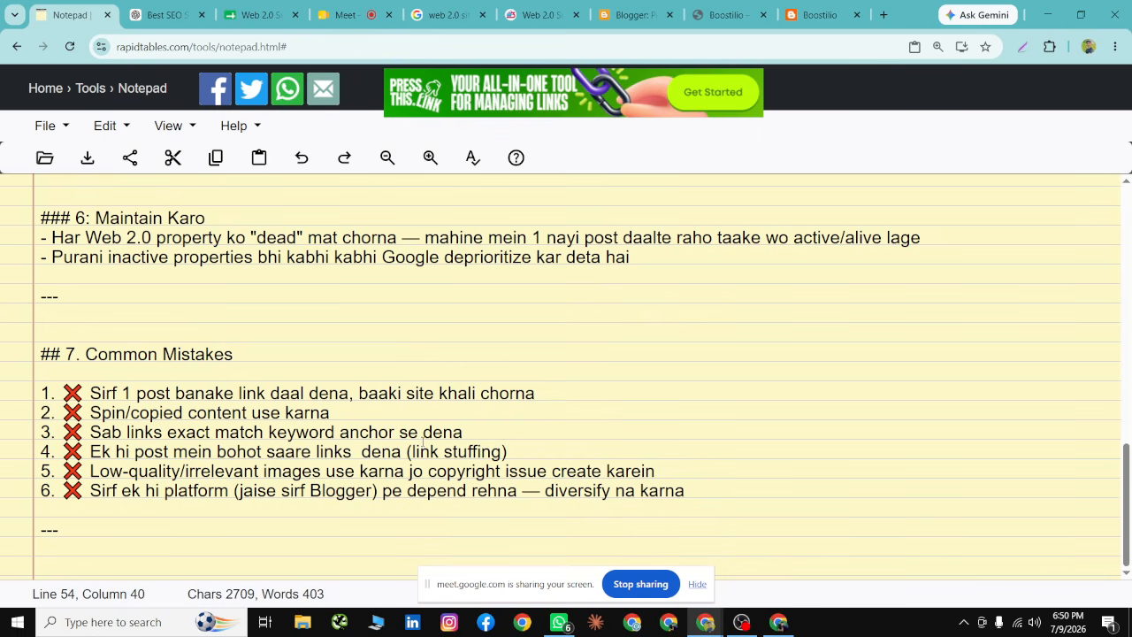
Step: Scroll through the published Best SEO Services post in the Boostilio tab
click(821, 14)
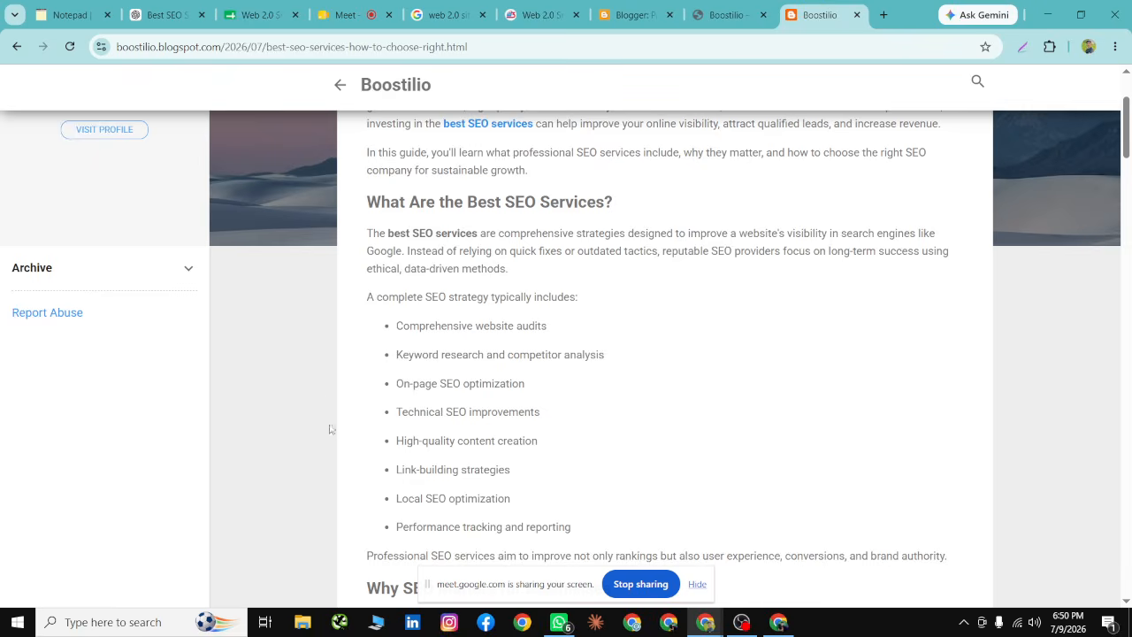
scroll(336, 420, up, 2)
scroll(445, 360, down, 8)
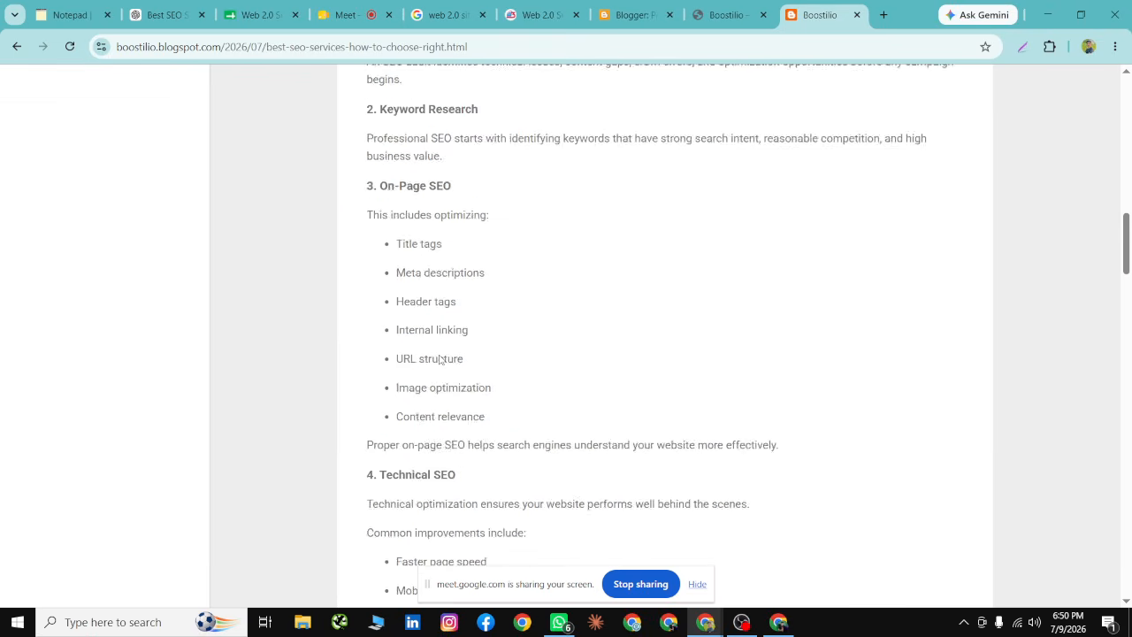
scroll(439, 358, down, 9)
scroll(439, 358, up, 13)
scroll(440, 358, down, 10)
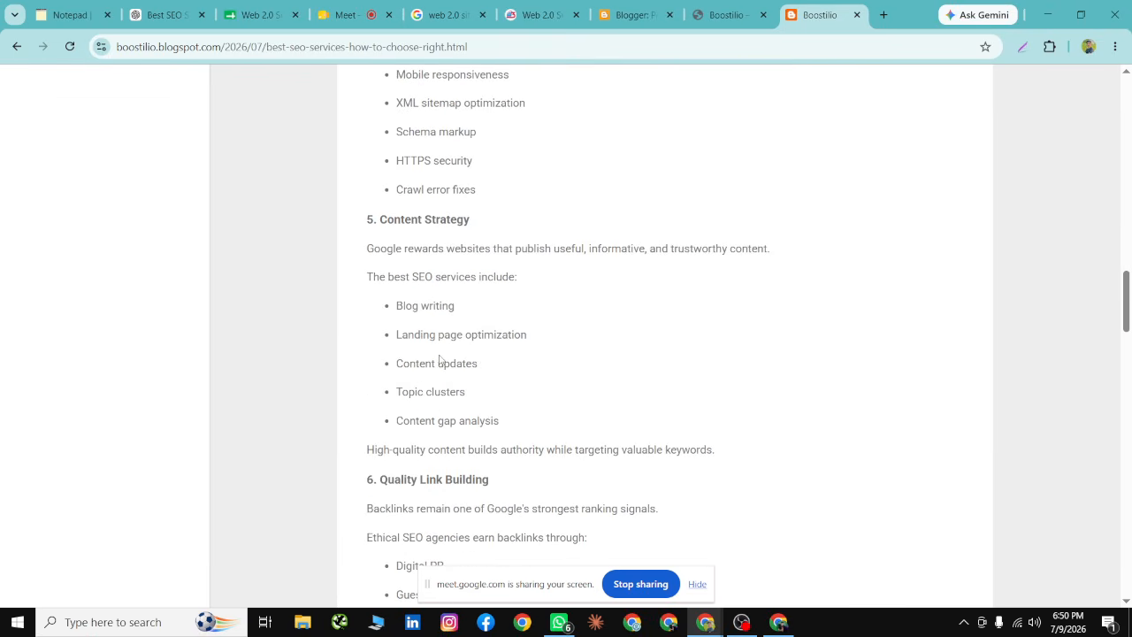
scroll(440, 358, down, 2)
scroll(437, 361, up, 15)
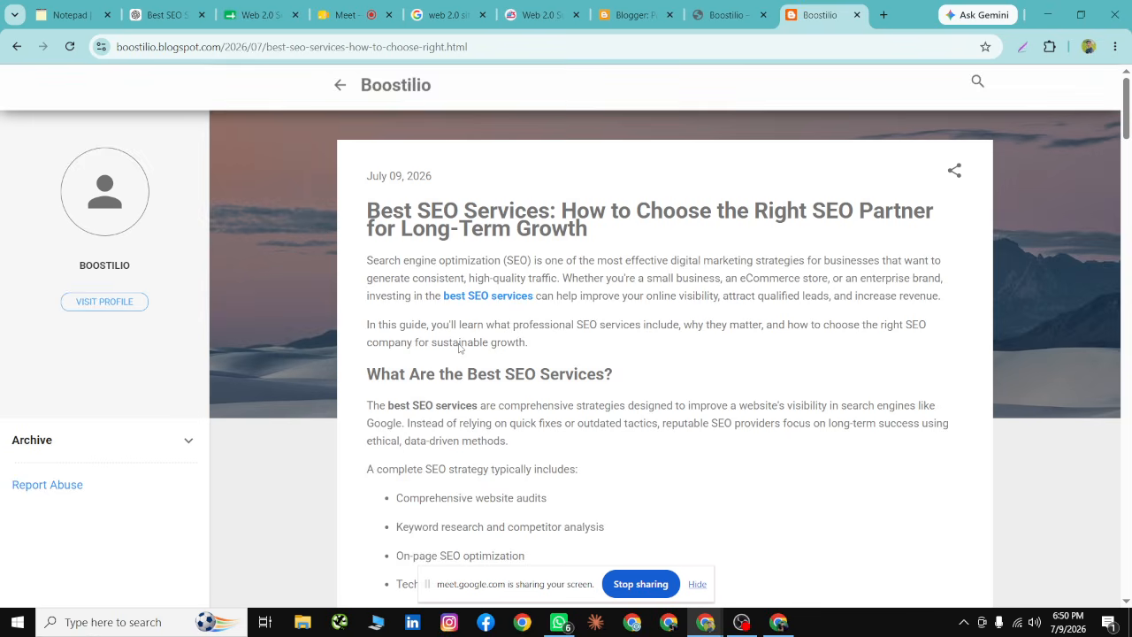
Step: Insert 'lga' into mistake 4 so it reads 'links lga dena', review the remaining items, and return to Meet
click(75, 15)
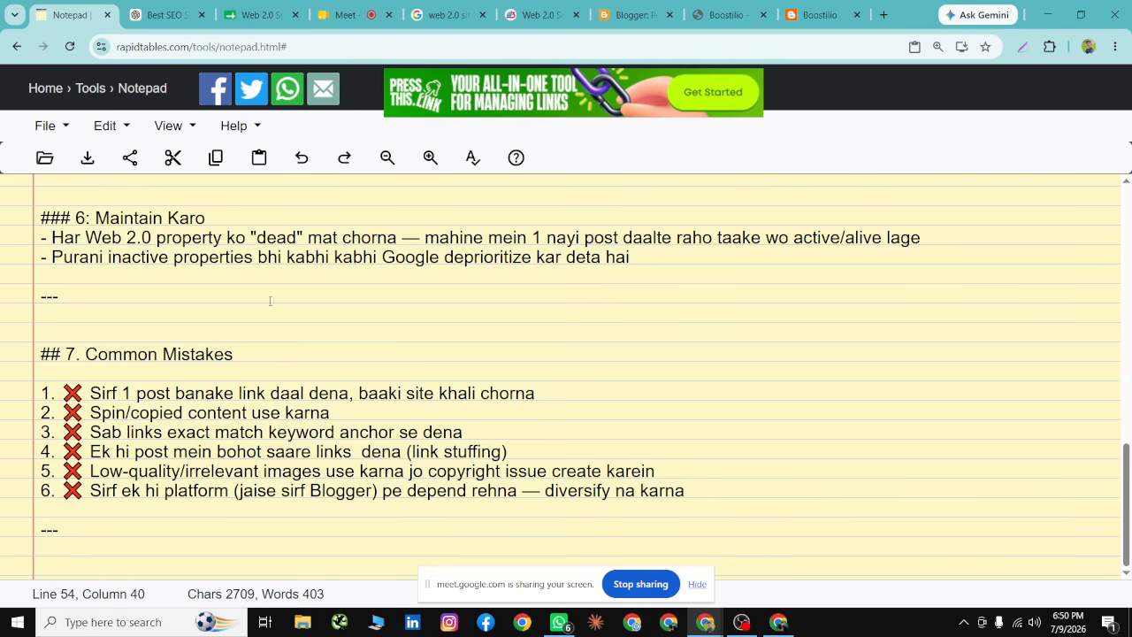
text(lg)
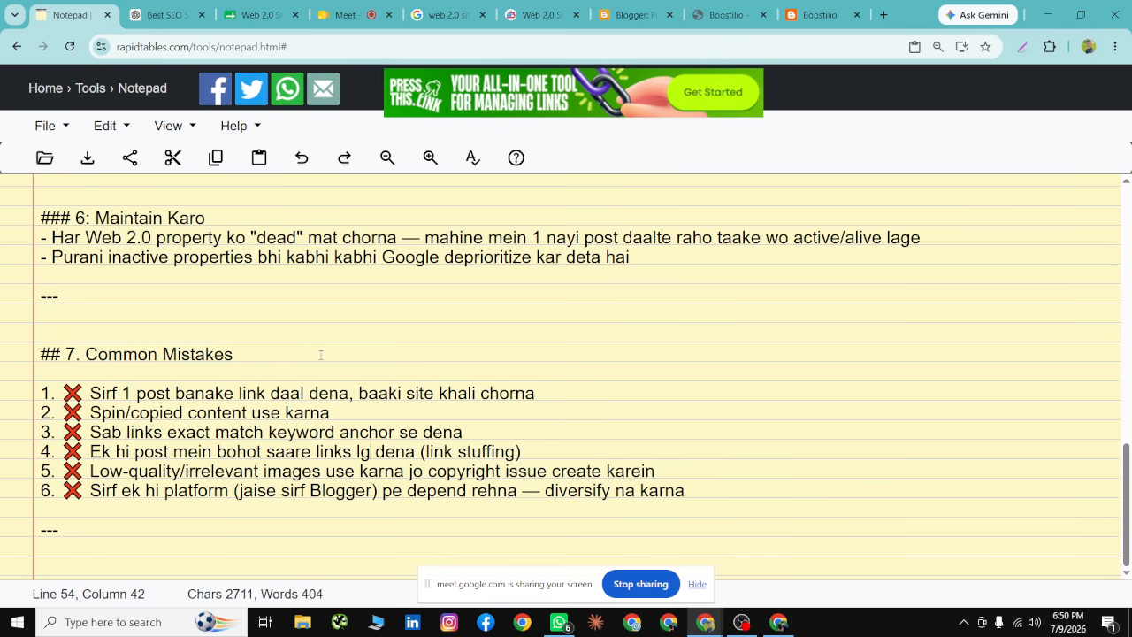
text(a)
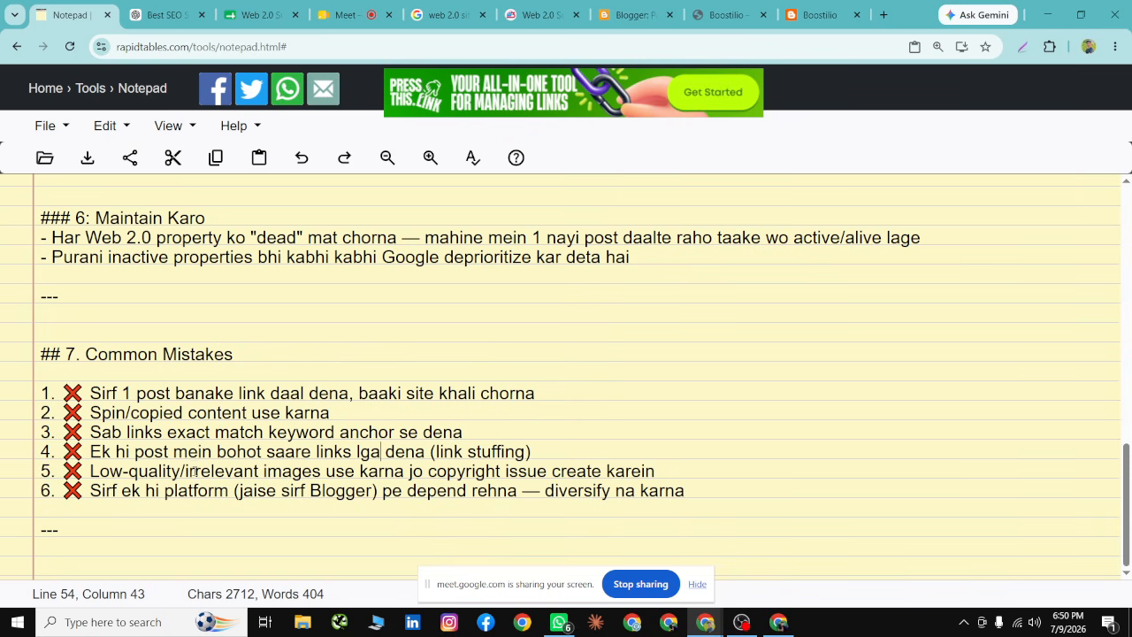
click(316, 487)
click(820, 15)
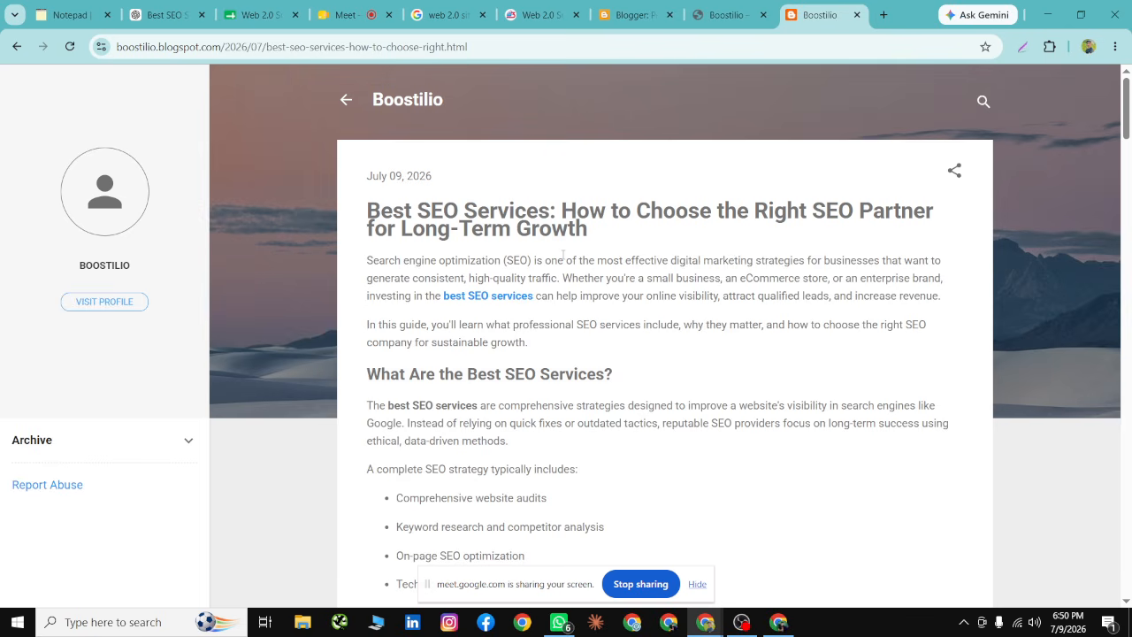
click(63, 12)
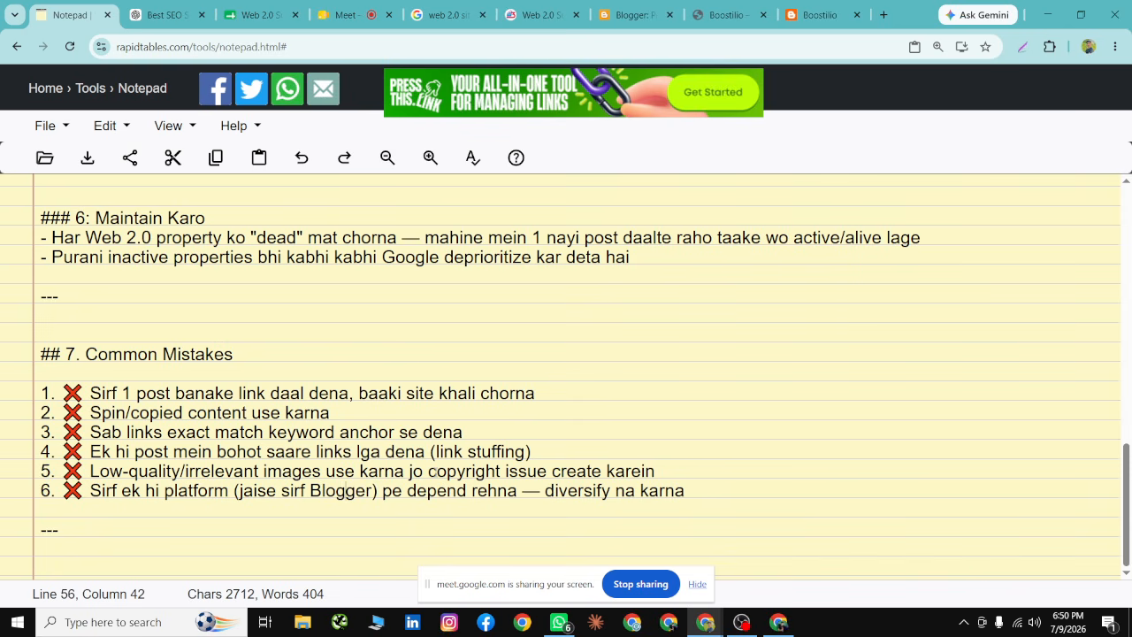
click(448, 475)
click(552, 471)
click(122, 502)
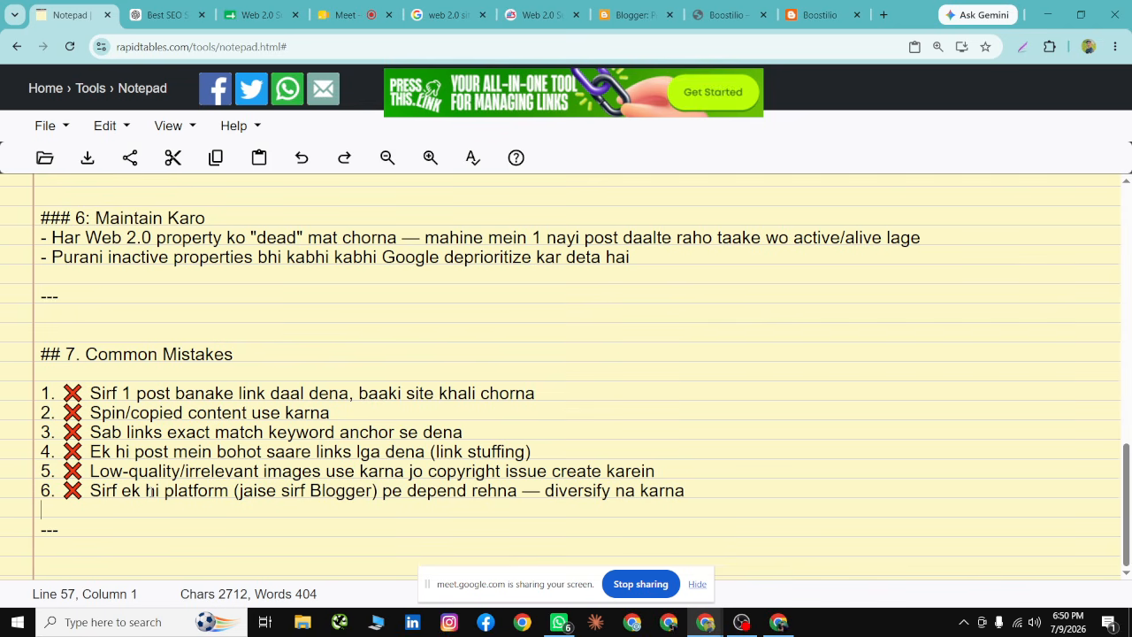
click(164, 491)
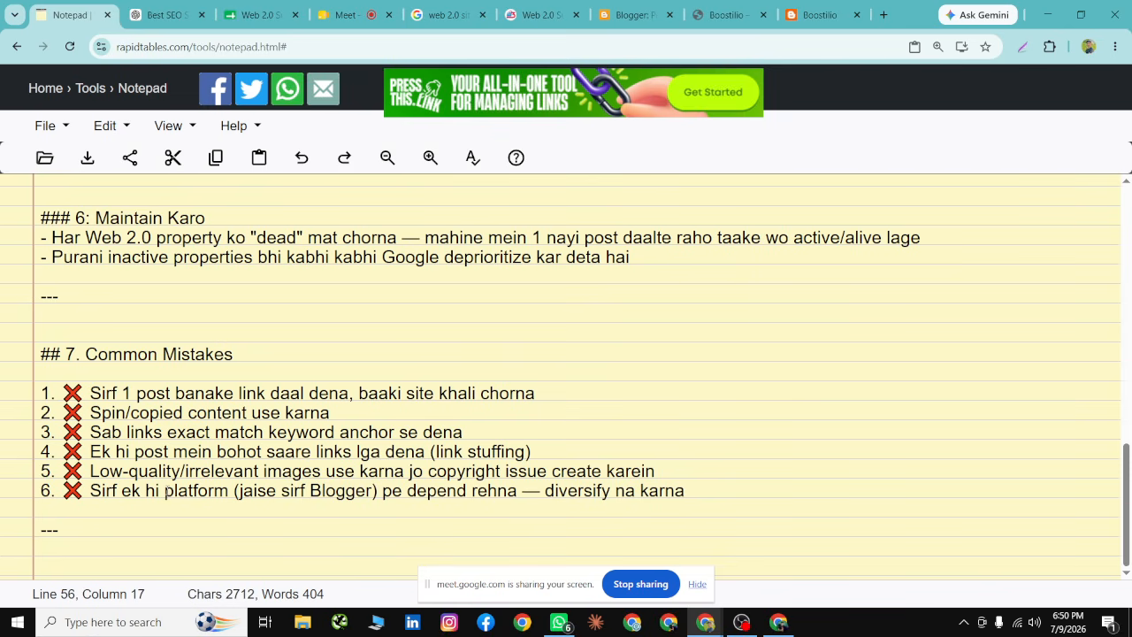
click(347, 14)
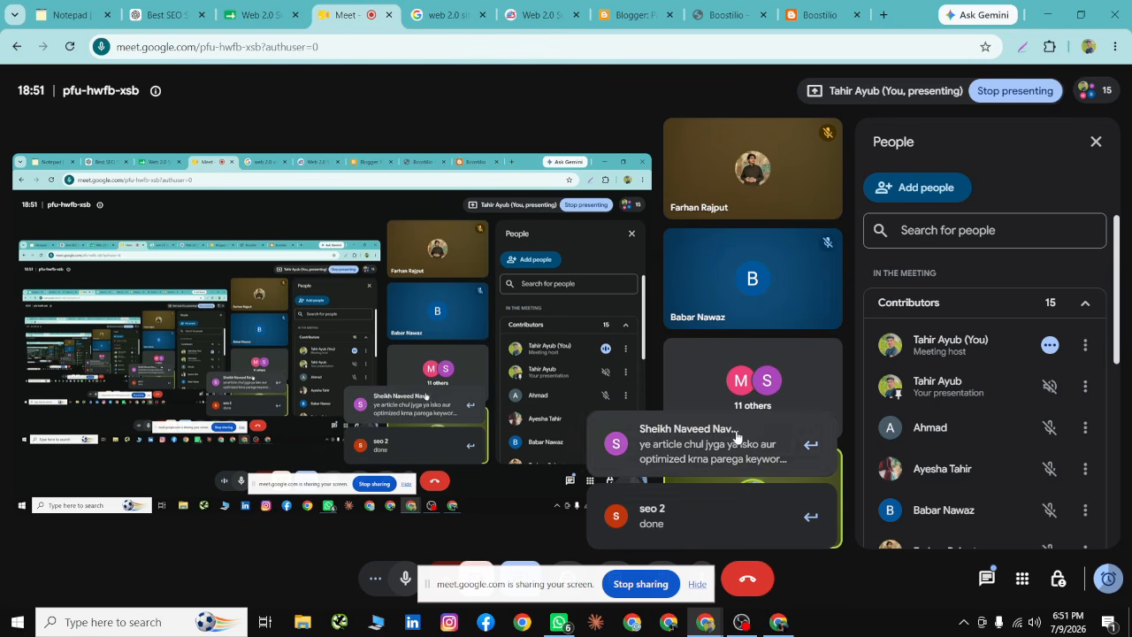
Step: Read the latest participant replies in the in-call chat, then close the messages panel
click(987, 580)
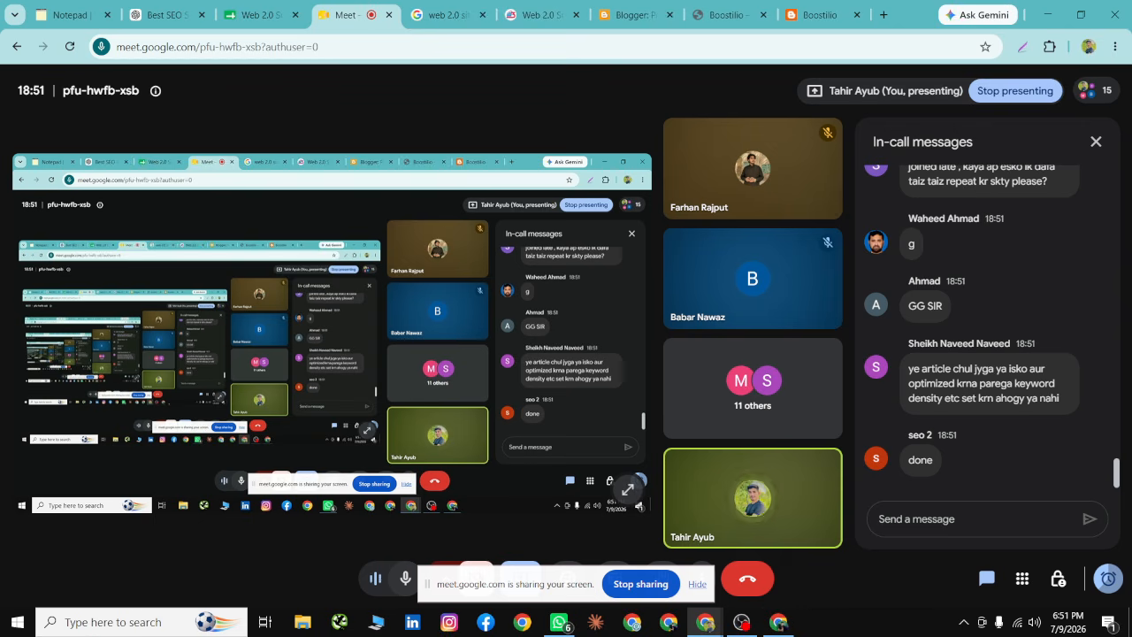
click(1095, 141)
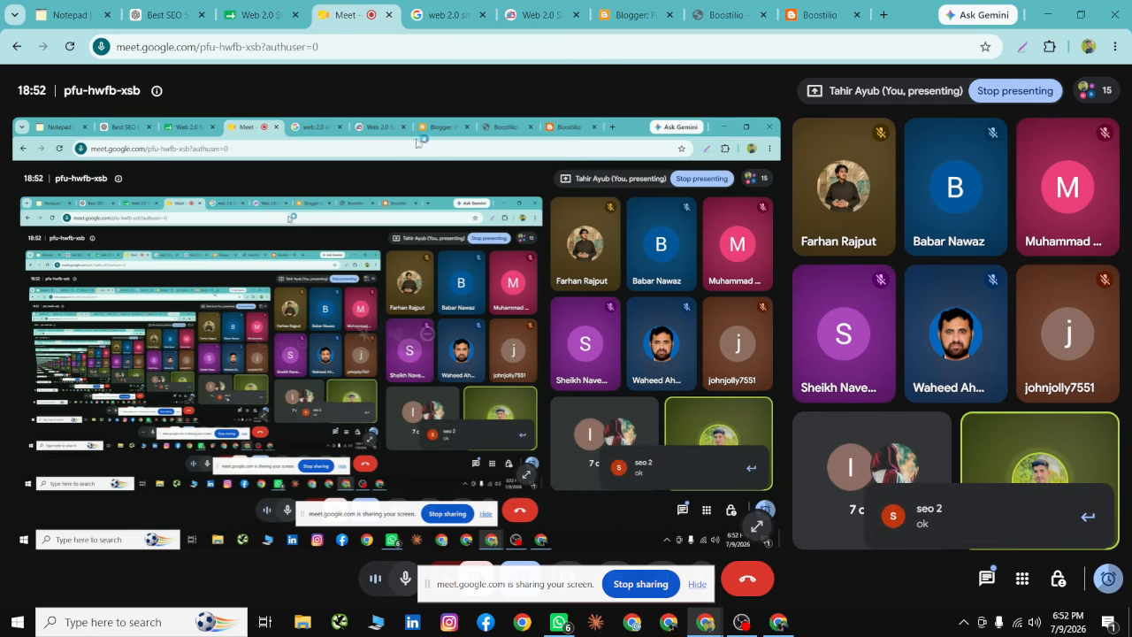
Step: Scroll the Web 2.0 Submission Website List down to the end of the site list
click(243, 5)
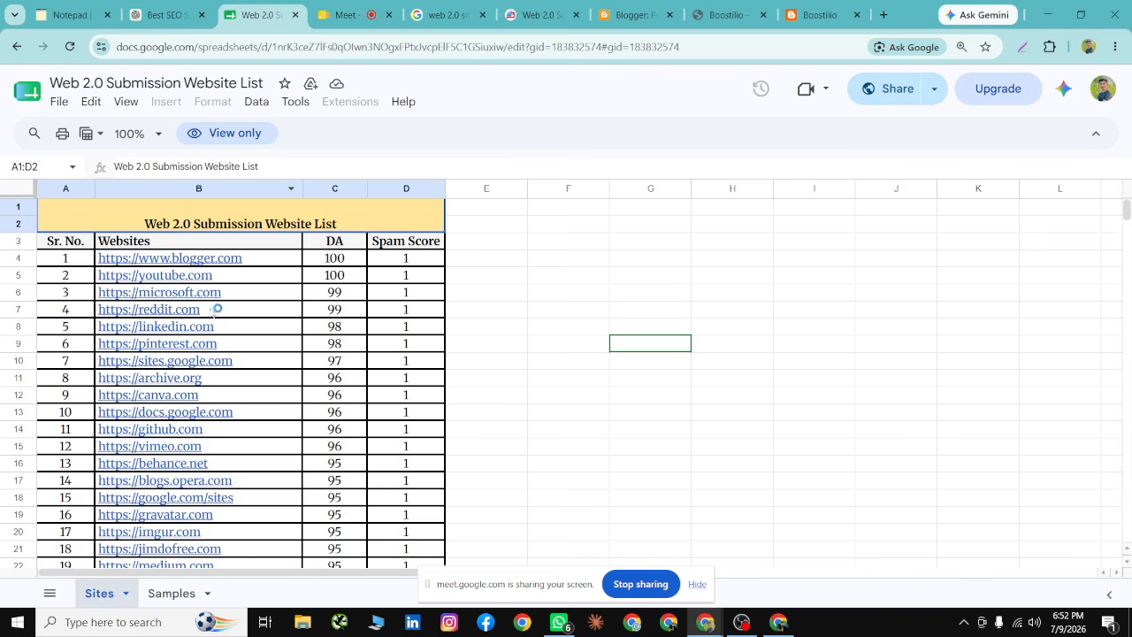
mouse_move(210, 346)
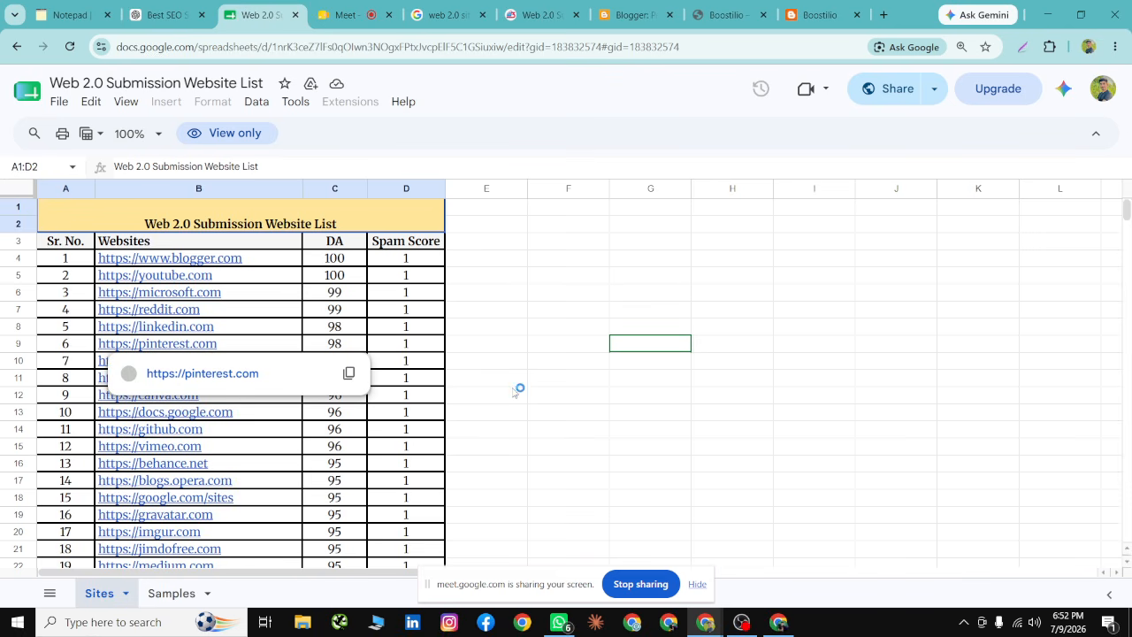
scroll(504, 386, down, 20)
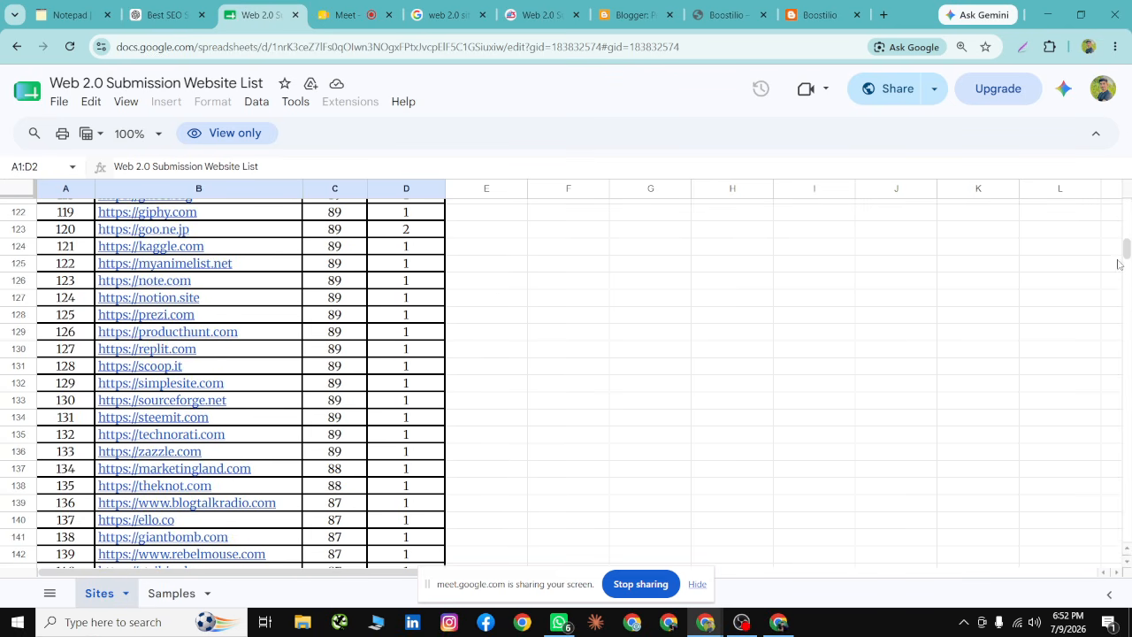
drag(1126, 251, 1103, 566)
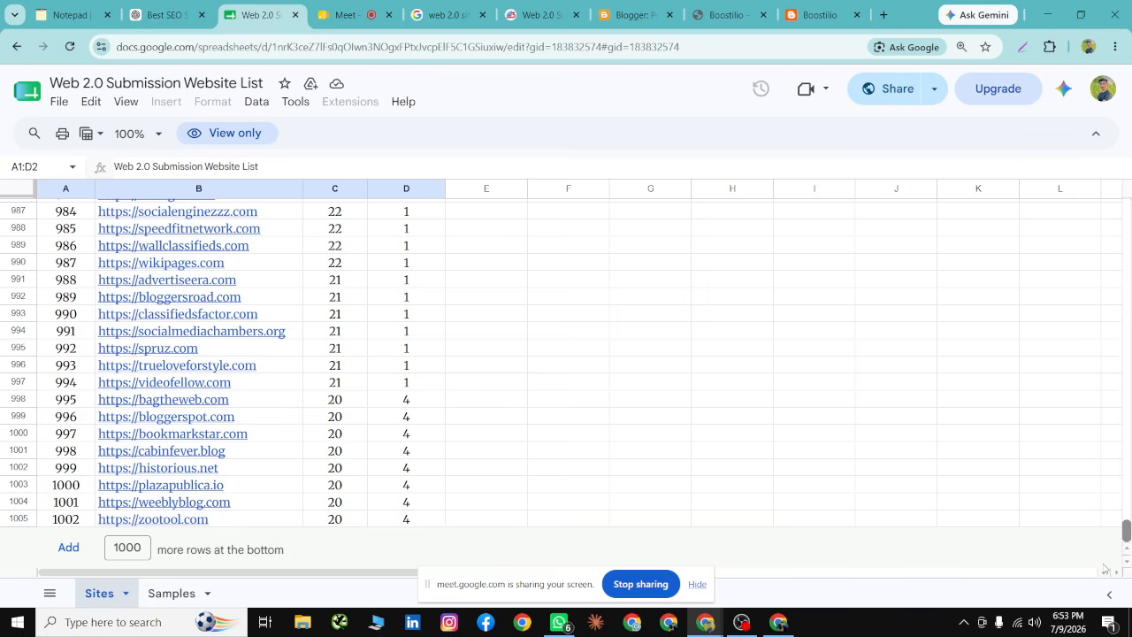
Step: Open the Samples sheet and look over its 13 sample sites, from Domain to Target URL
click(190, 595)
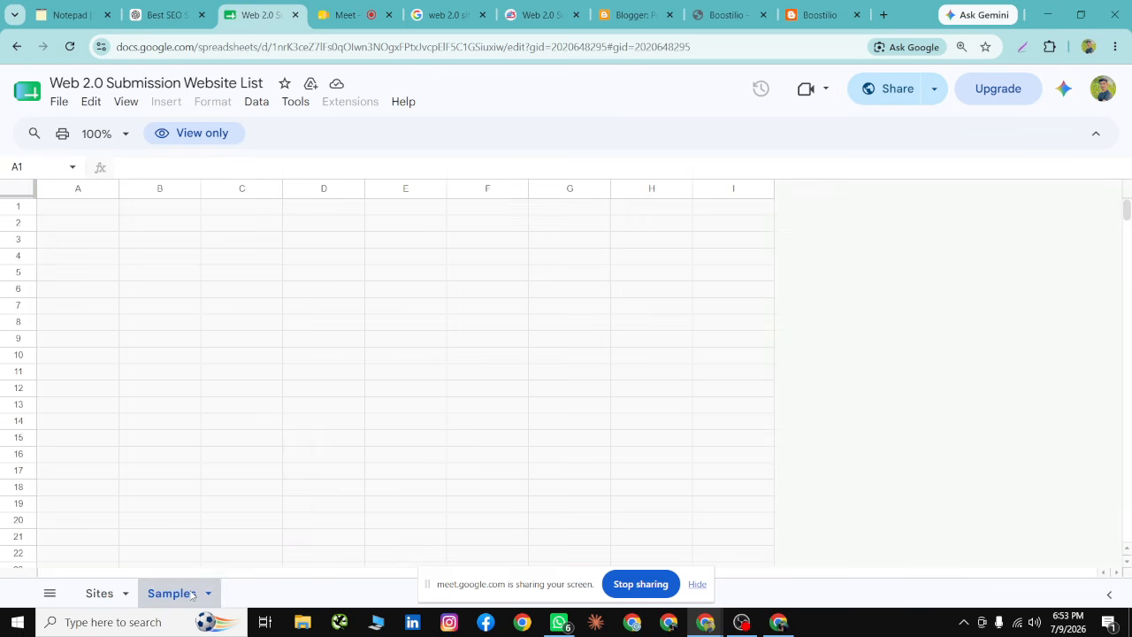
click(294, 495)
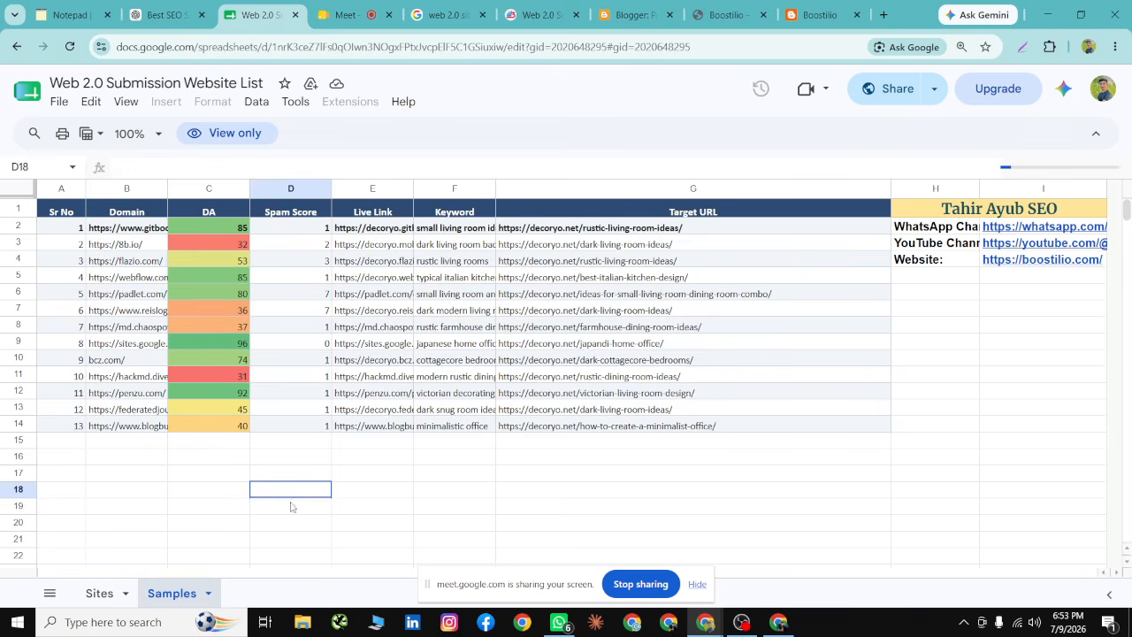
click(291, 506)
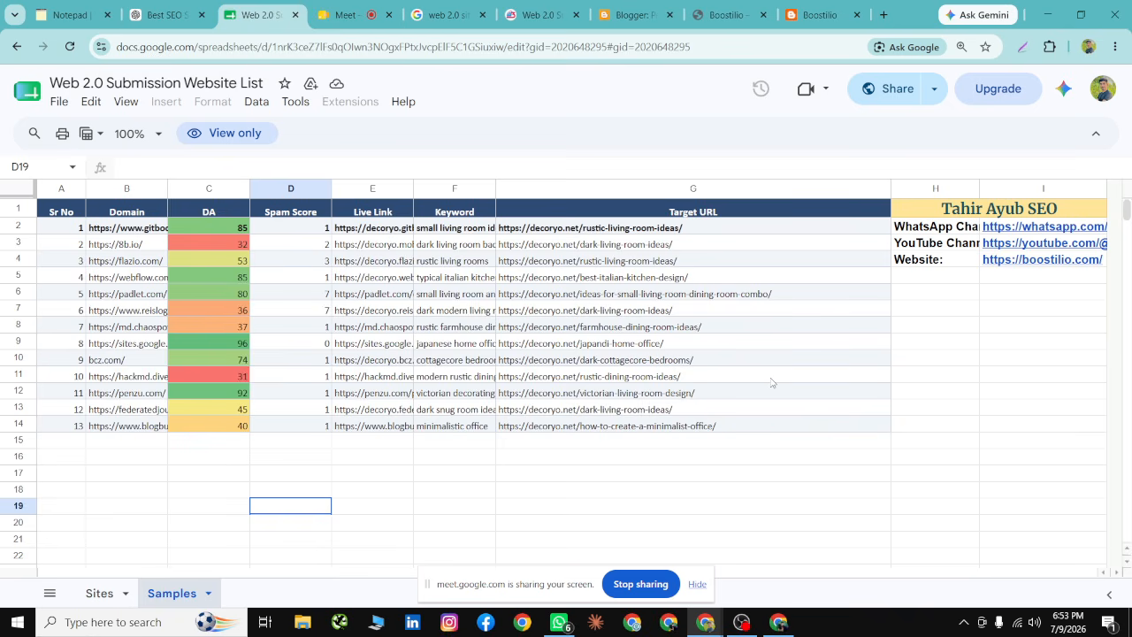
click(455, 493)
click(402, 509)
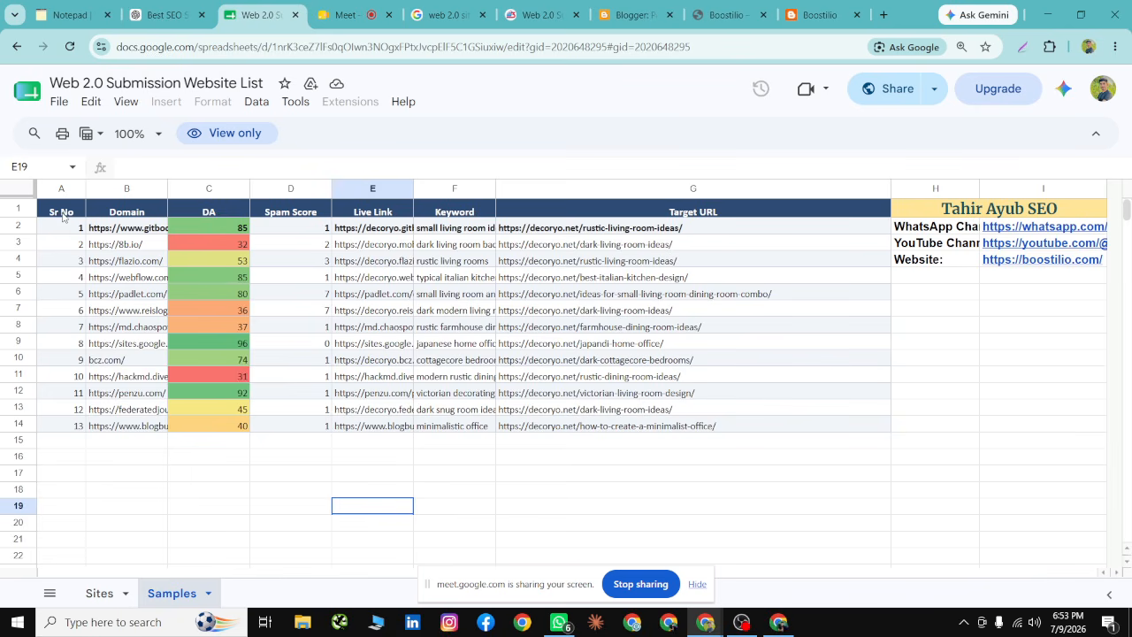
click(137, 208)
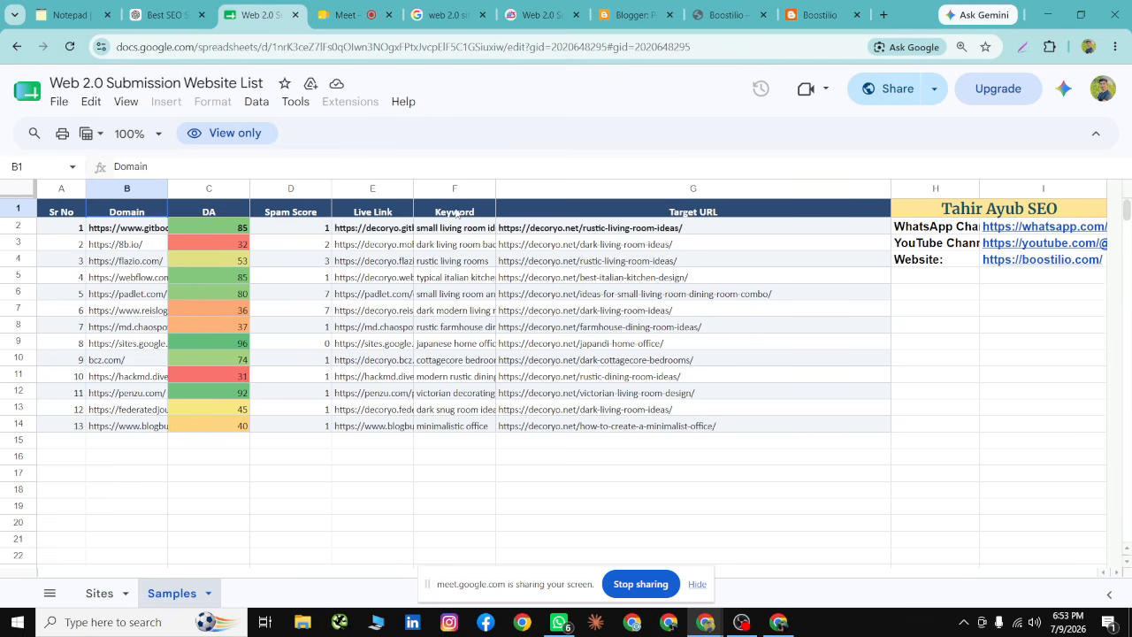
click(659, 210)
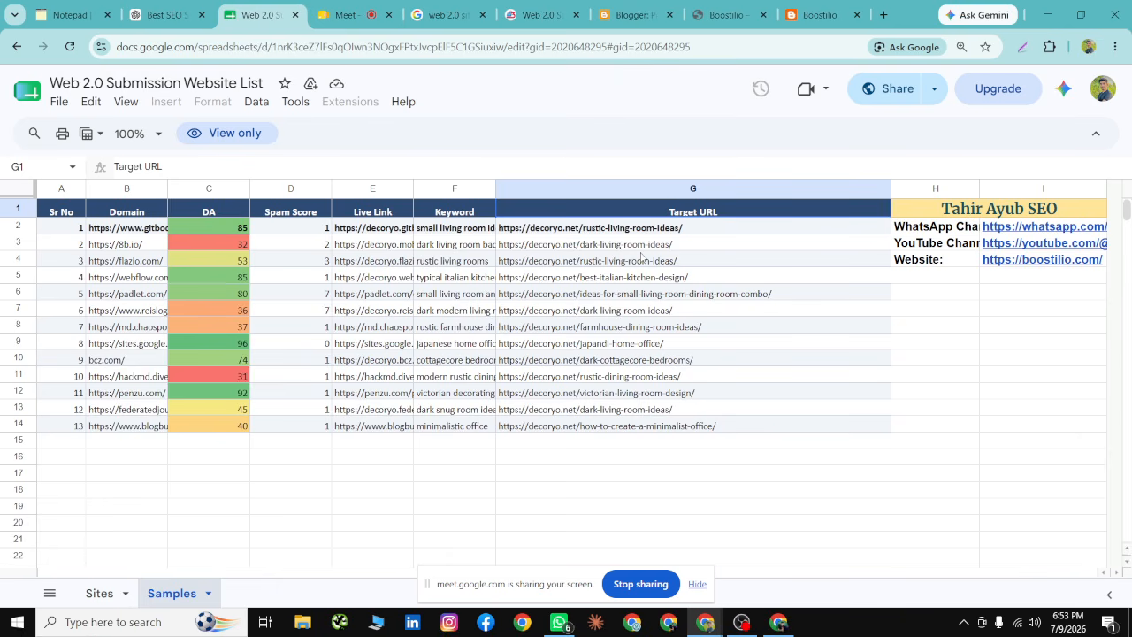
click(550, 475)
click(435, 489)
click(401, 496)
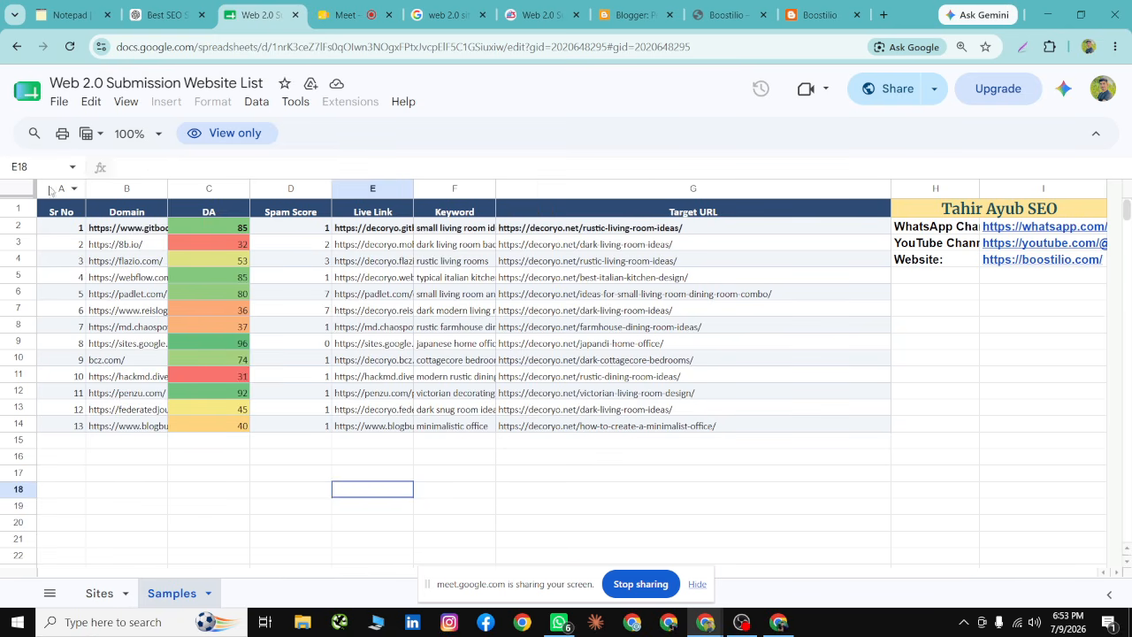
Step: Go back to the Meet call and open the chat showing the question about reusing the article
click(379, 9)
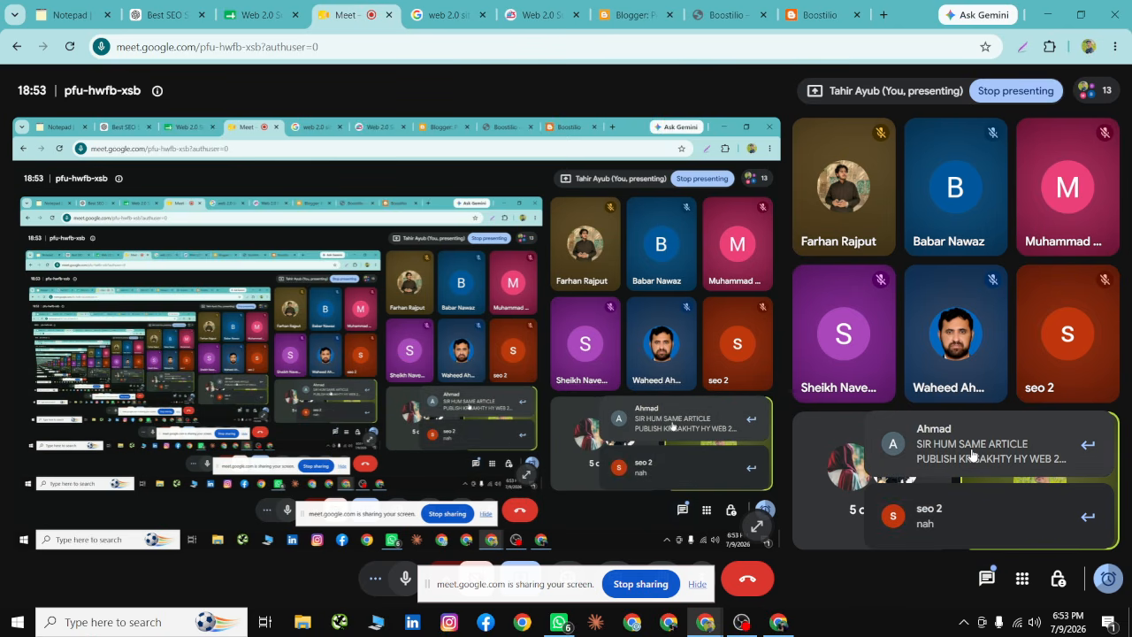
click(983, 579)
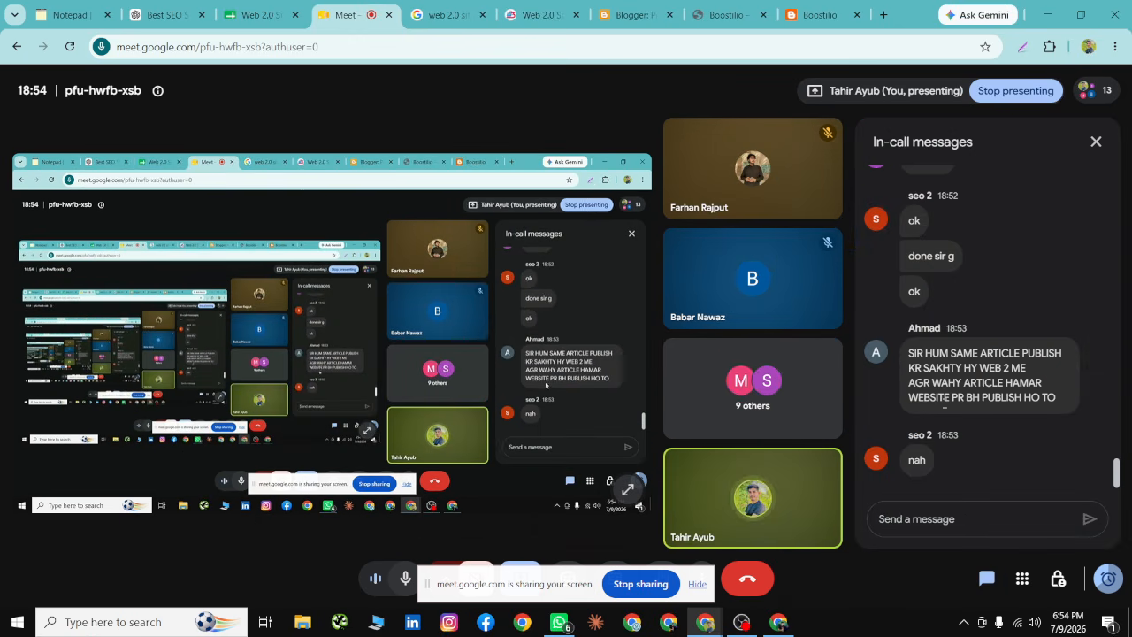
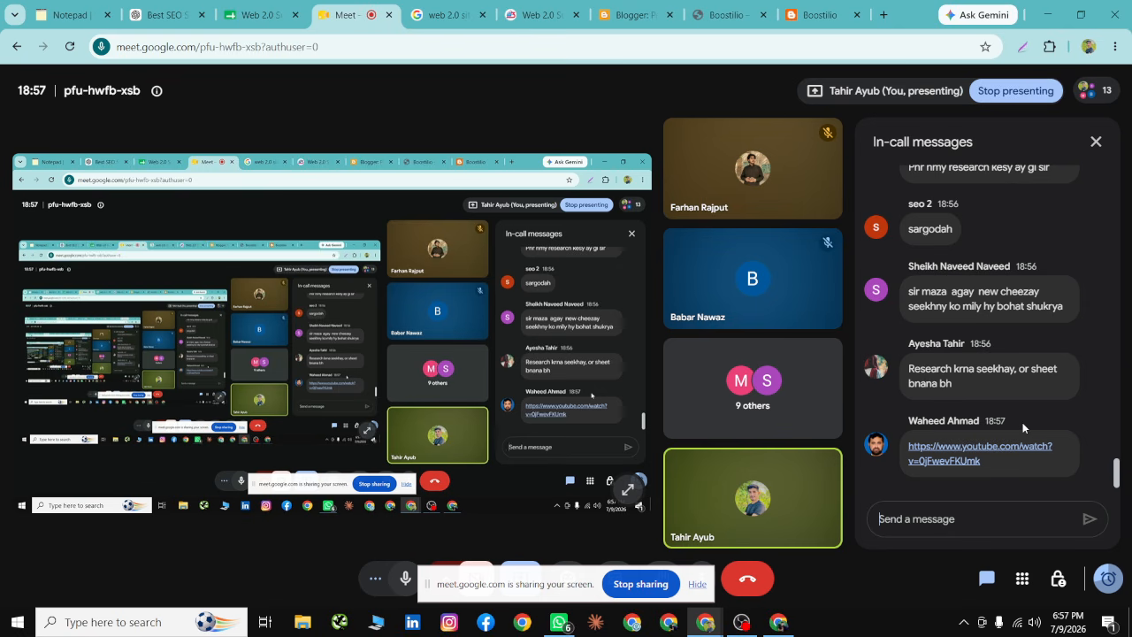
Step: Switch from the Meet call to the OBS Studio window, where recording shows 00:33:38
click(743, 624)
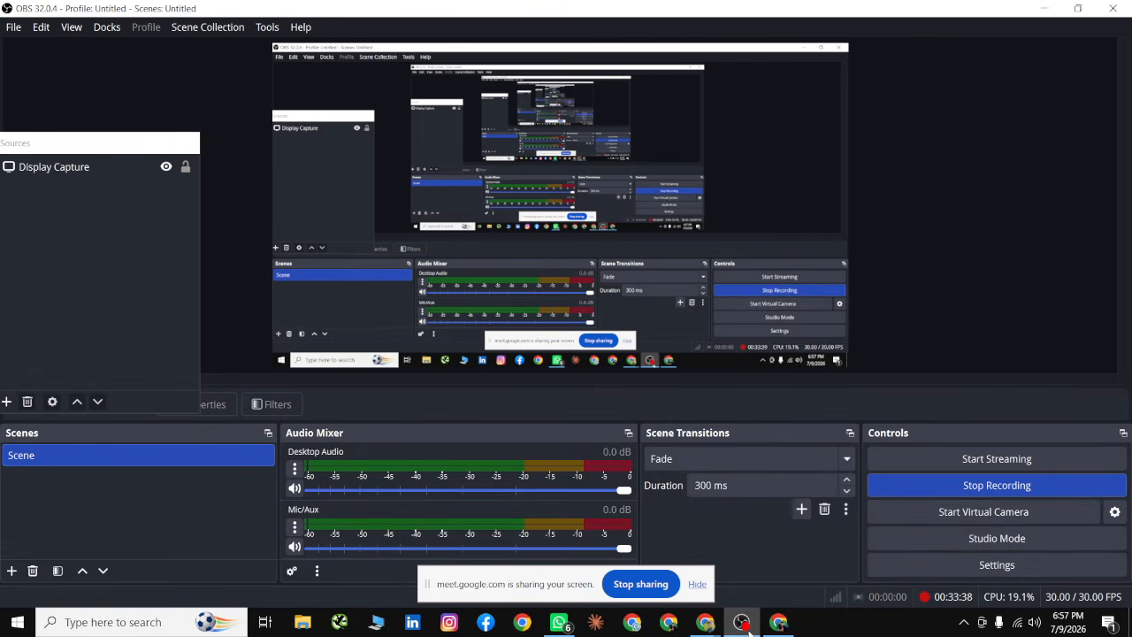